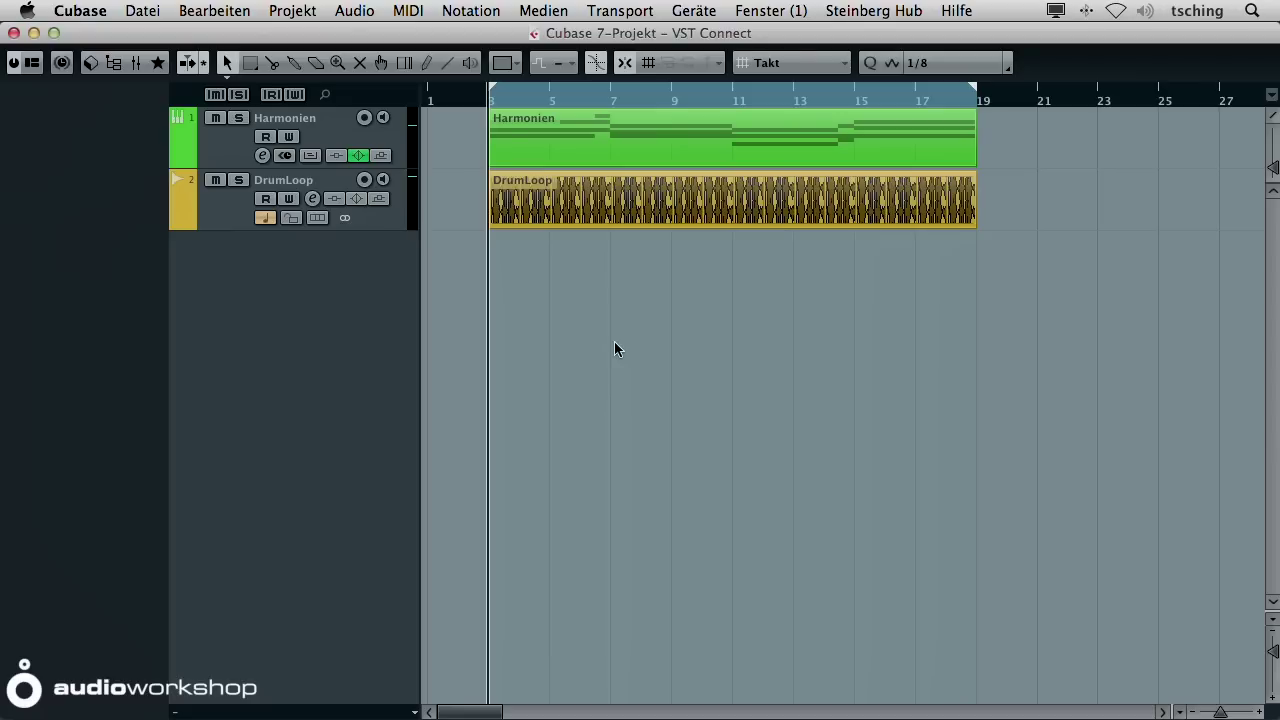
Switch to Preview to view the VST Connect interface in vstconnect.png, and return to the Cubase project
key("super+Tab")
left_click_drag(380, 160, 360, 95)
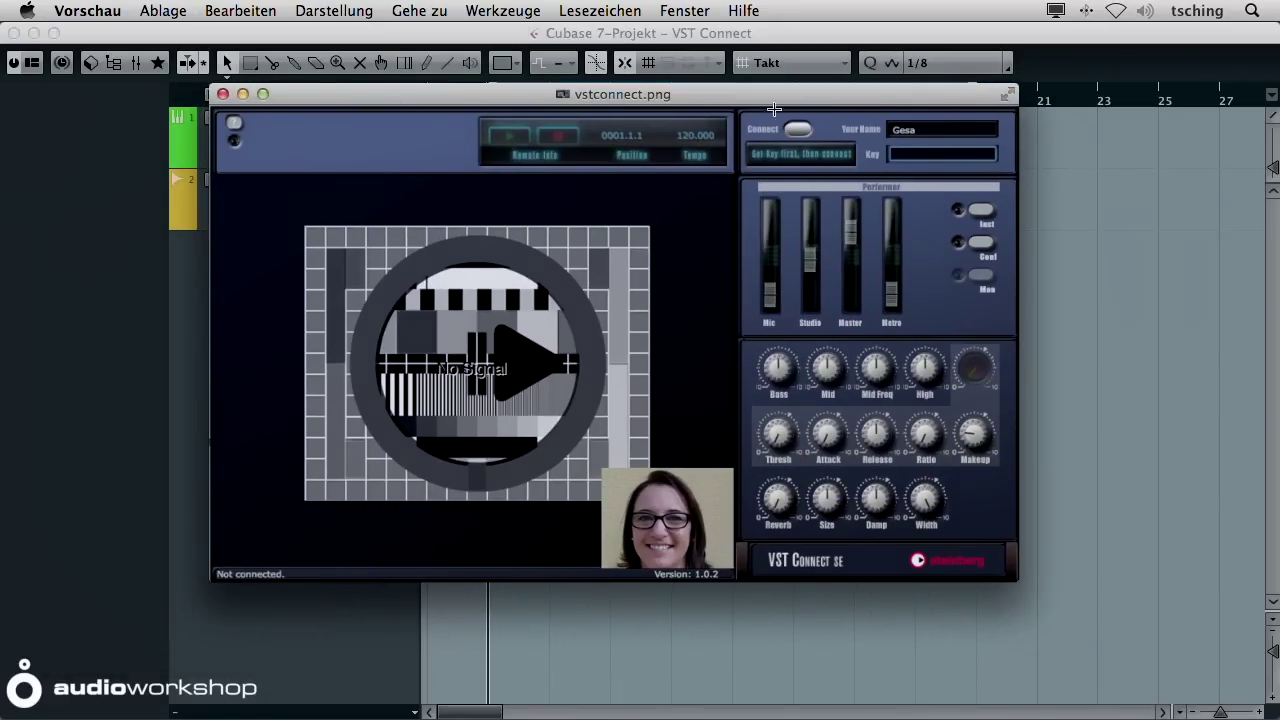
left_click_drag(770, 97, 759, 100)
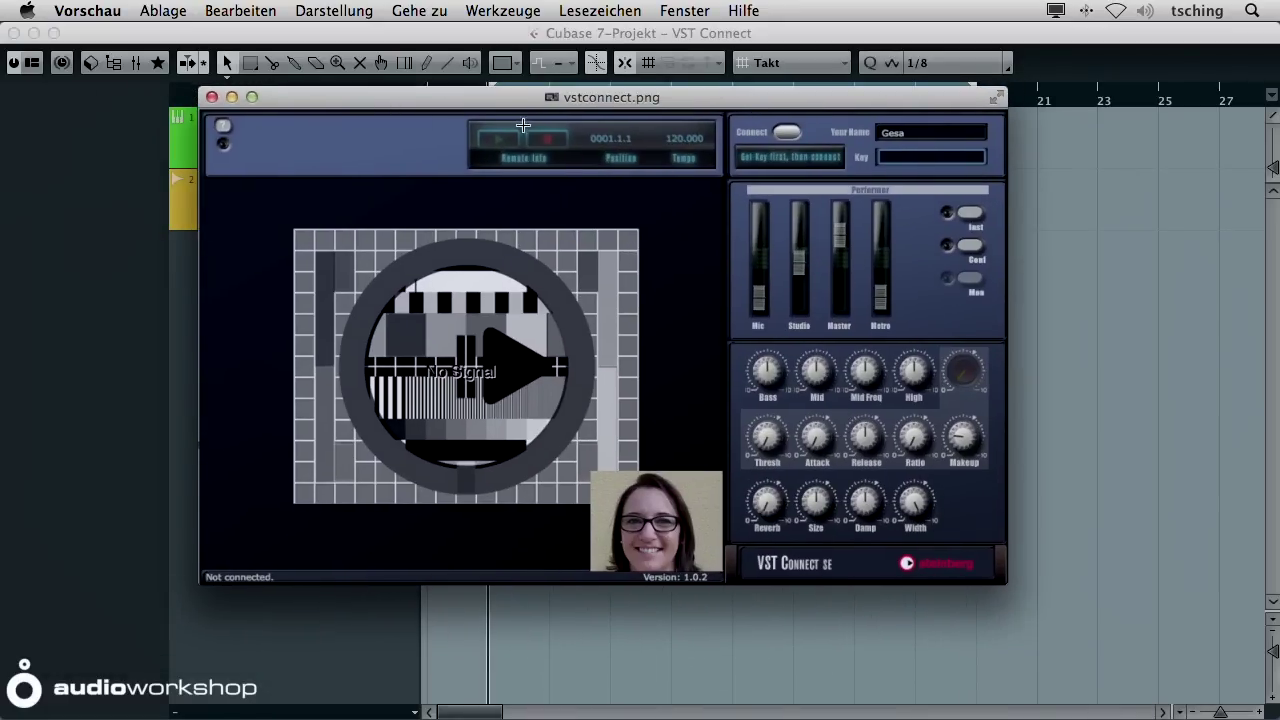
left_click_drag(486, 104, 502, 120)
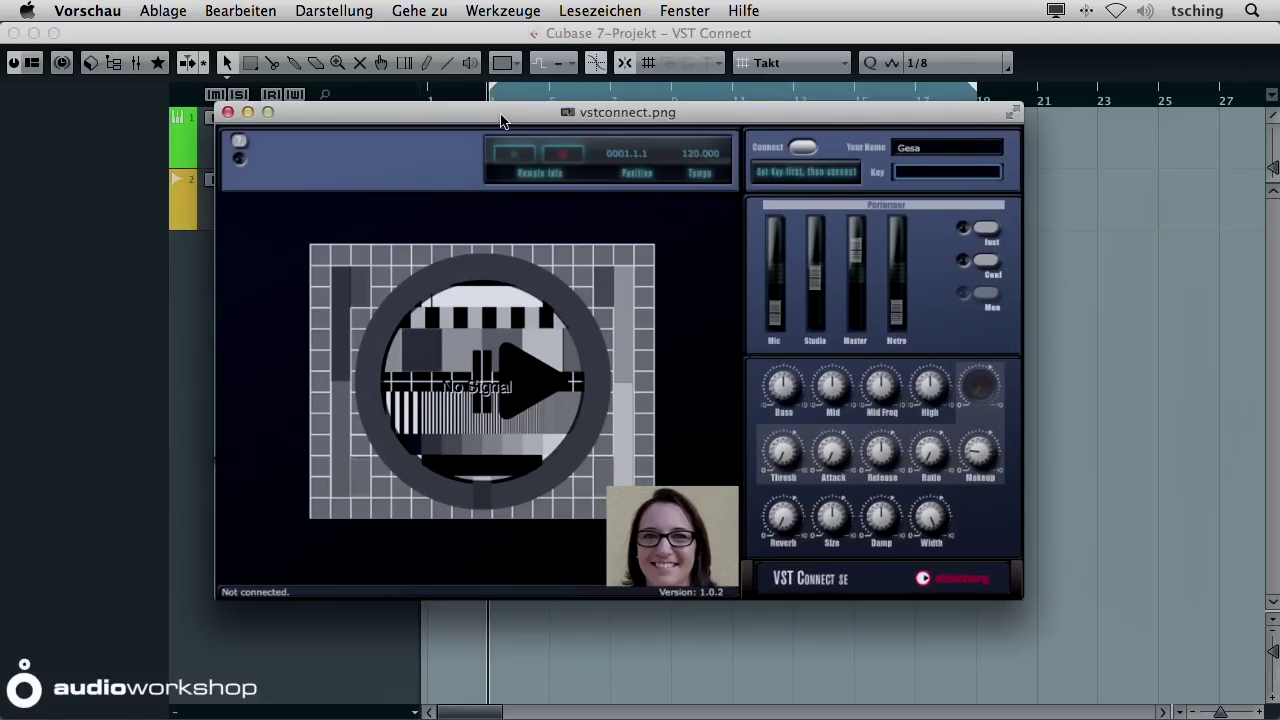
left_click_drag(304, 120, 330, 123)
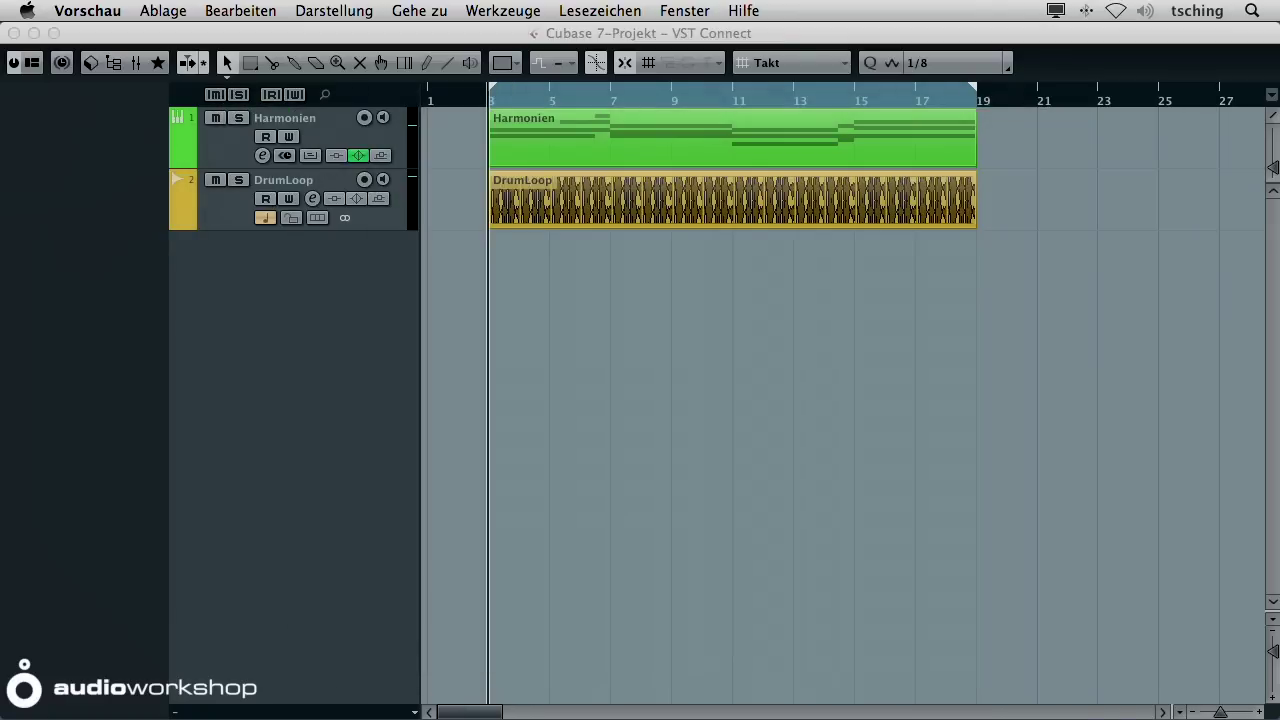
left_click(556, 305)
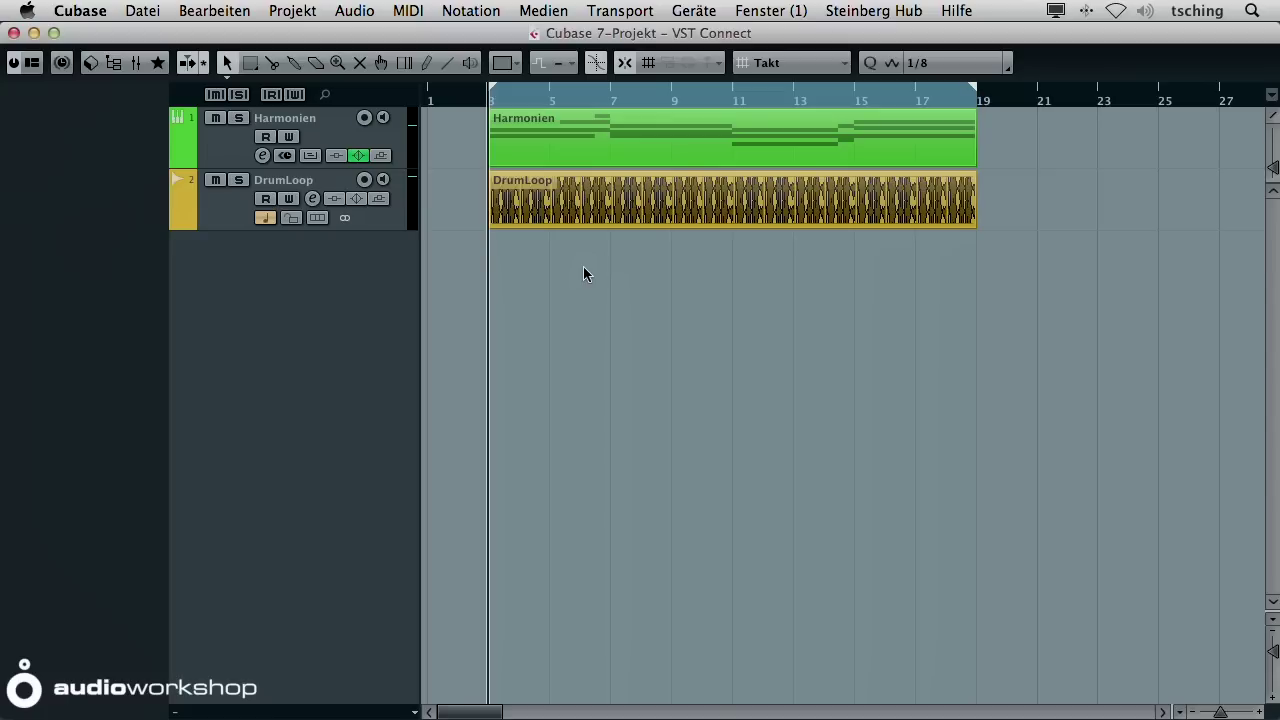
Zoom the timeline in slightly and play the Harmonien and DrumLoop tracks from bar 3 to listen to the arrangement
left_click_drag(478, 93, 489, 100)
left_click(520, 128)
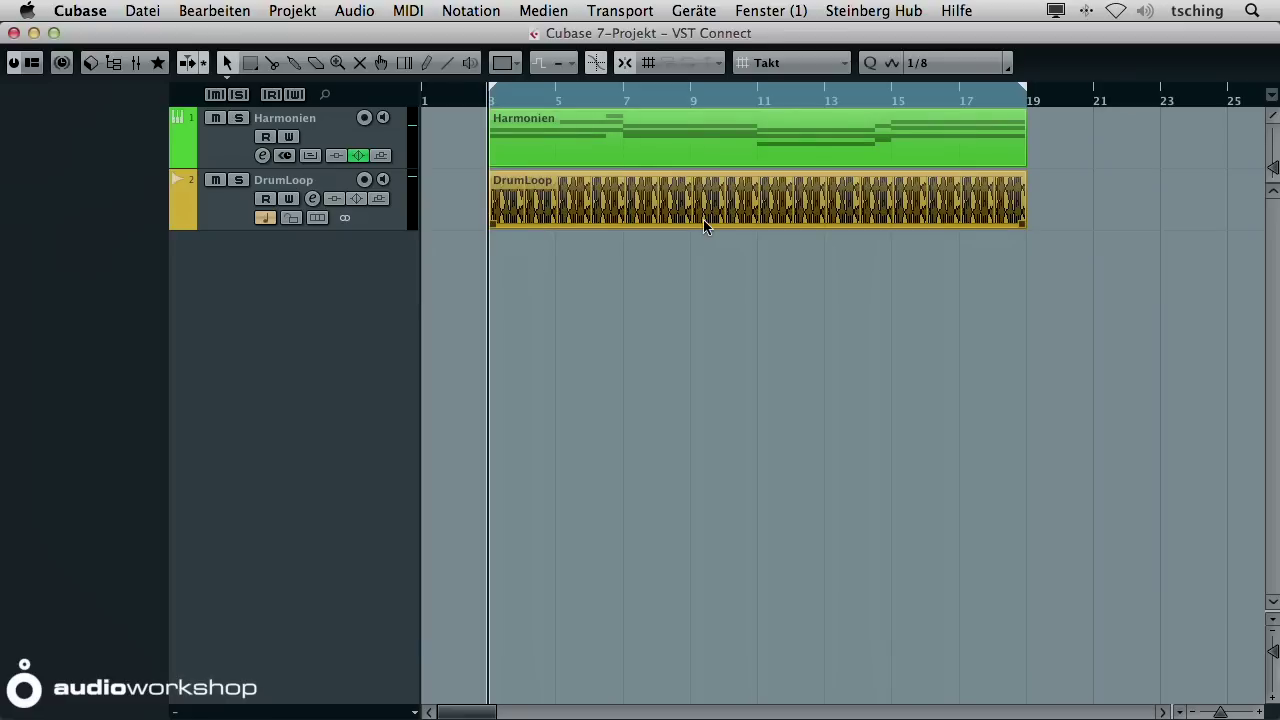
key("space")
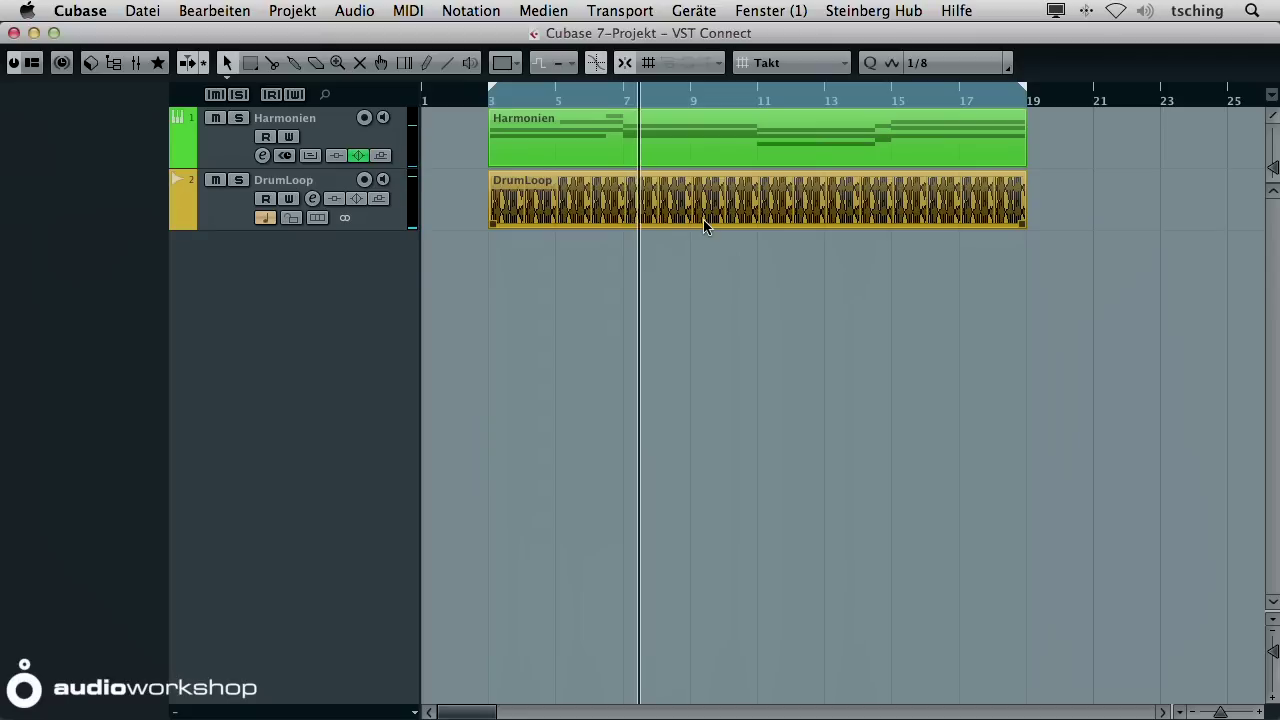
left_click(669, 242)
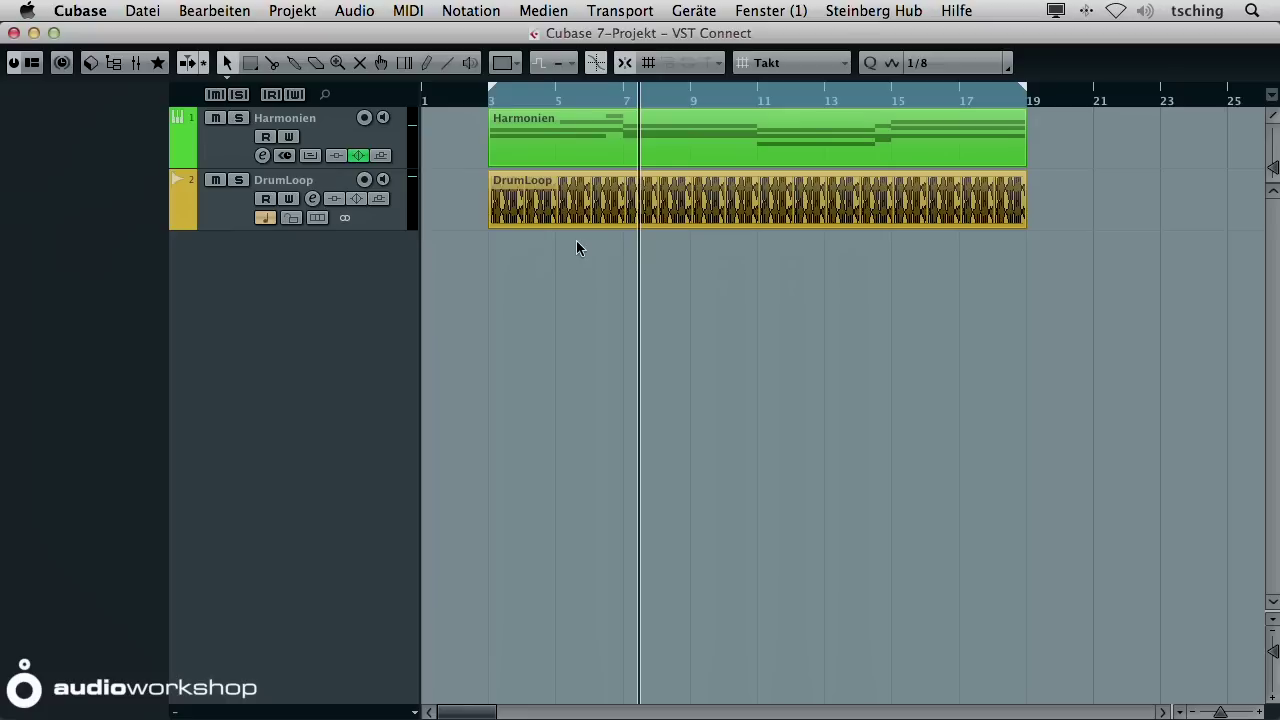
Add one mono input bus in the VST-Verbindungen input settings
left_click(696, 12)
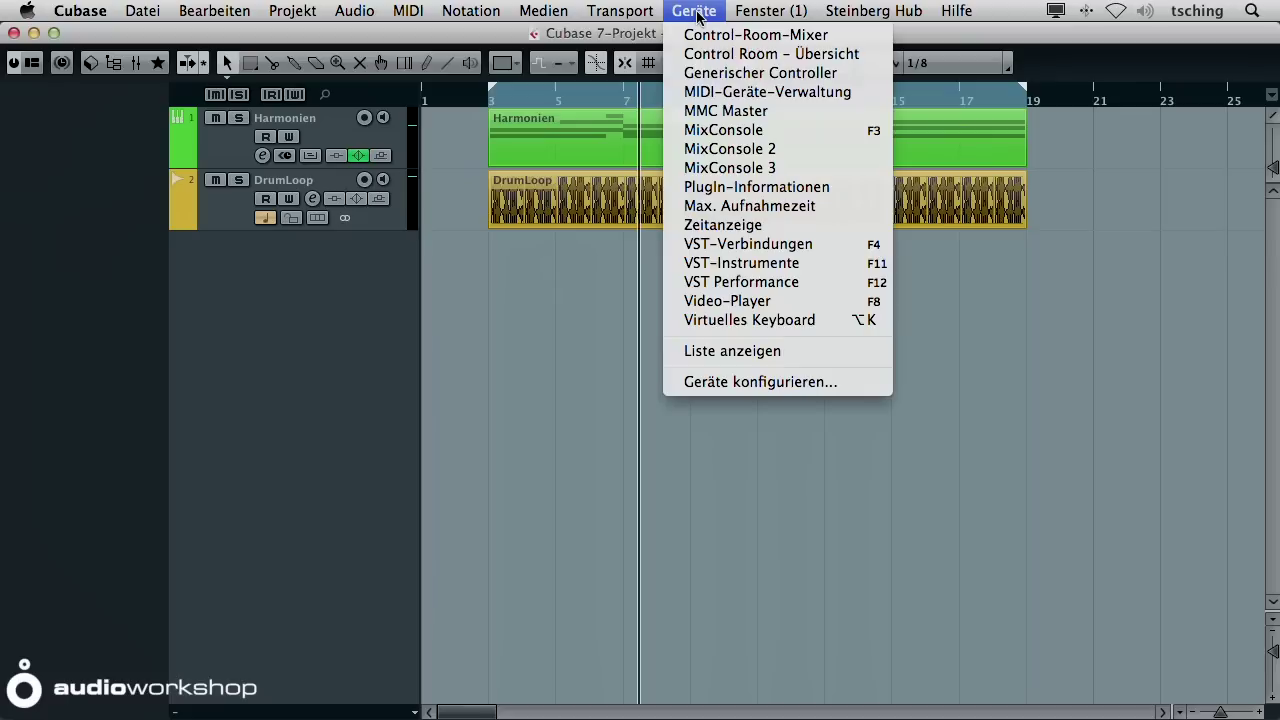
left_click(737, 248)
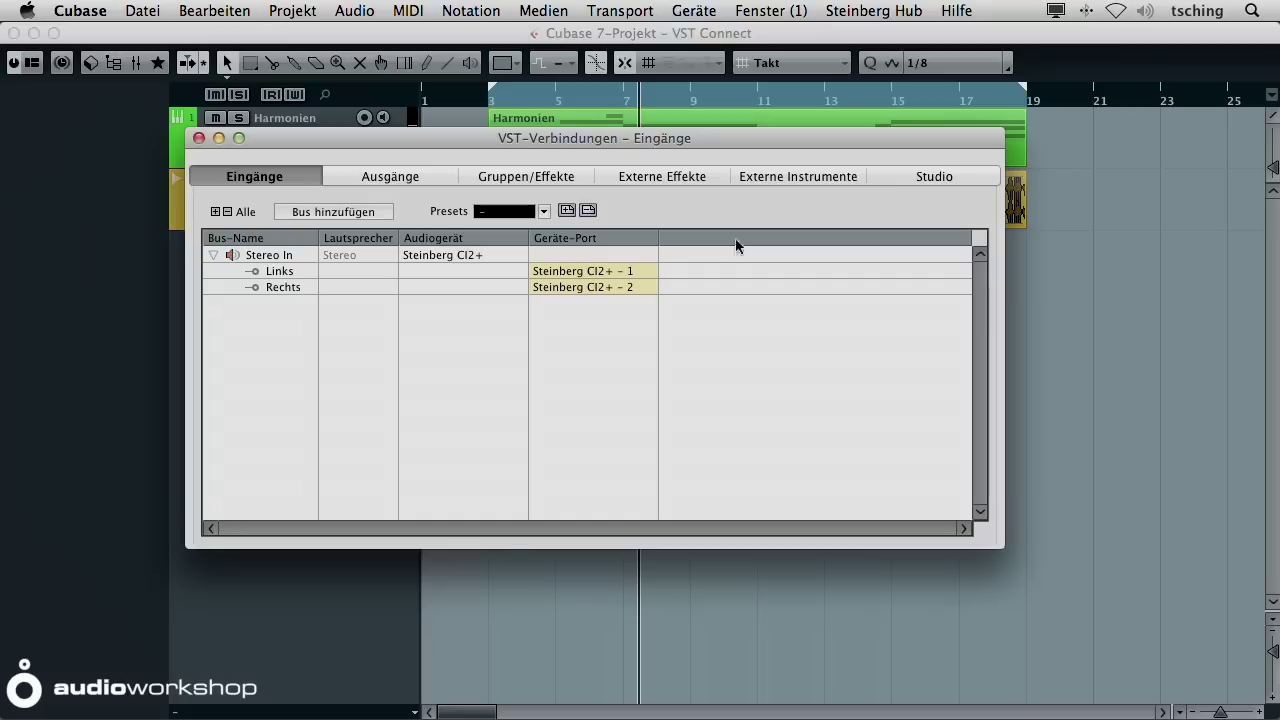
left_click(305, 213)
left_click(487, 237)
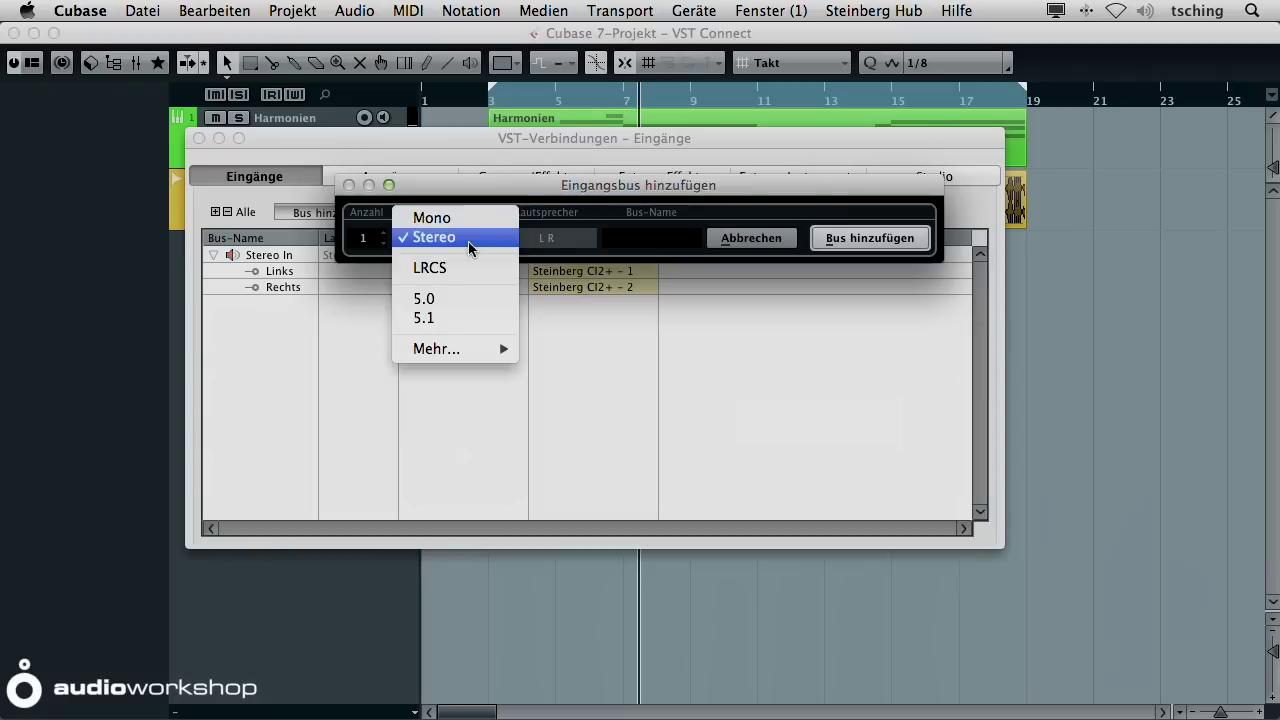
left_click(510, 215)
left_click(862, 240)
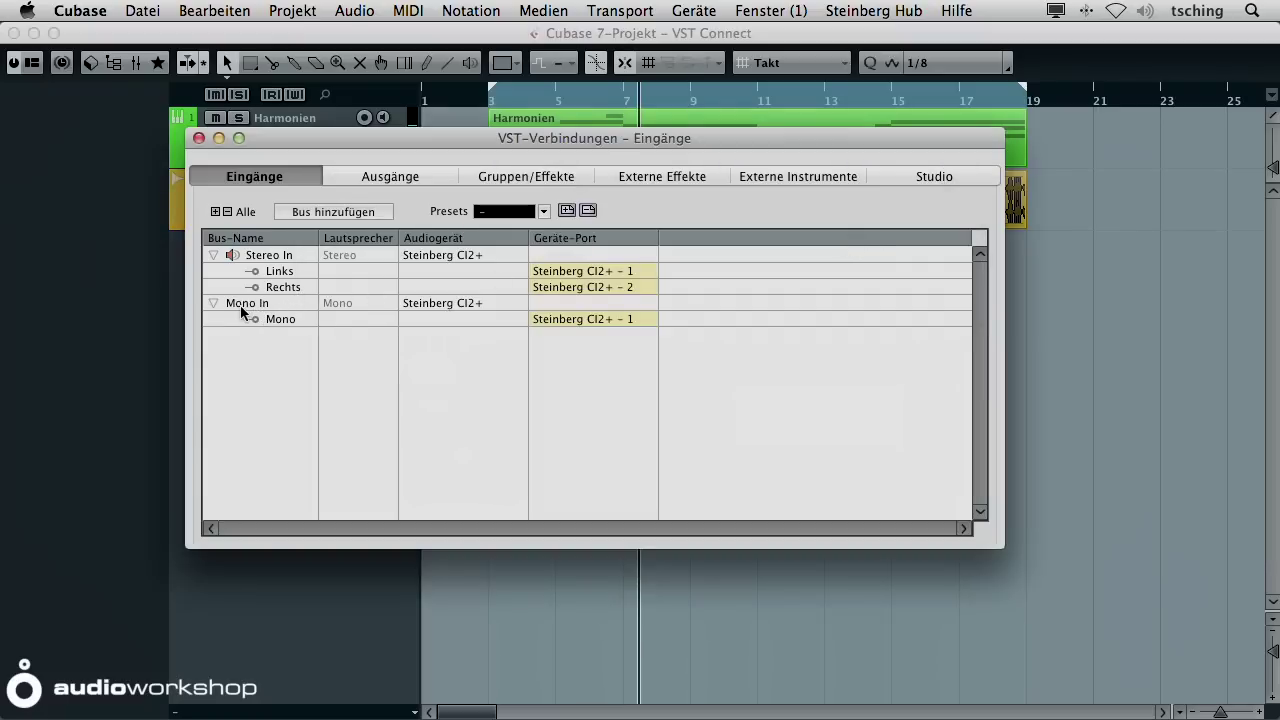
Rename the new mono input bus Talkback, expand it to show its port, and close the VST connections
double_click(245, 302)
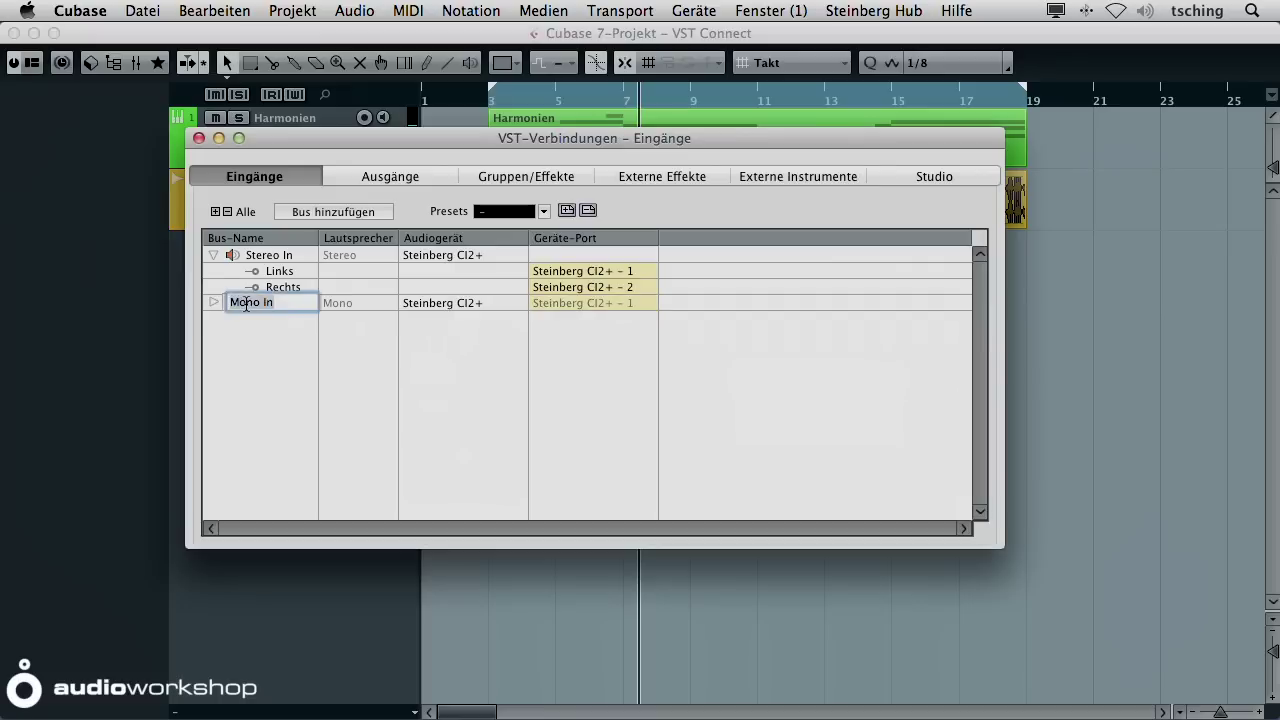
type("Talkback")
key("Return")
left_click(212, 302)
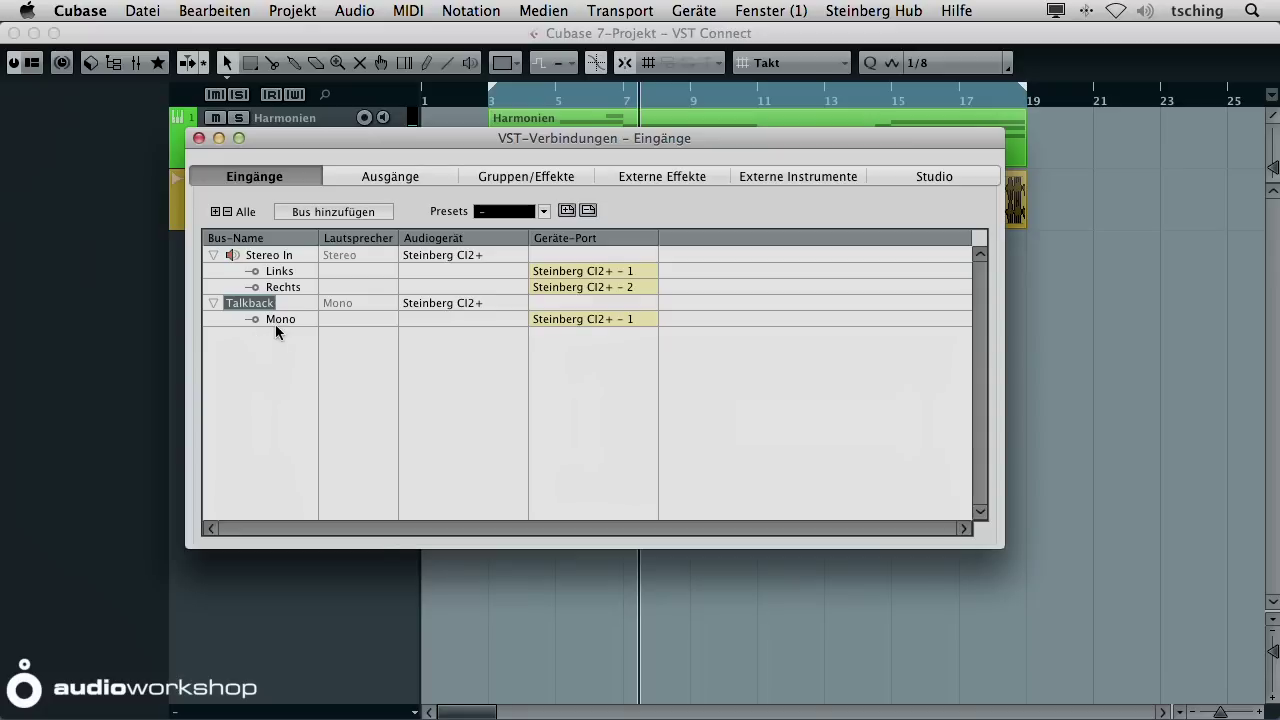
left_click(198, 139)
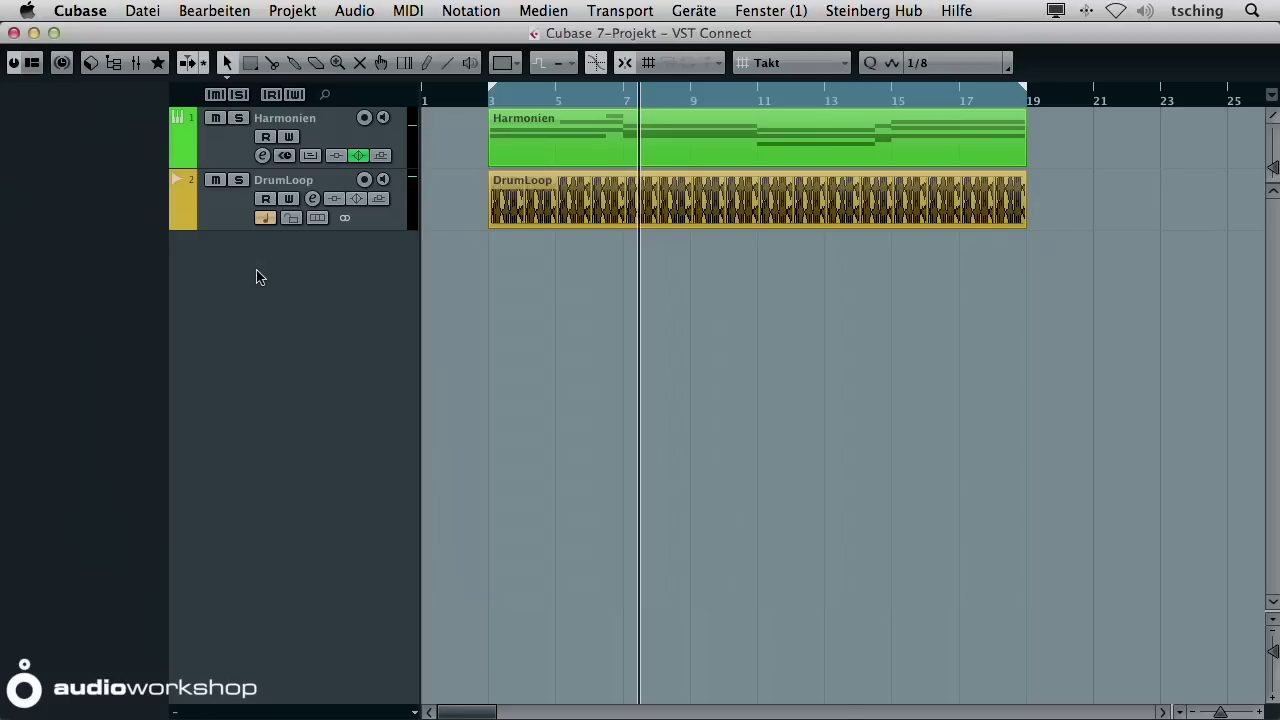
Mute the Stereo In channel in the MixConsole and close the mixer
key("F3")
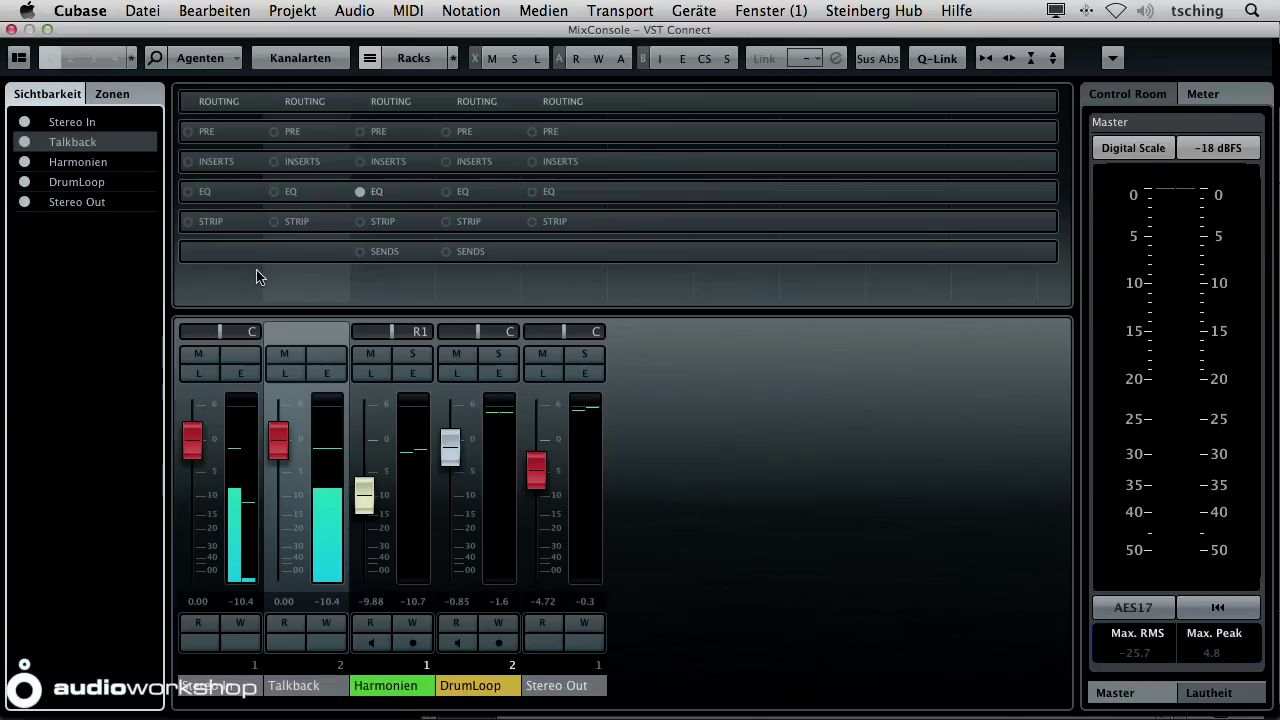
left_click(198, 353)
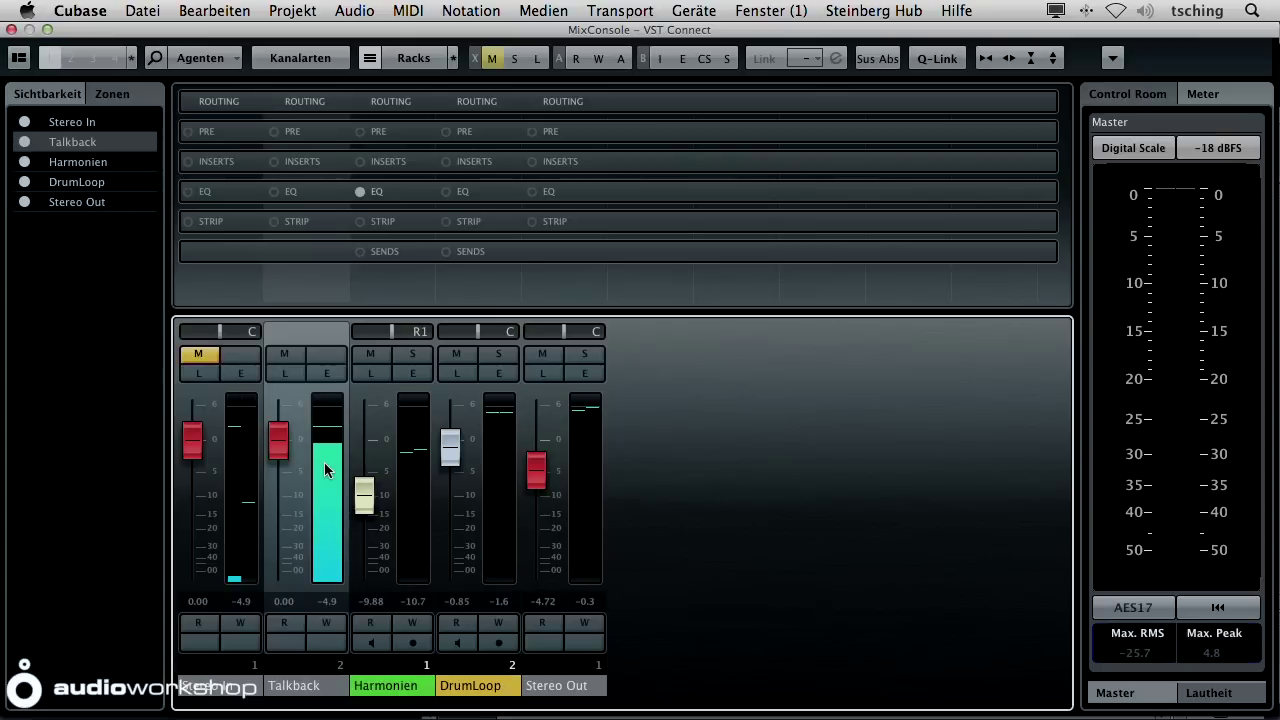
left_click(11, 30)
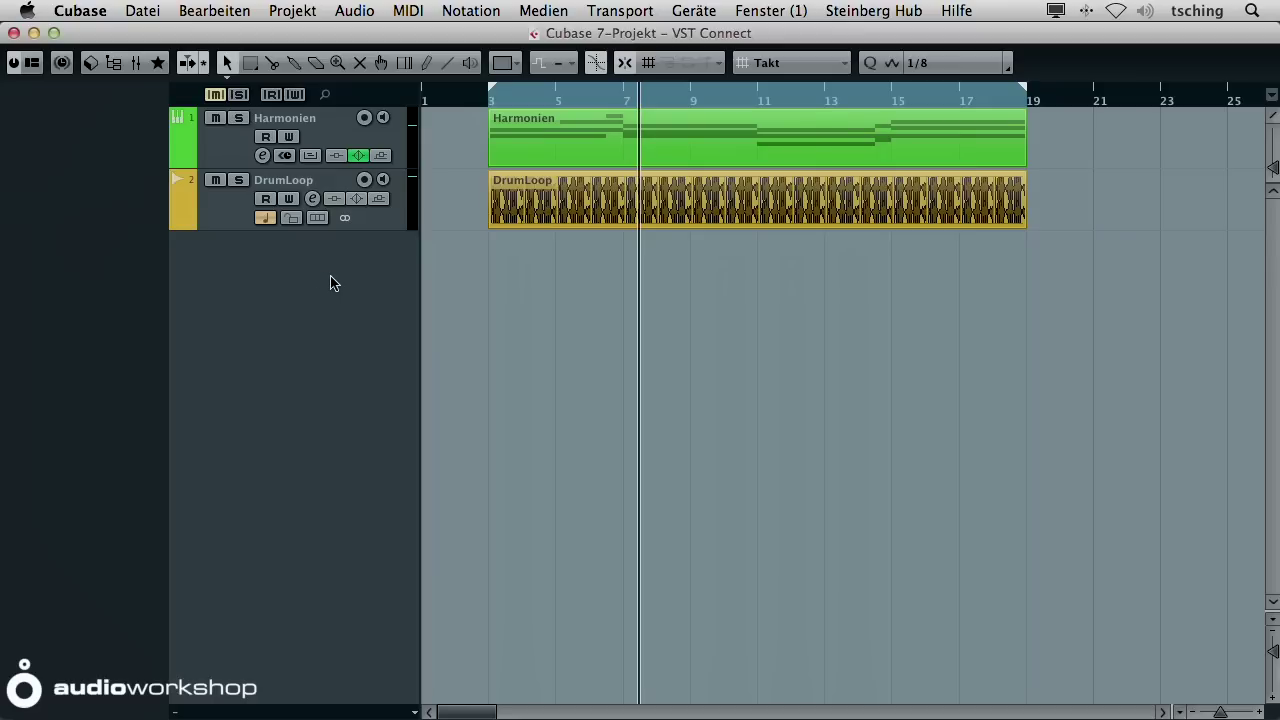
Add a mono audio track below DrumLoop and name it Sängerin Rec
right_click(271, 263)
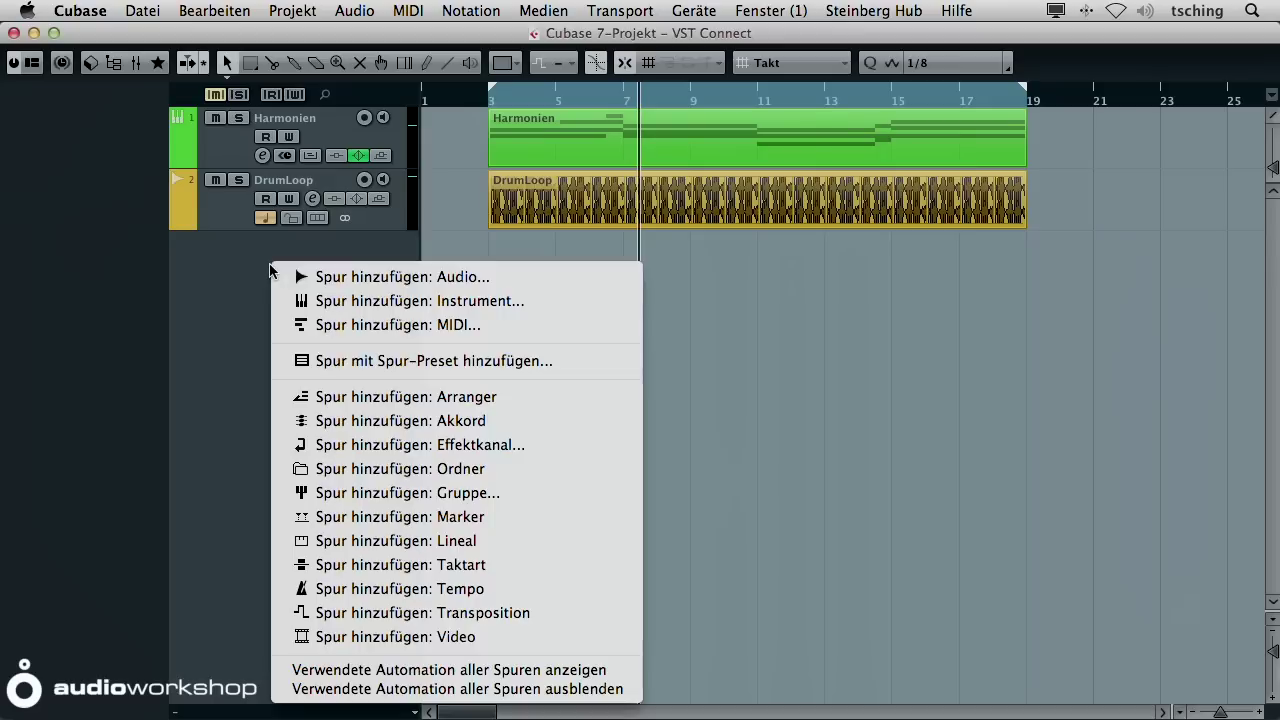
left_click(357, 277)
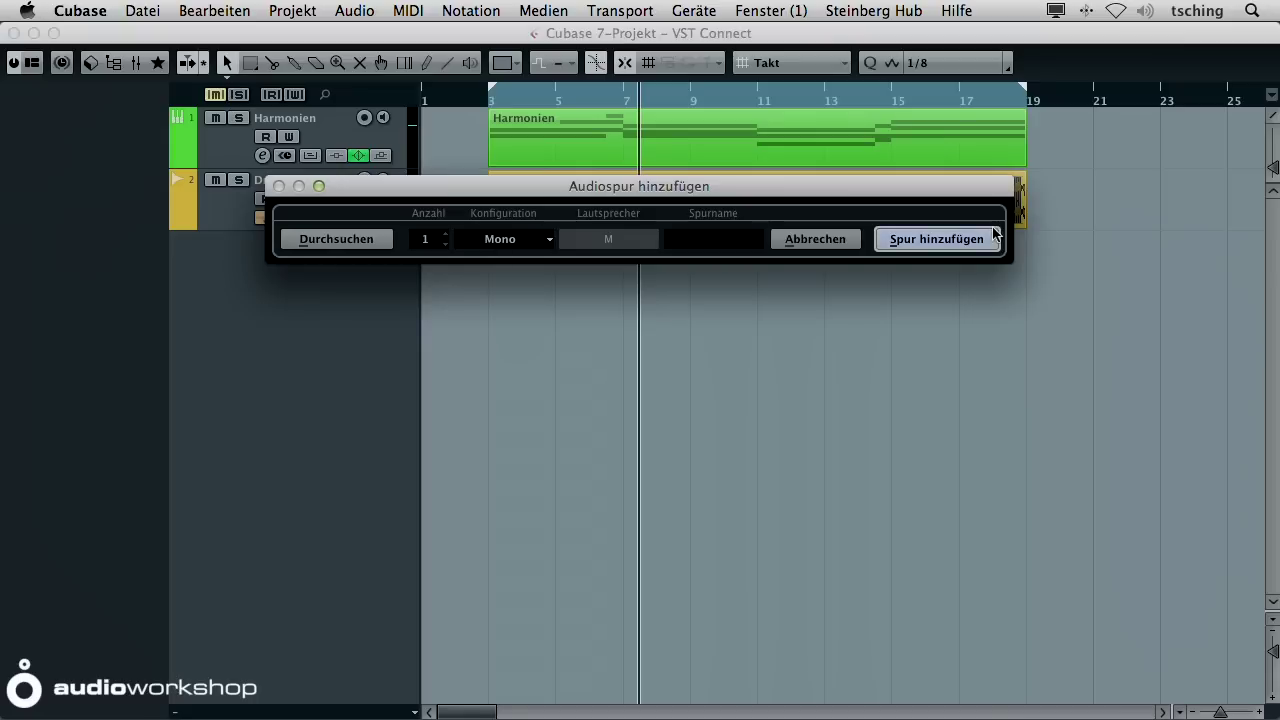
left_click(937, 239)
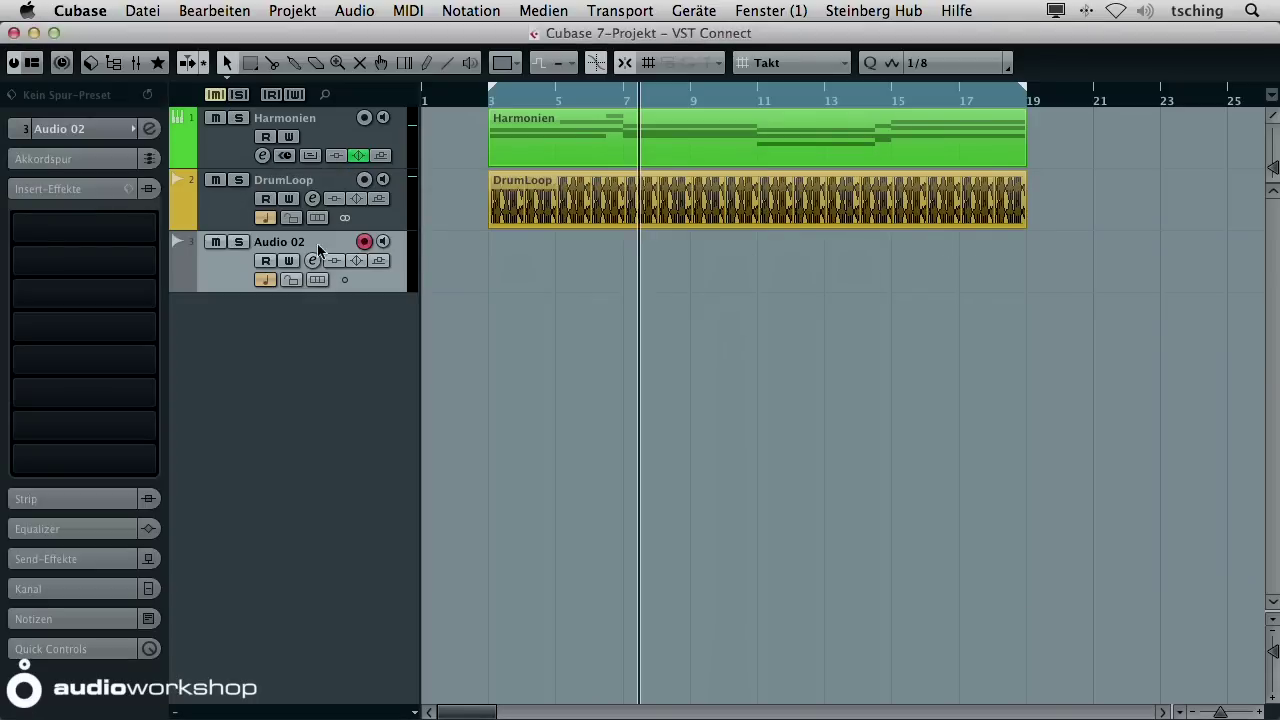
double_click(274, 243)
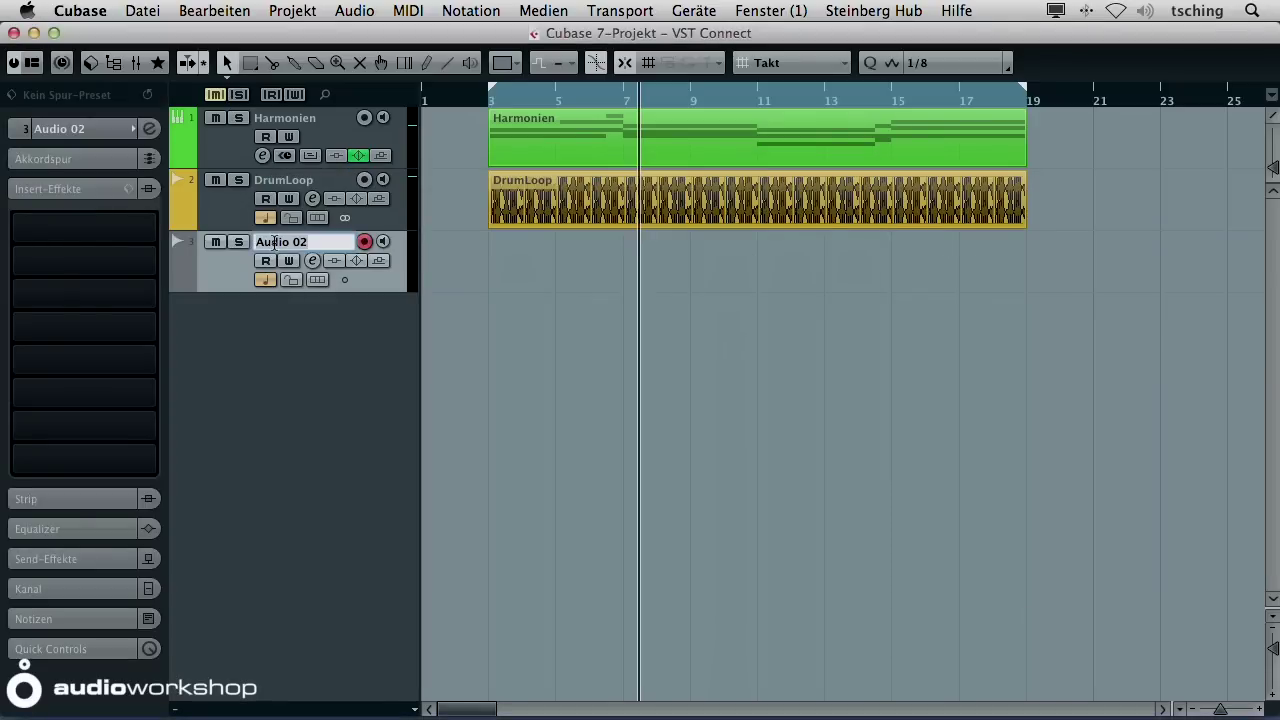
type("Sängeri Rec")
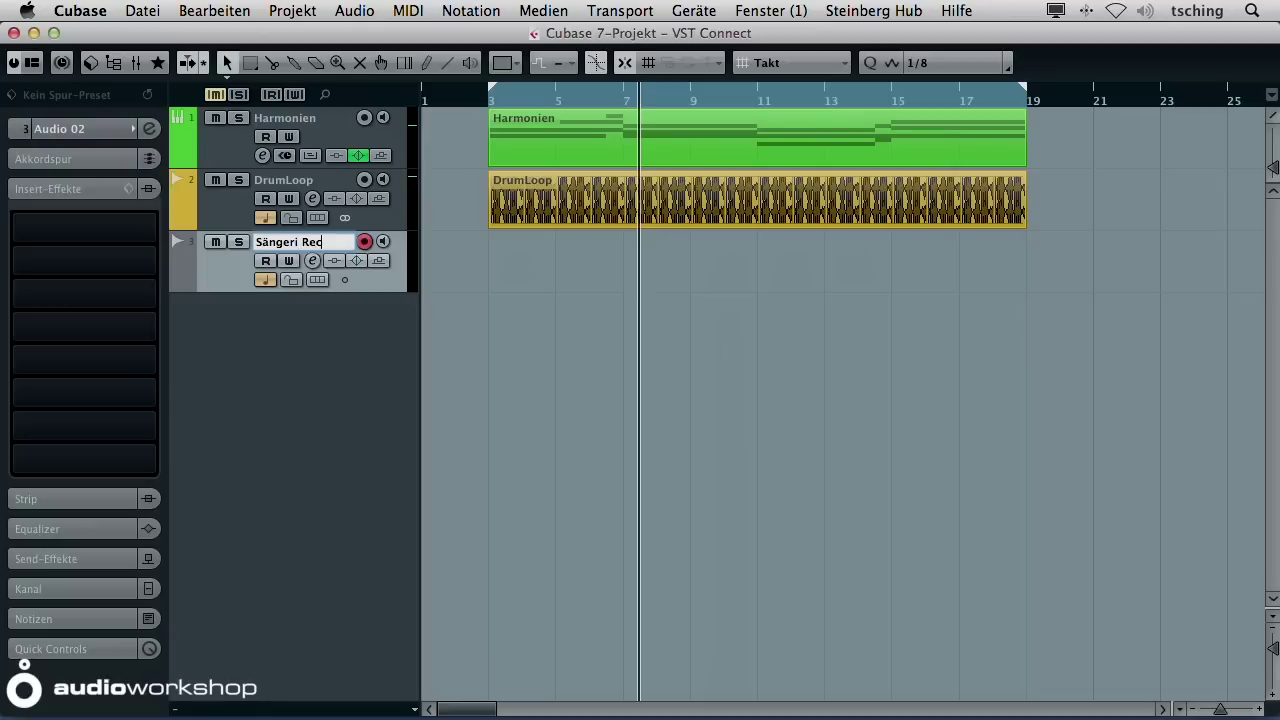
key("Return")
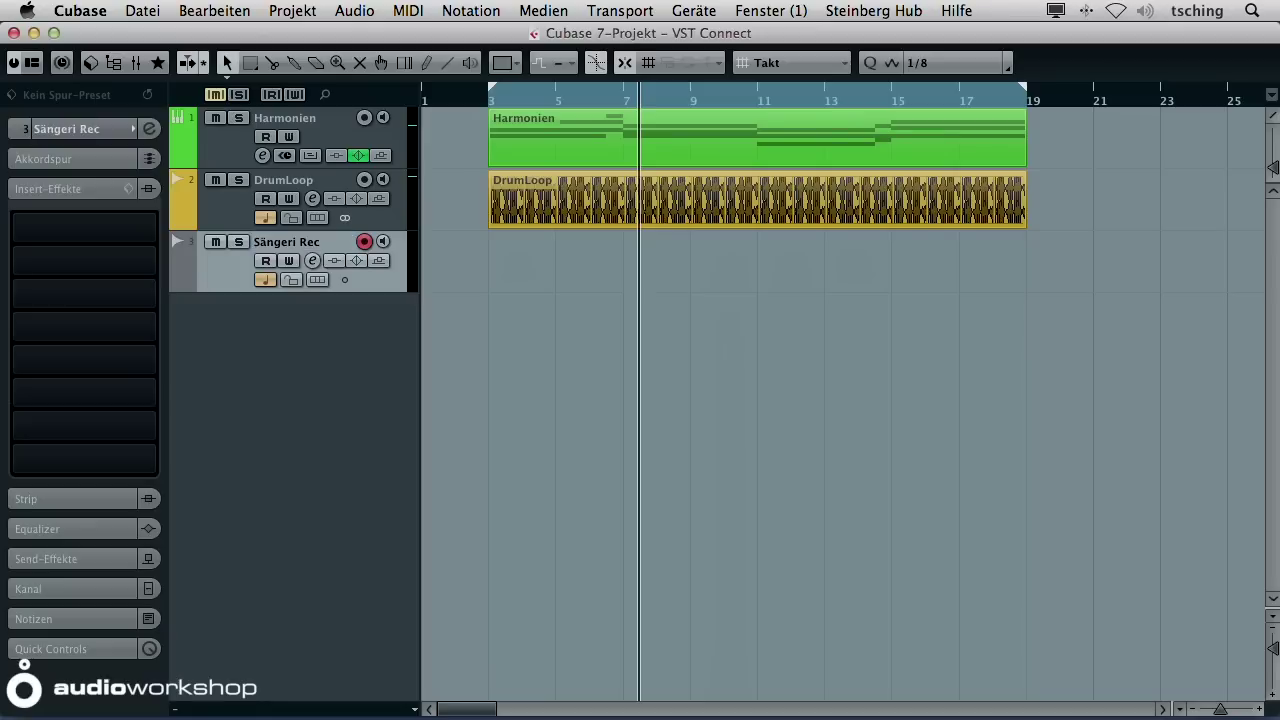
double_click(293, 245)
left_click(298, 243)
type("n")
key("Return")
Show the channel settings of the Sängerin Rec track and check its input routing choices
left_click(84, 138)
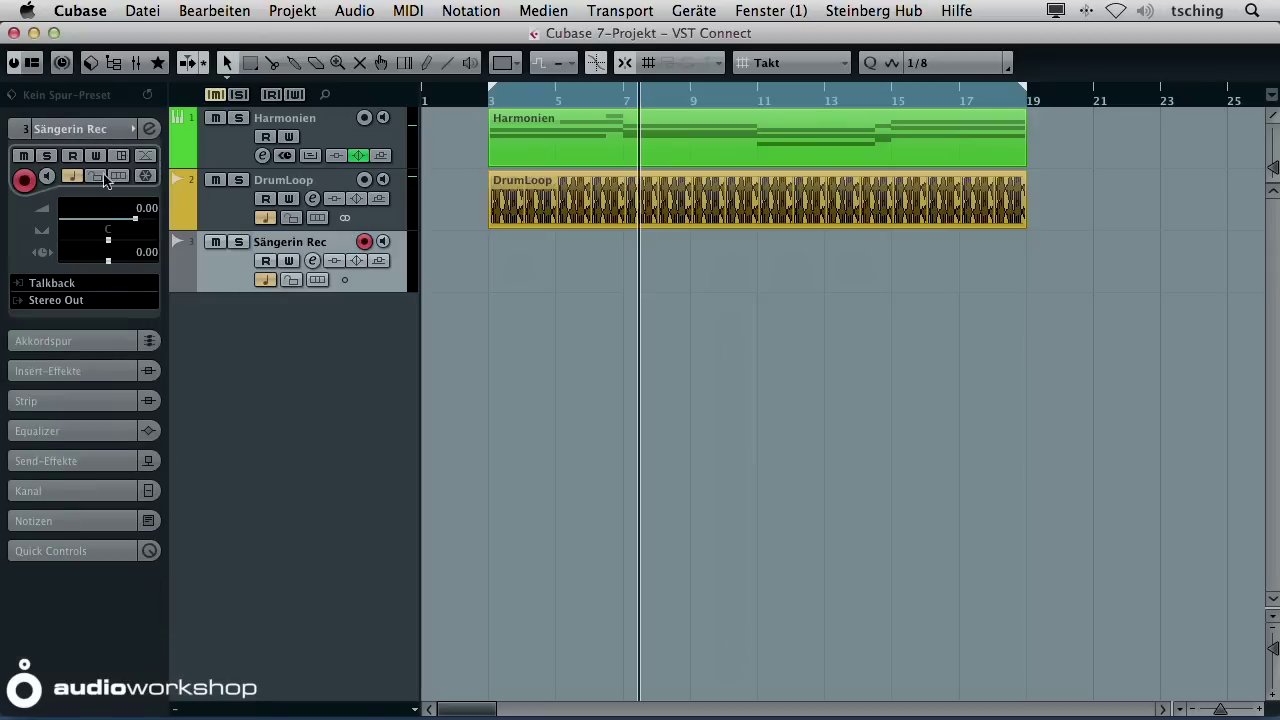
left_click(57, 286)
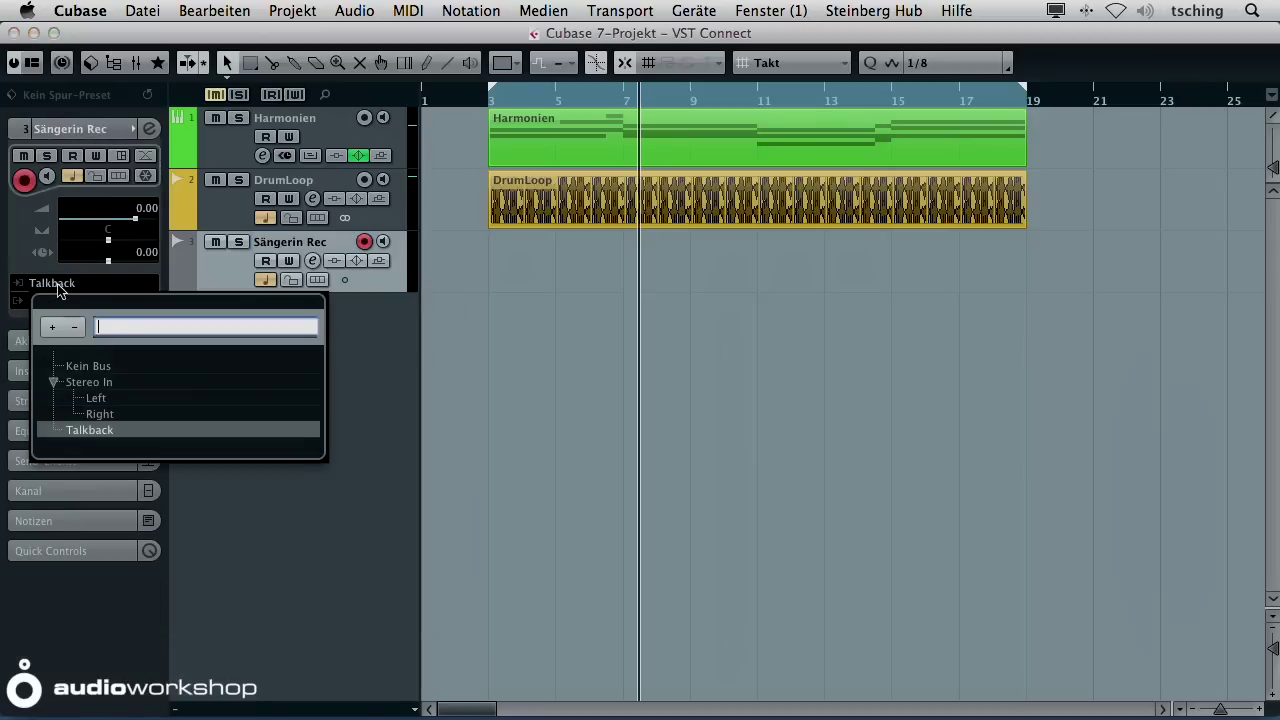
left_click(372, 362)
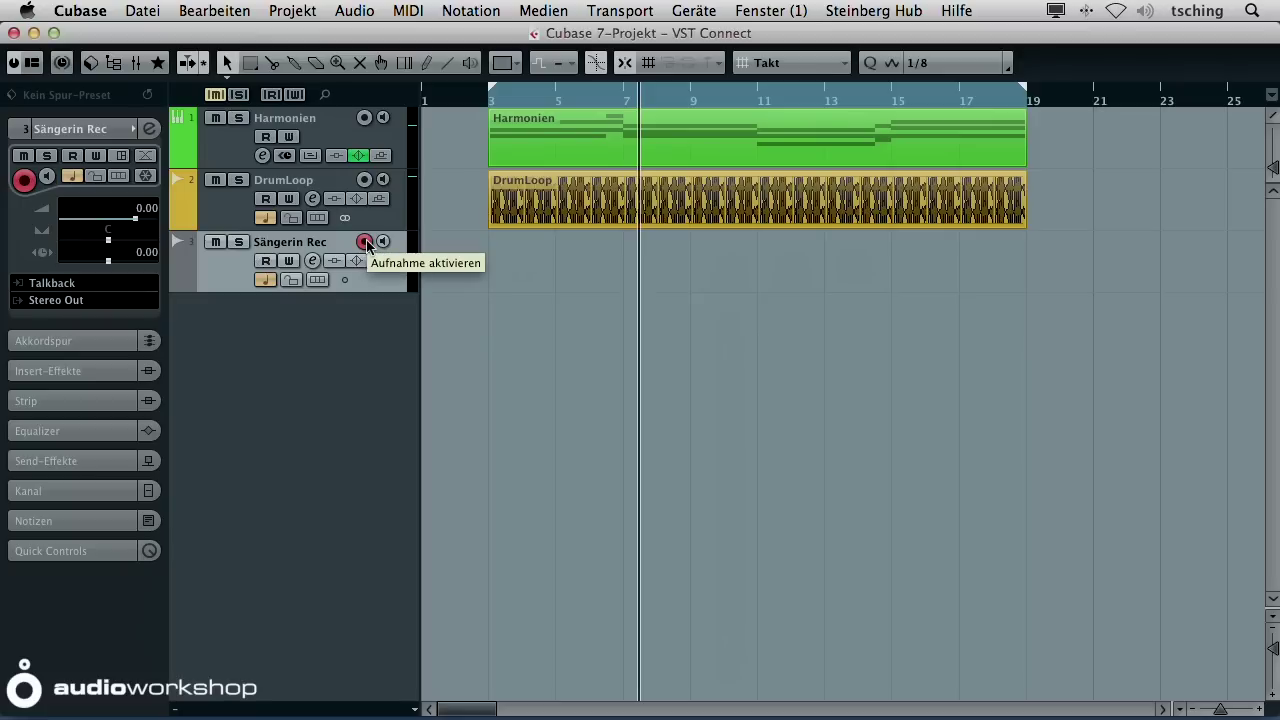
Add a second mono audio track below Sängerin Rec and name it Sängerin Mon
right_click(310, 325)
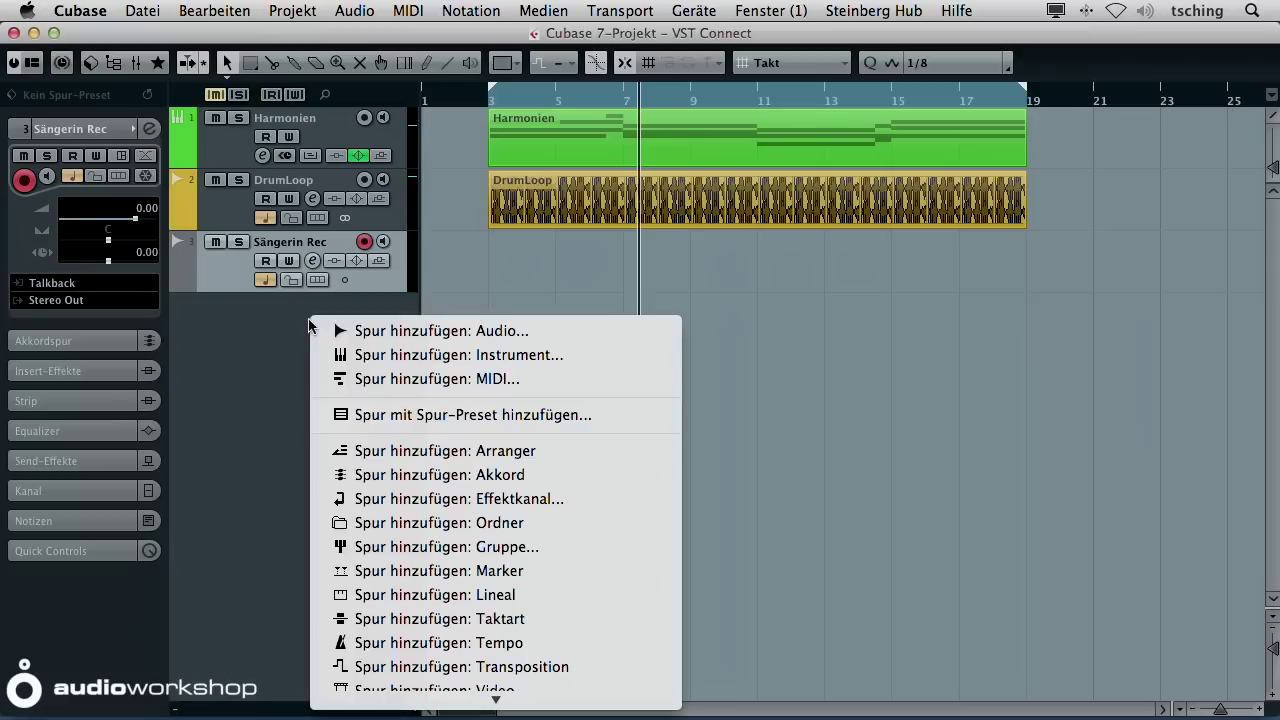
left_click(388, 333)
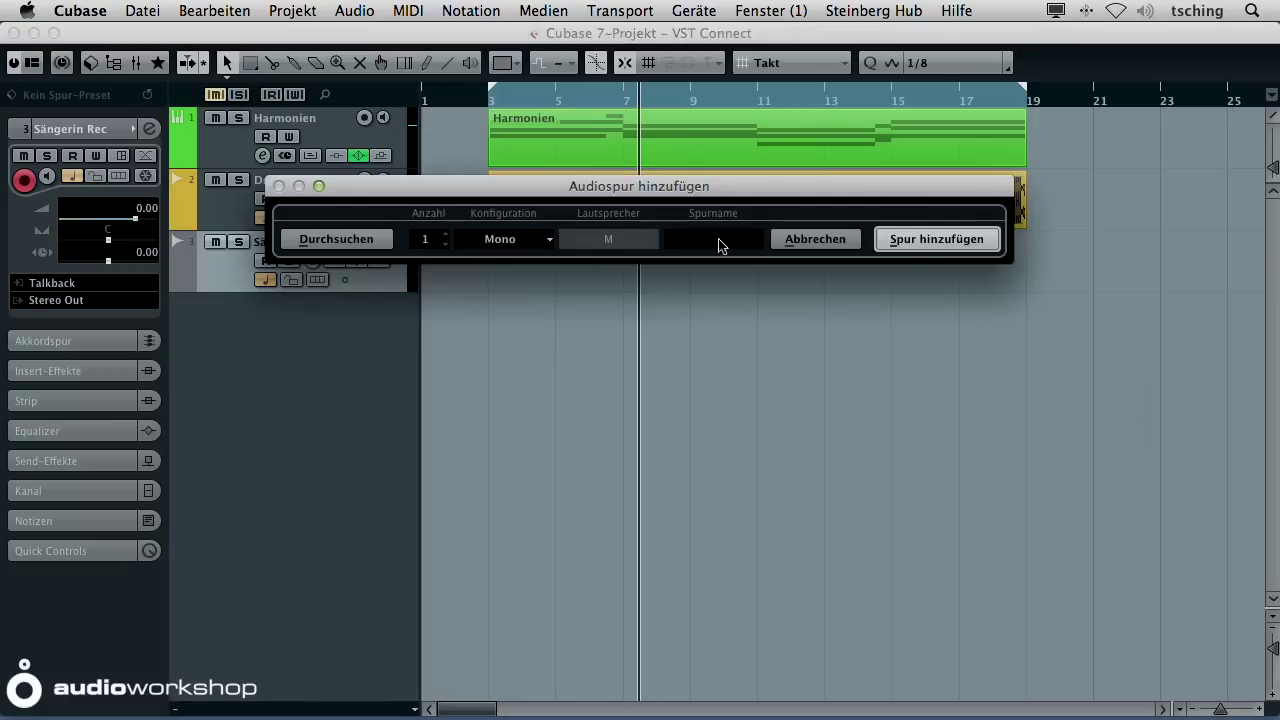
left_click(906, 239)
double_click(279, 305)
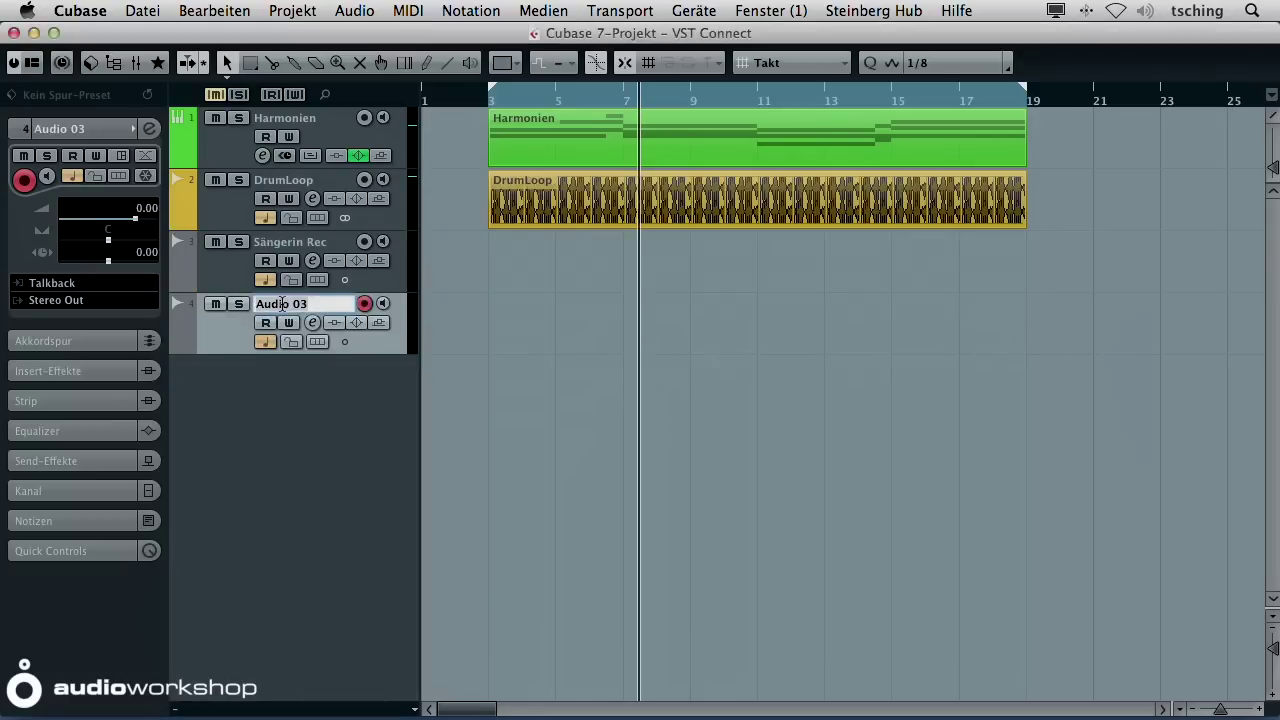
type("Sängerin Mon")
key("Return")
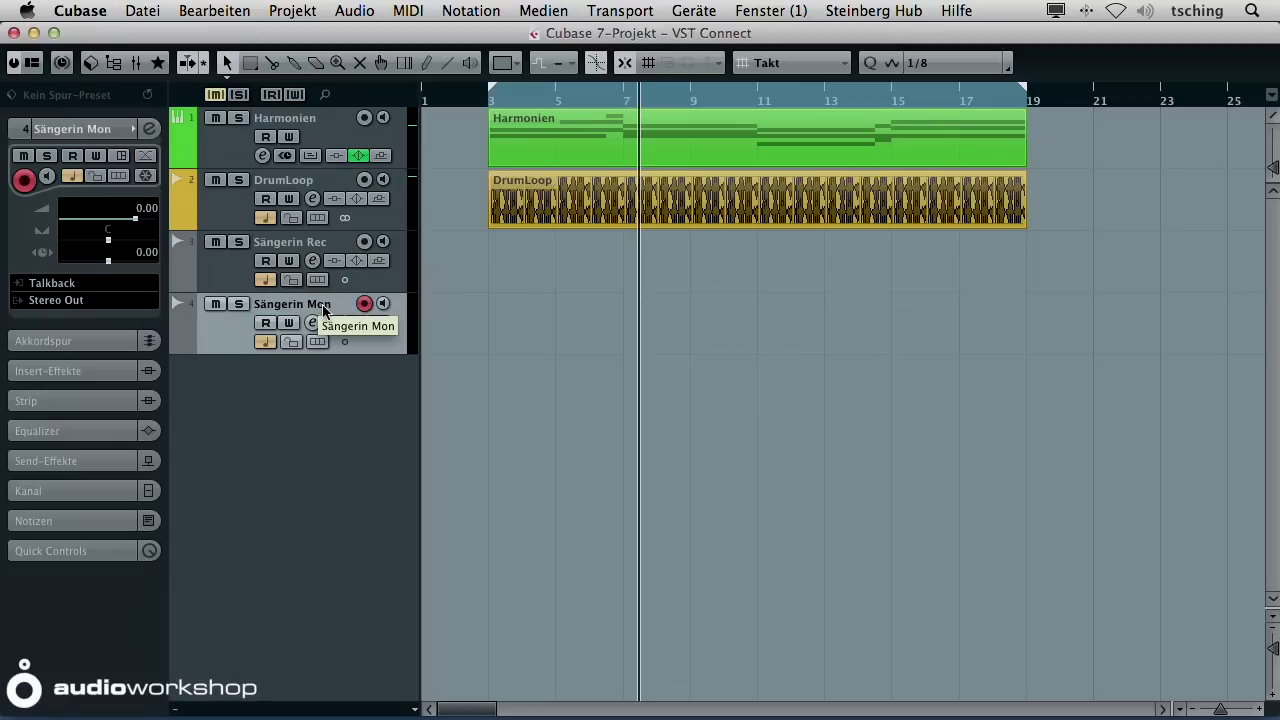
Activate monitoring on the Sängerin Mon track, mute the track and leave it selected
left_click(384, 305)
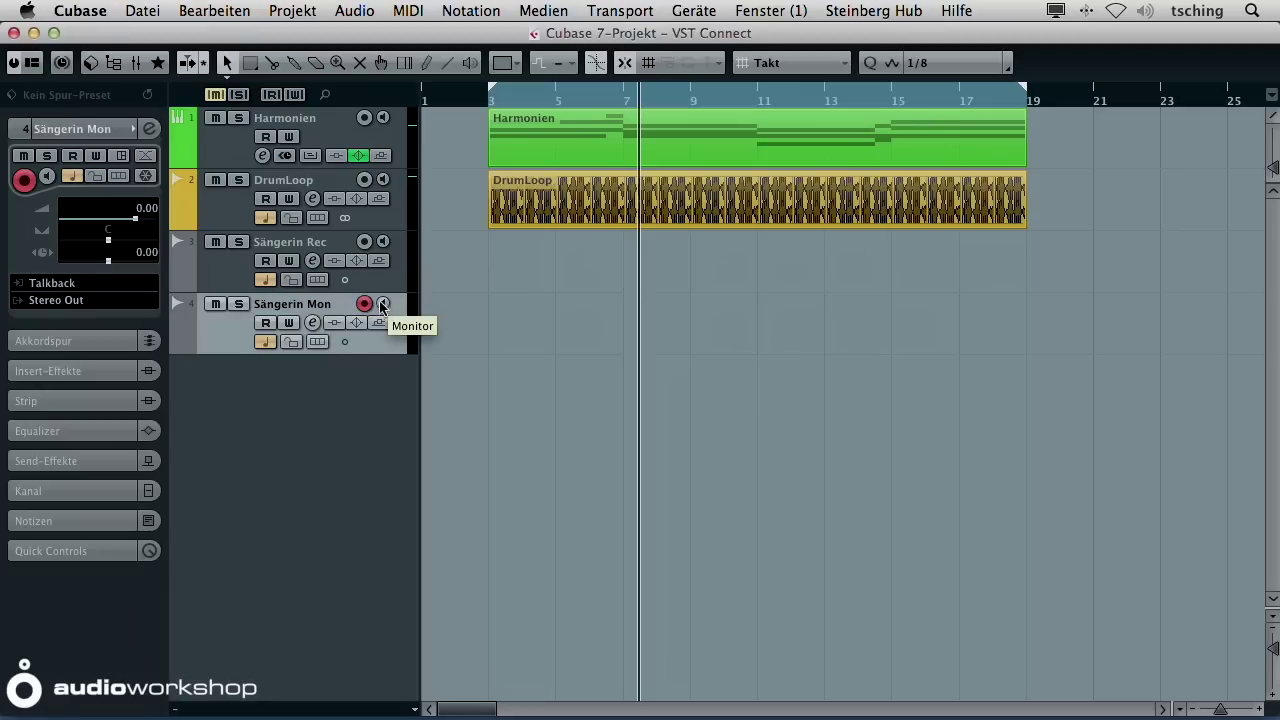
key("Up")
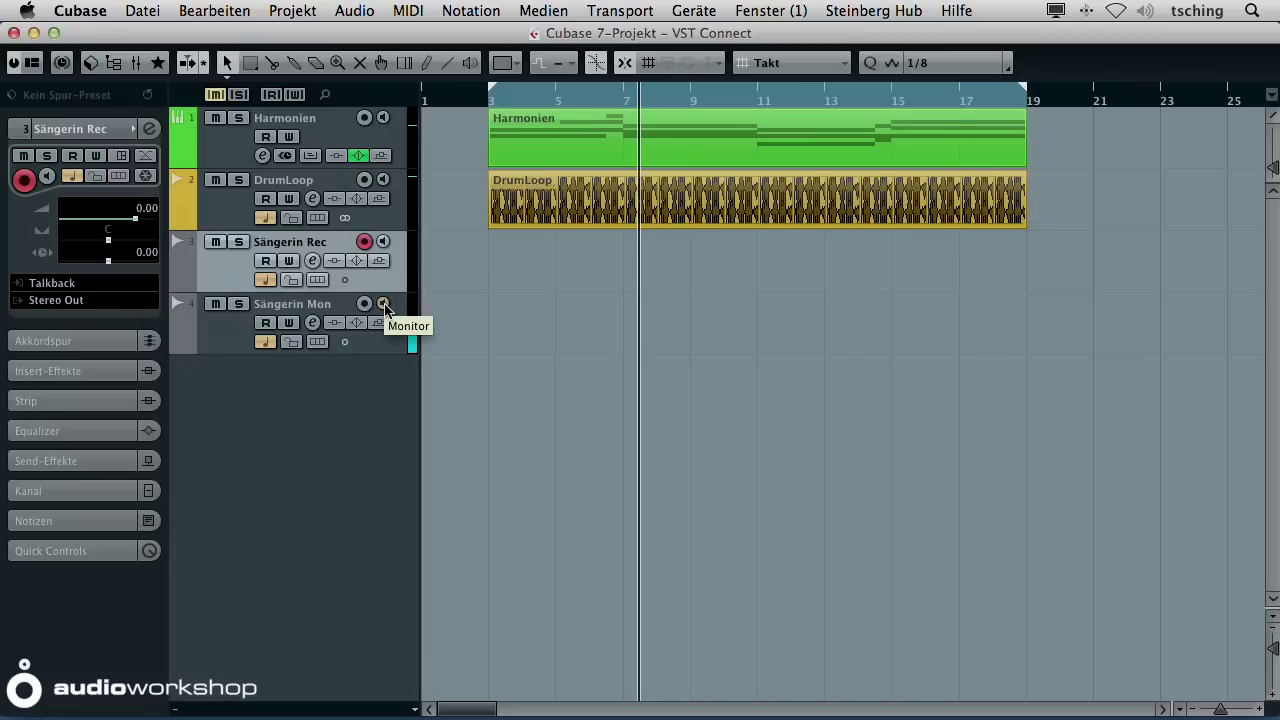
left_click(215, 303)
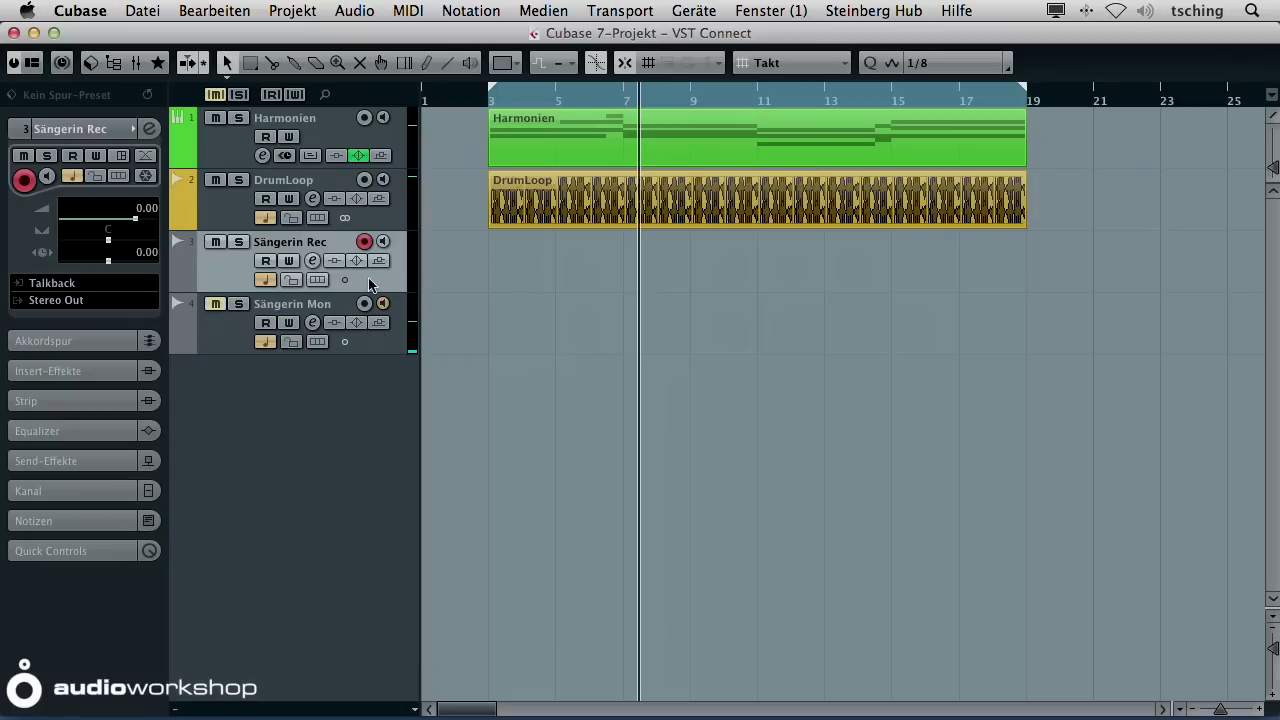
left_click(330, 316)
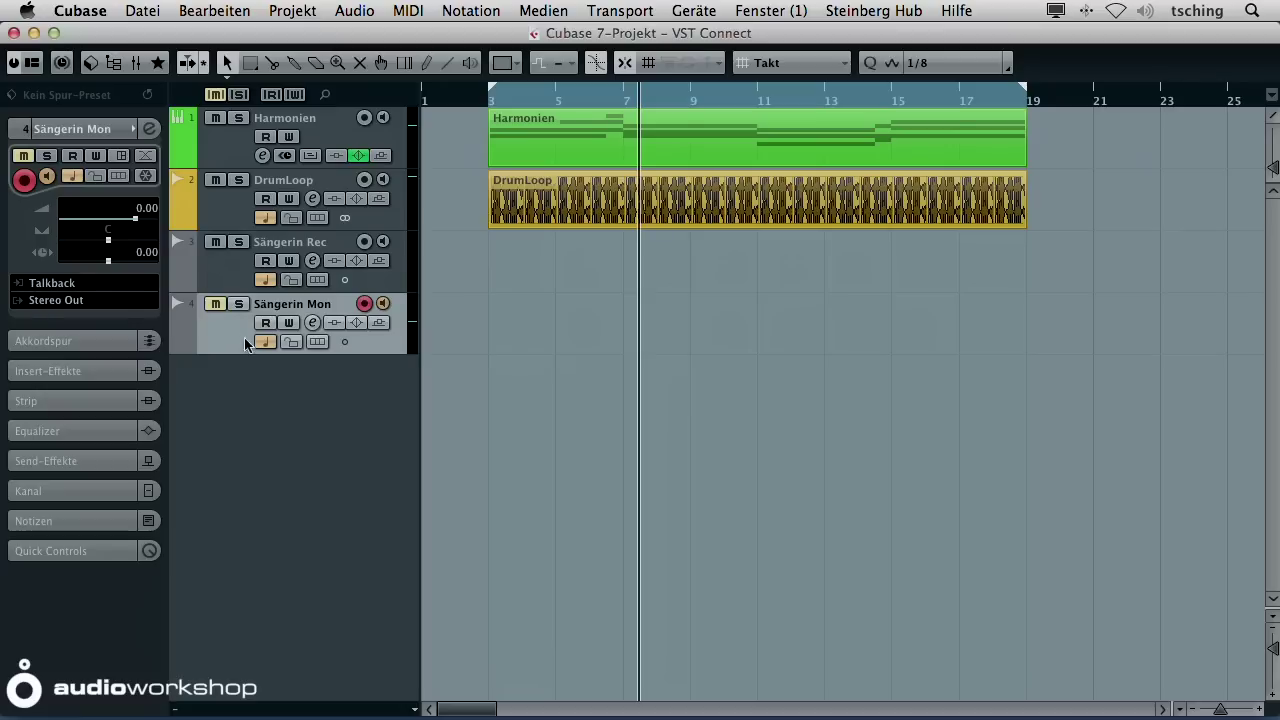
Add a group channel track to the project and name it Cue Mix
left_click(241, 270)
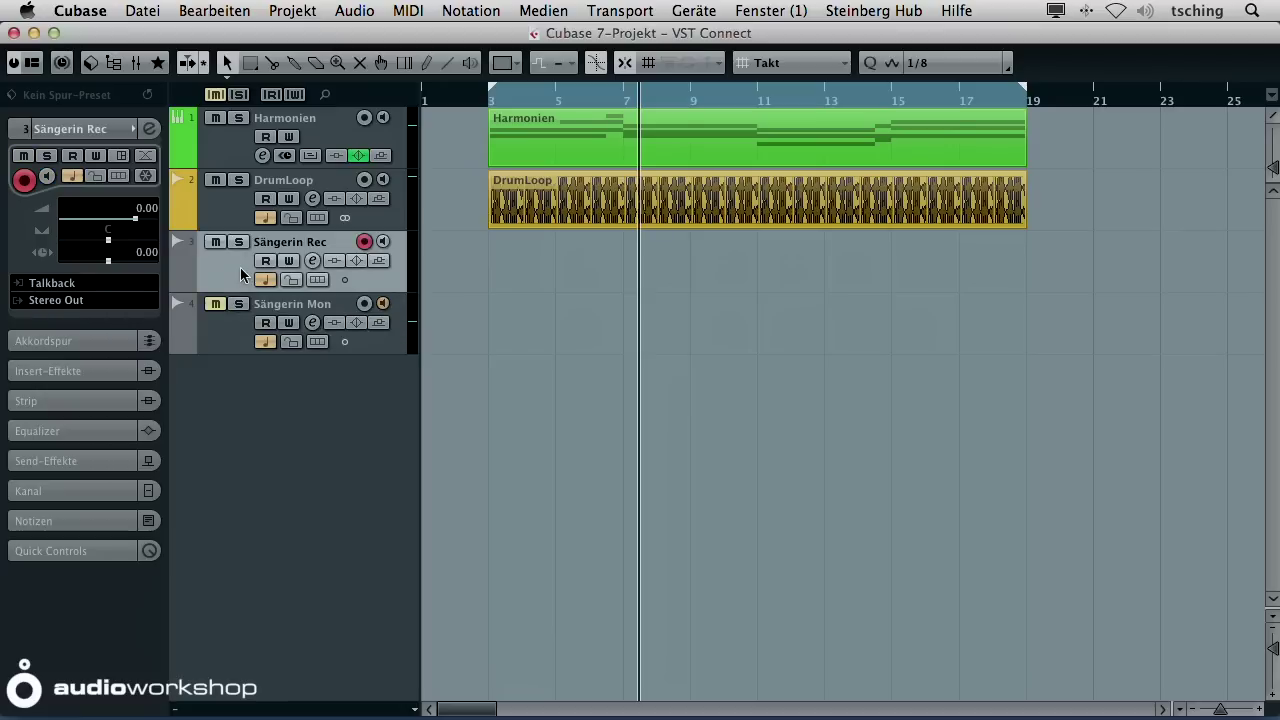
right_click(273, 407)
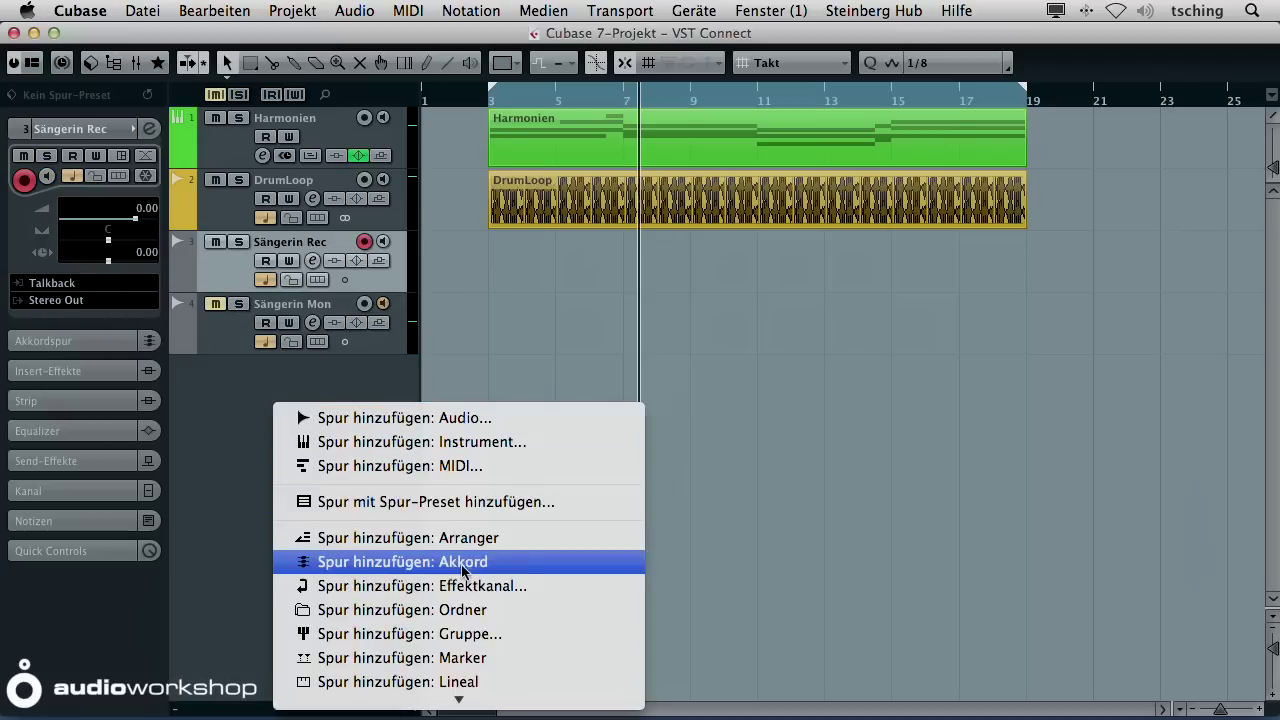
left_click(470, 634)
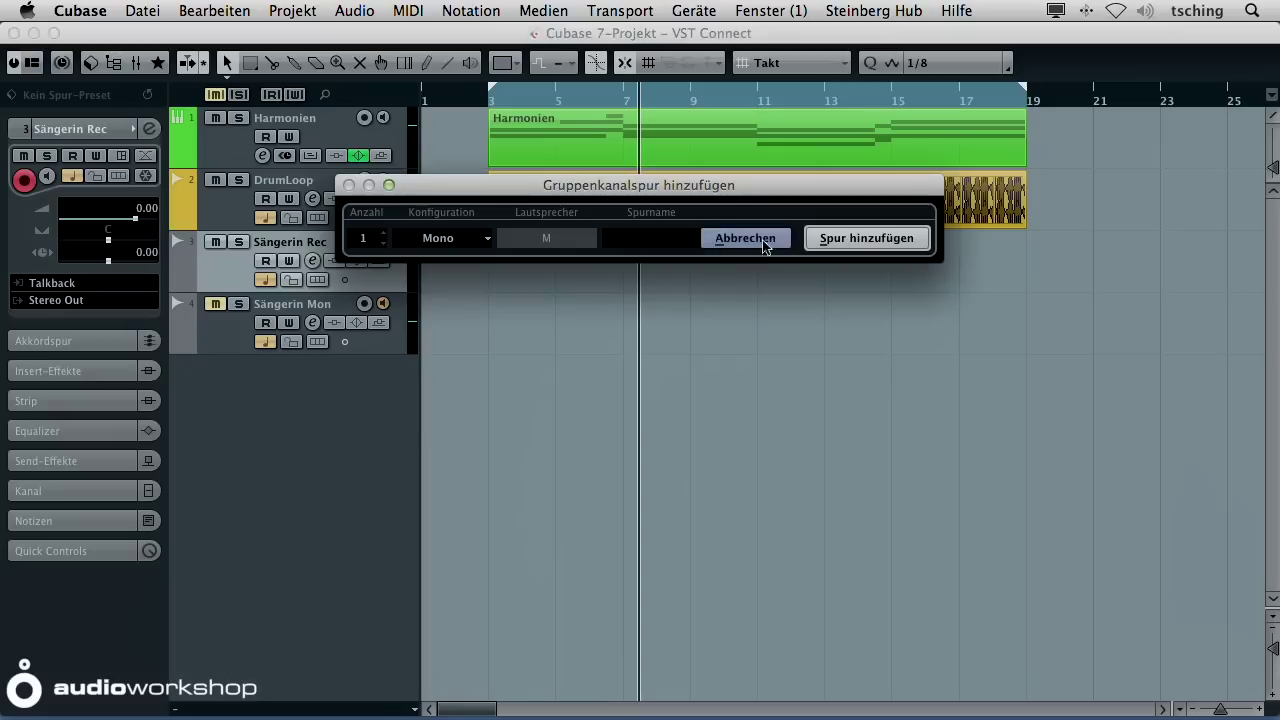
left_click(484, 238)
left_click(486, 254)
left_click(866, 238)
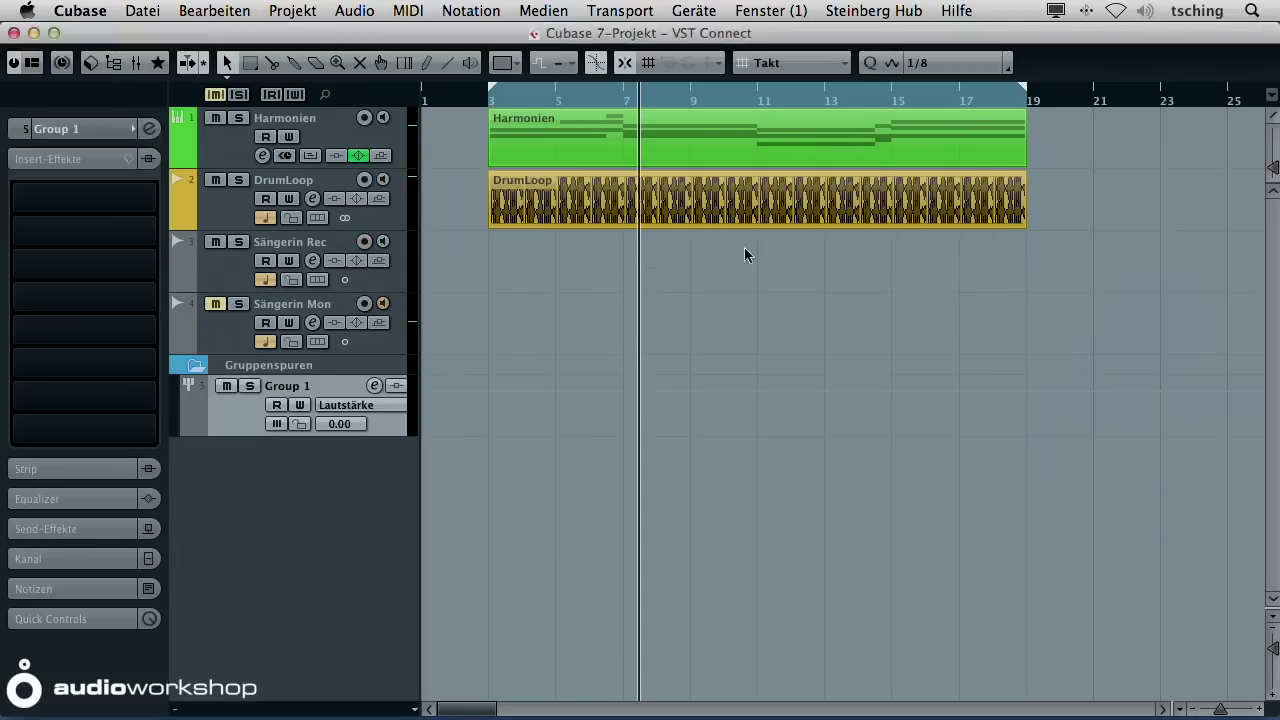
double_click(297, 385)
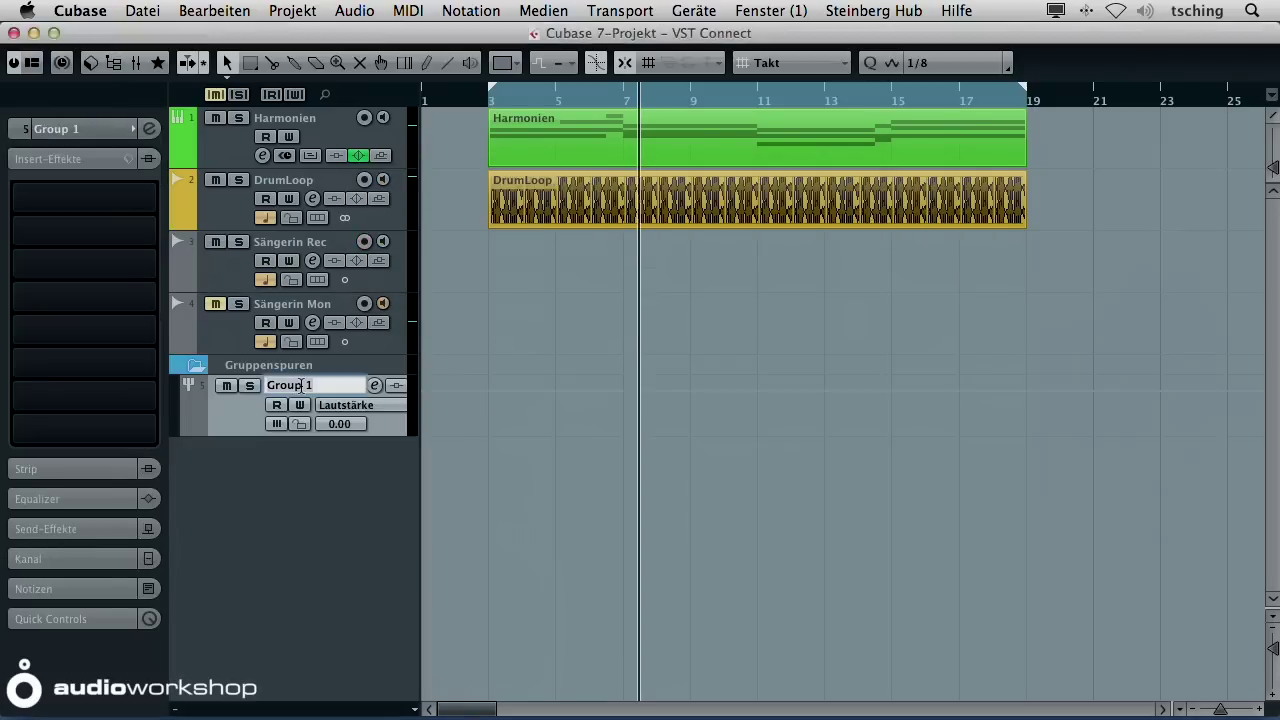
type("Cue Mix")
key("Return")
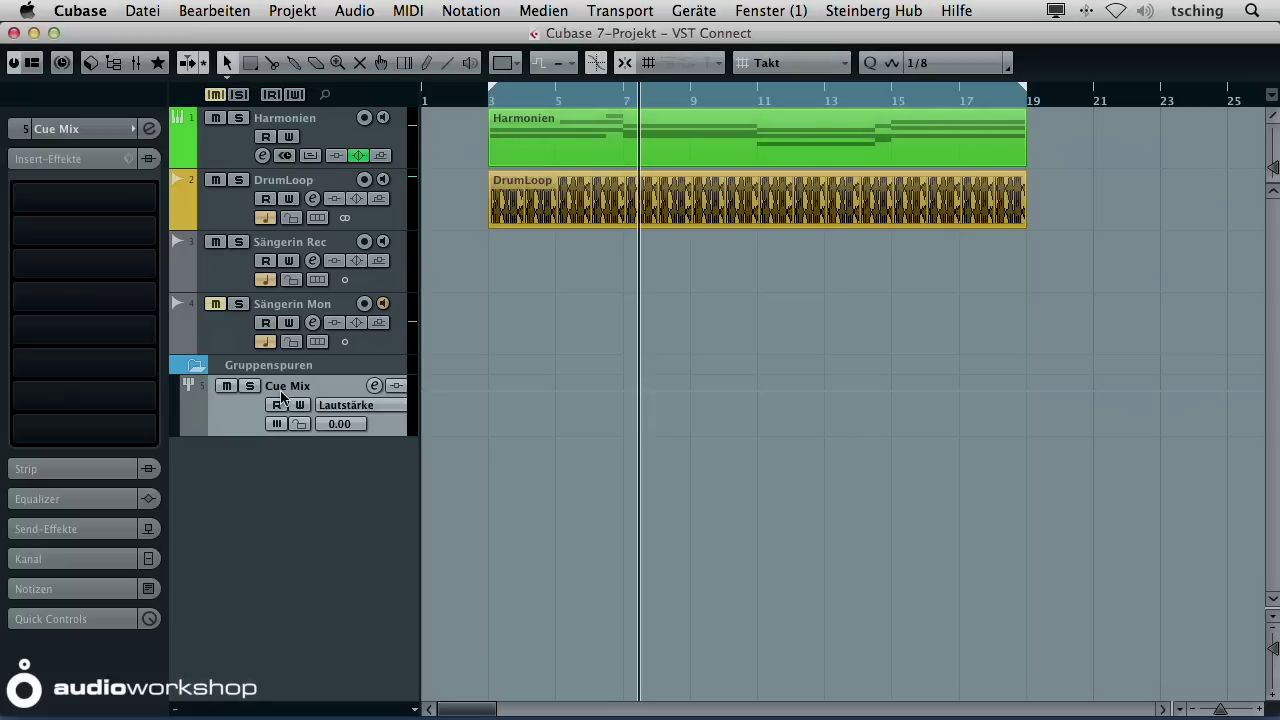
Route the Harmonien track's first send to the Cue Mix group at a level of about -1.63 and activate it
left_click(226, 145)
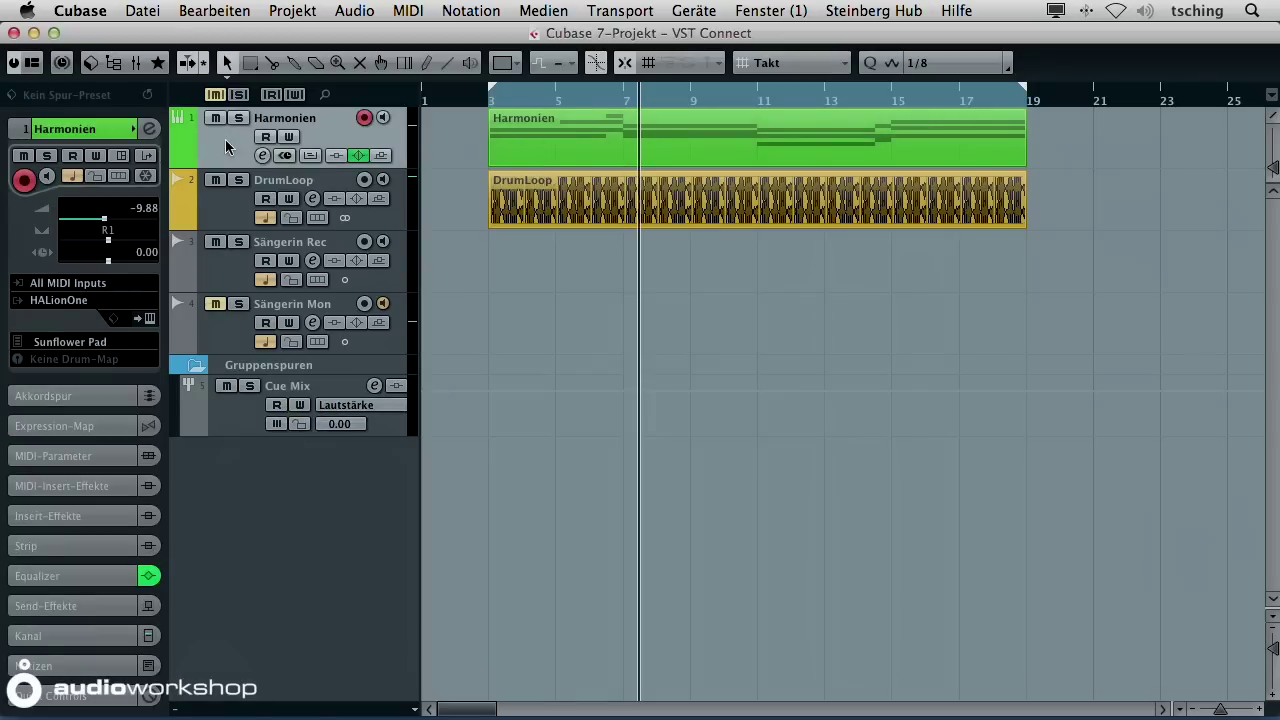
left_click(224, 204)
left_click(222, 150)
left_click(263, 156)
left_click_drag(617, 110, 595, 120)
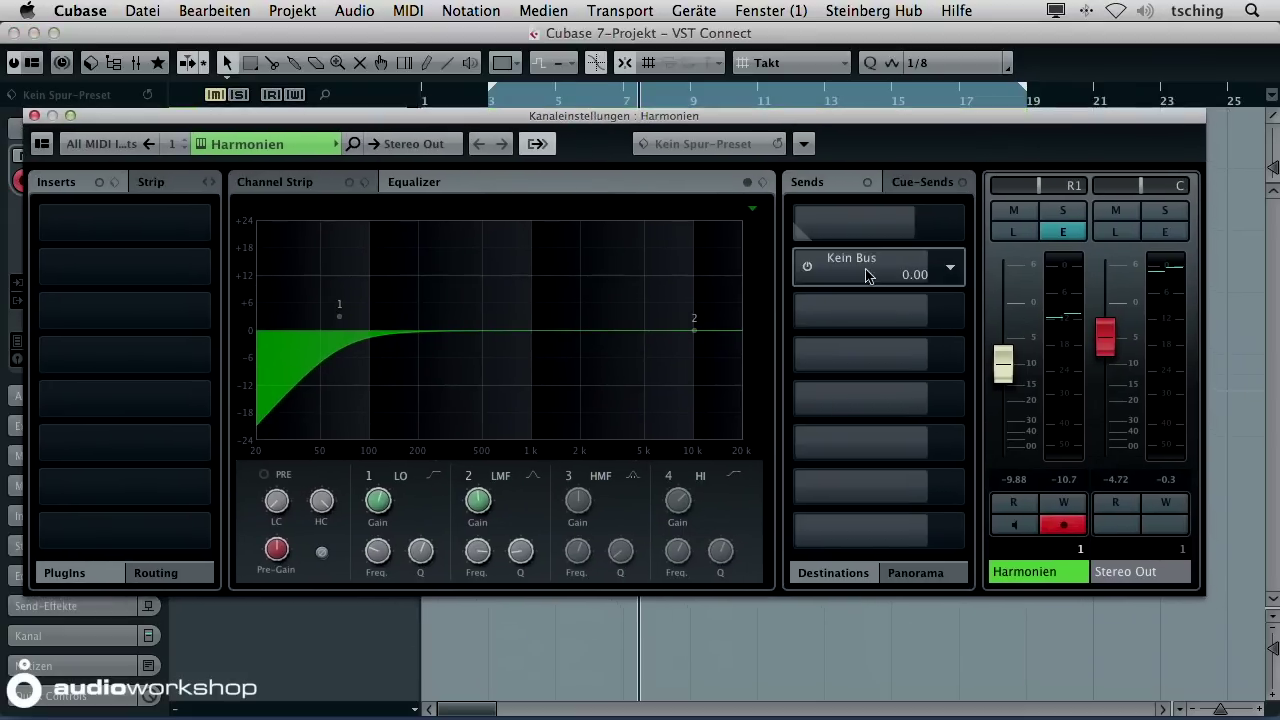
left_click(951, 227)
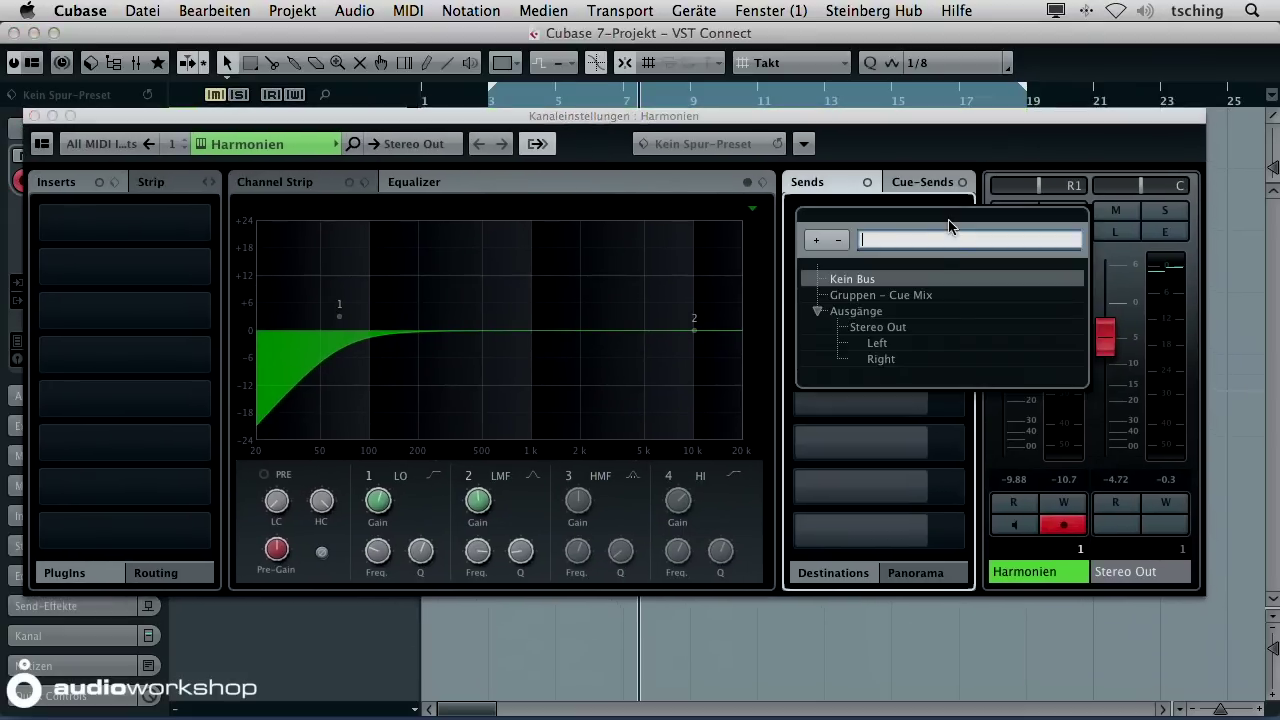
left_click(882, 297)
left_click_drag(850, 223, 905, 228)
left_click(807, 221)
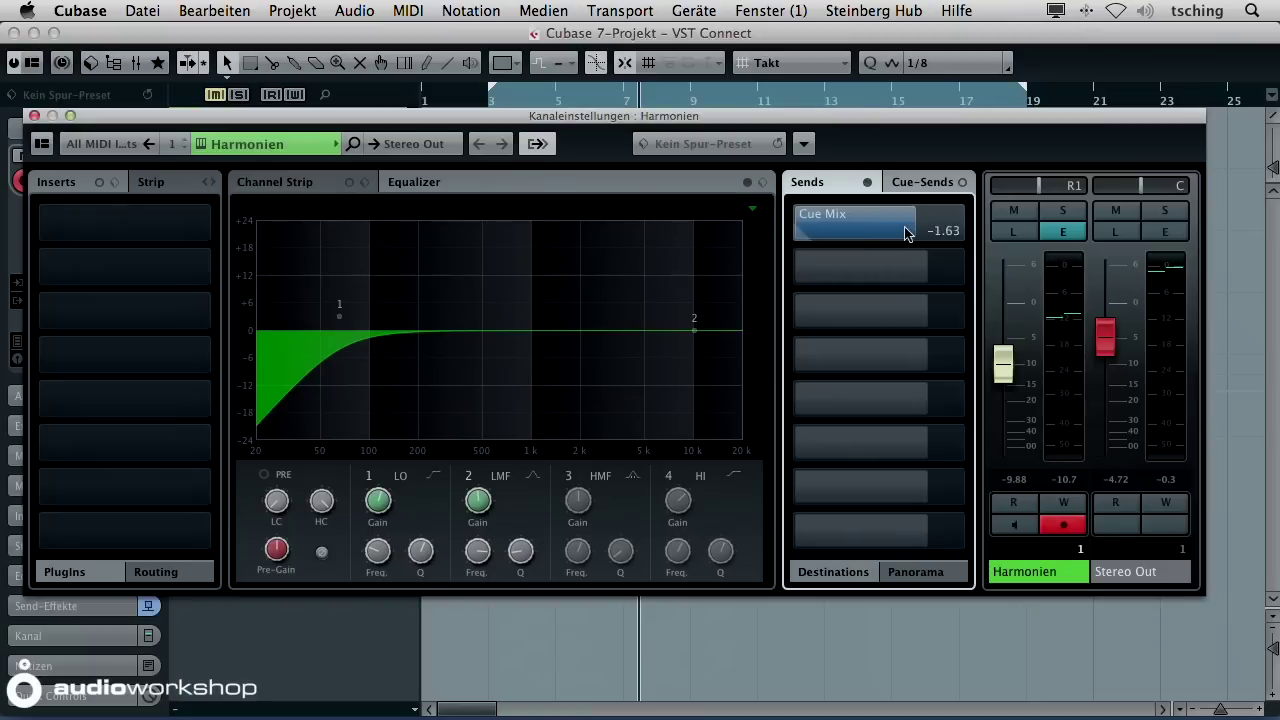
Switch the Harmonien track's Cue Mix send to post-fader and back to pre-fader
right_click(840, 236)
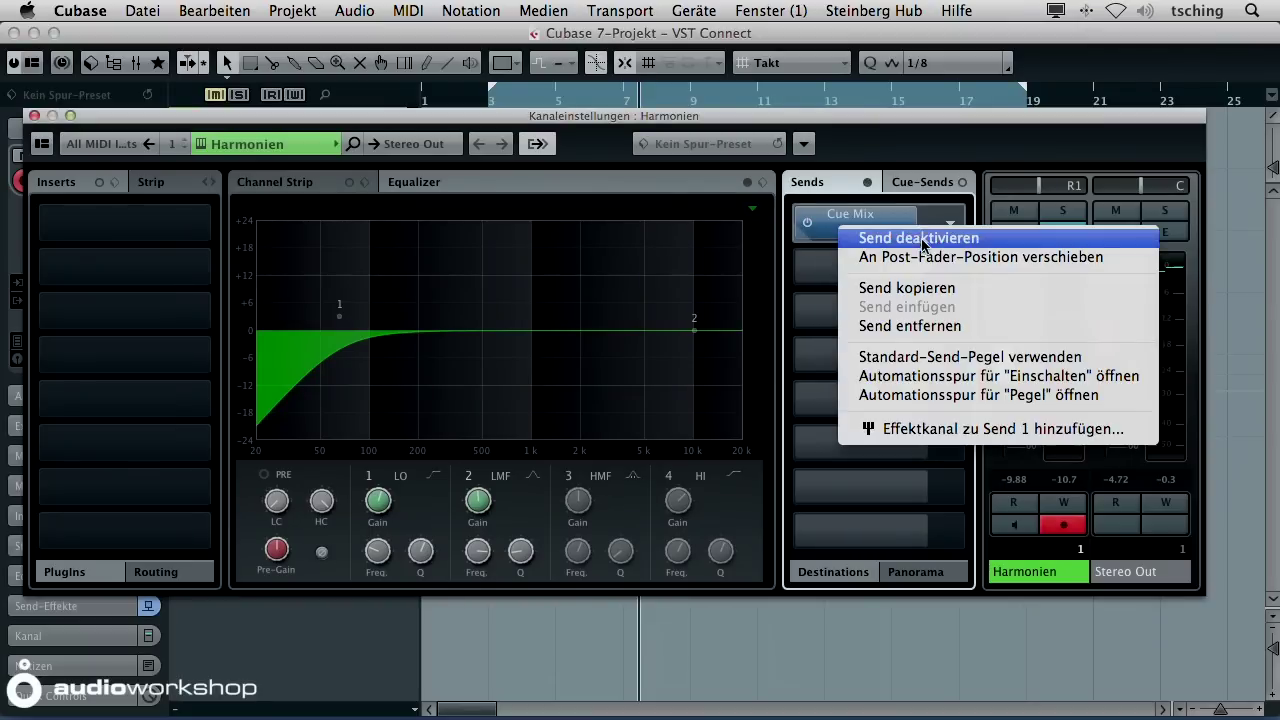
left_click(930, 256)
right_click(862, 229)
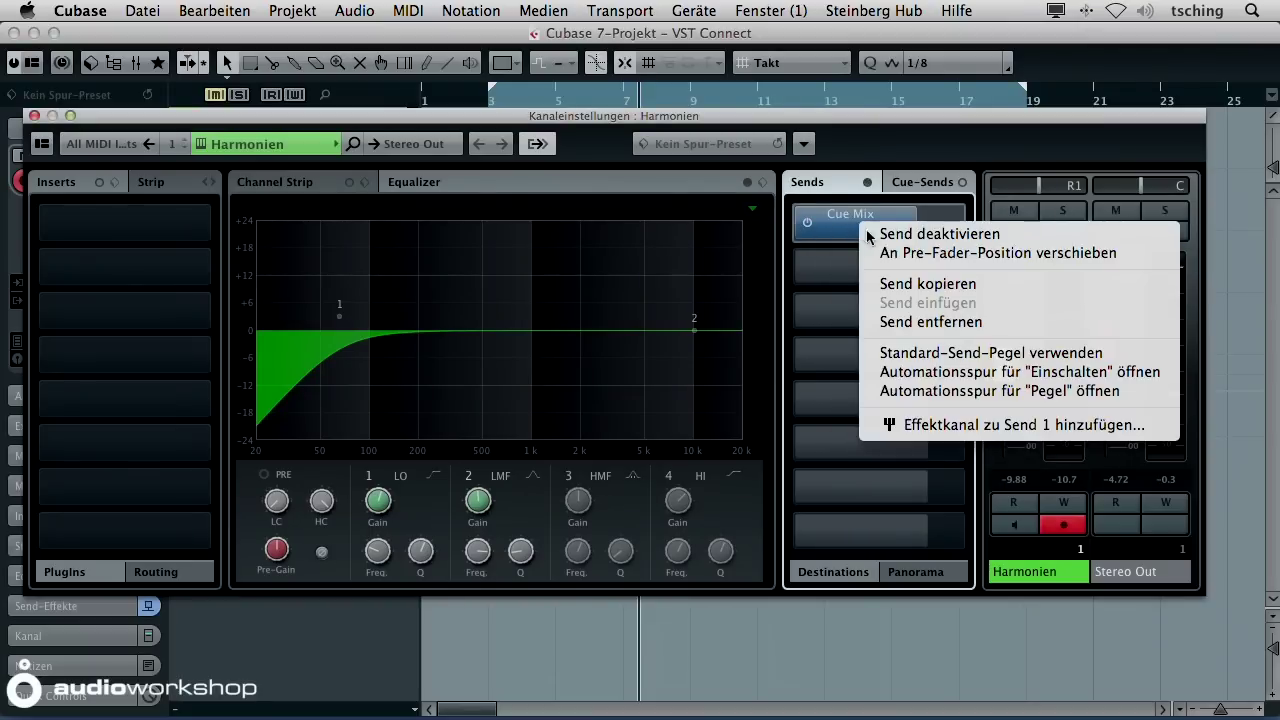
left_click(948, 259)
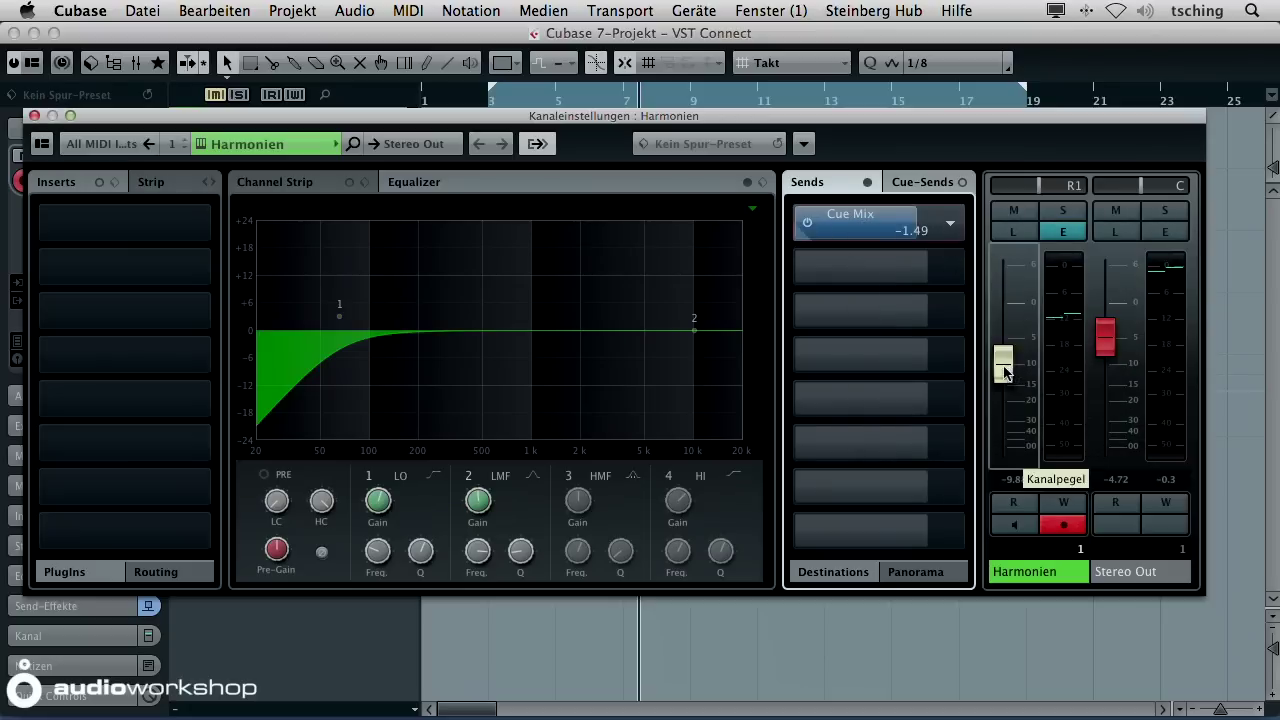
mouse_move(1005, 368)
left_mouse_down()
mouse_move(1006, 356)
mouse_move(1008, 367)
left_mouse_up()
mouse_move(906, 226)
left_mouse_down()
mouse_move(884, 226)
mouse_move(896, 228)
left_mouse_up()
Route DrumLoop's first send to Cue Mix at a level of about -5.75 and play the project to check the signal
left_click(185, 150)
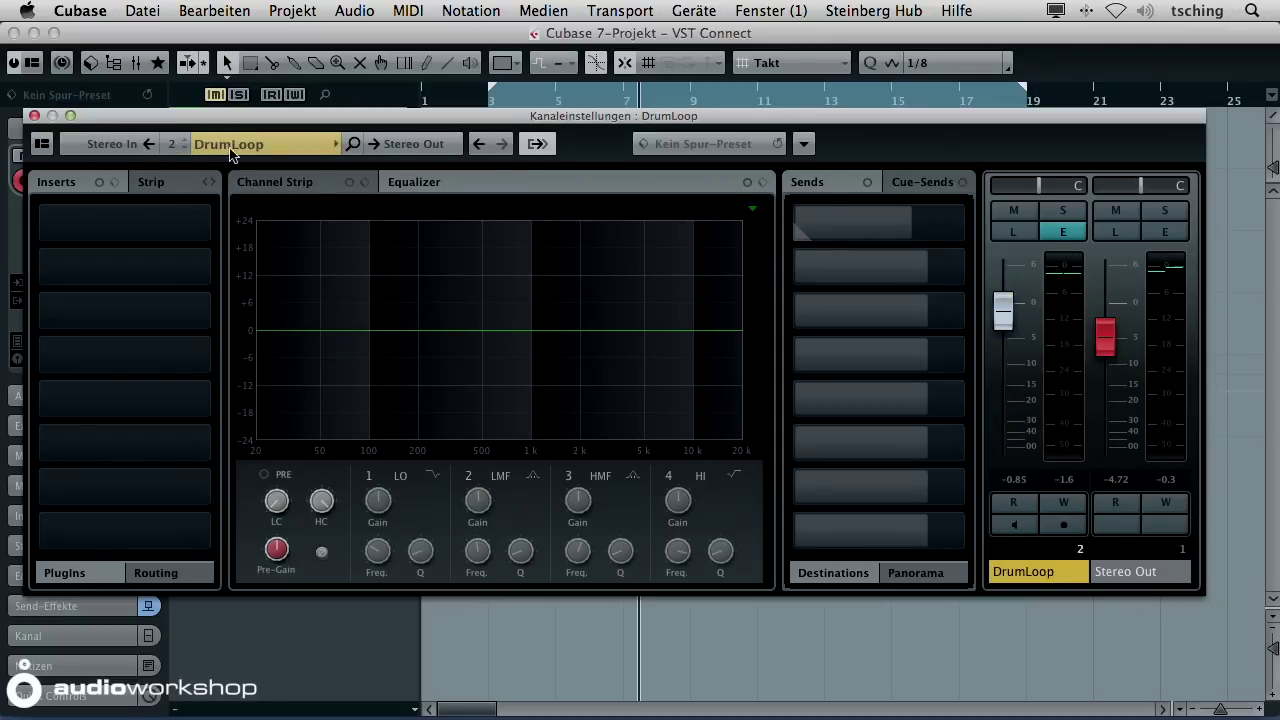
mouse_move(850, 228)
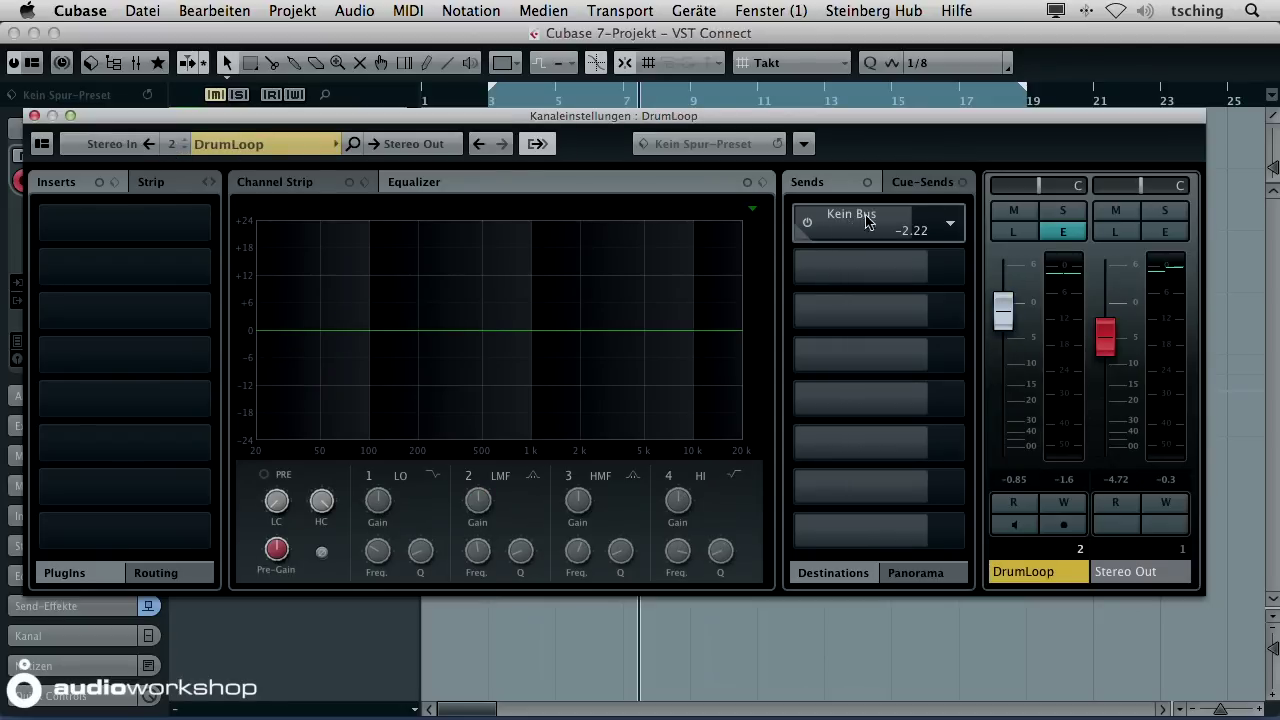
left_click(862, 221)
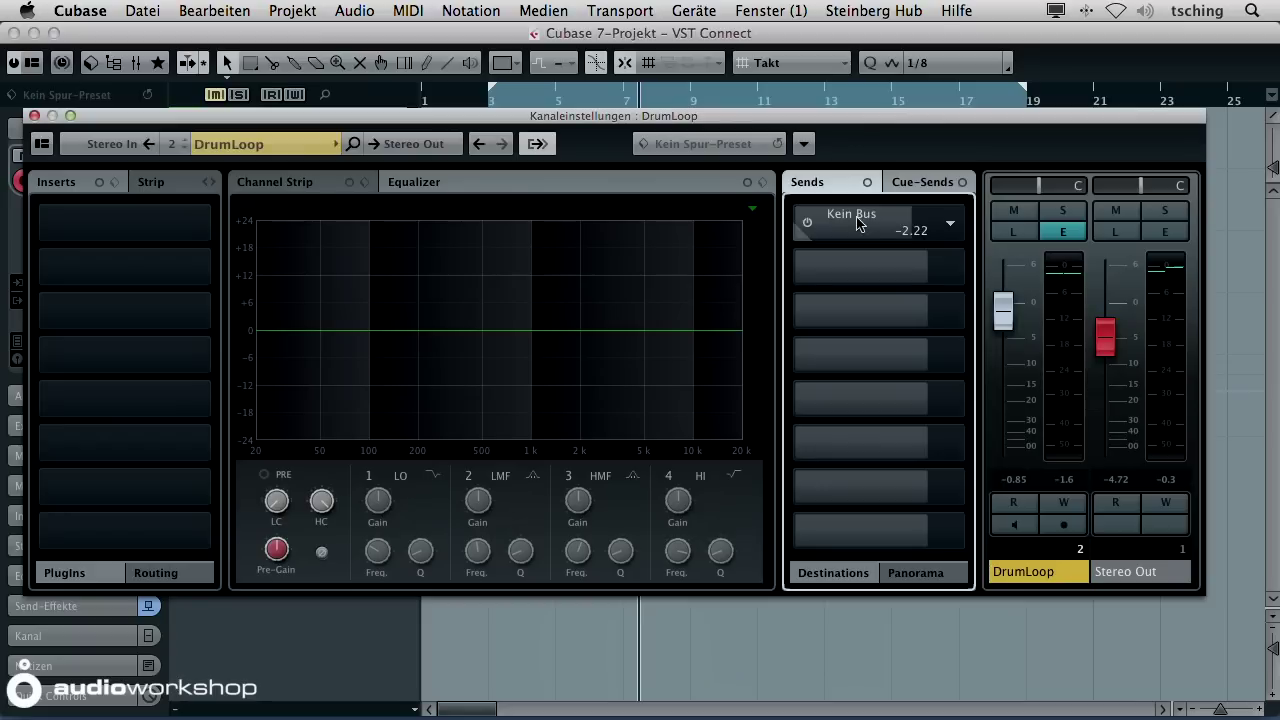
left_click(950, 226)
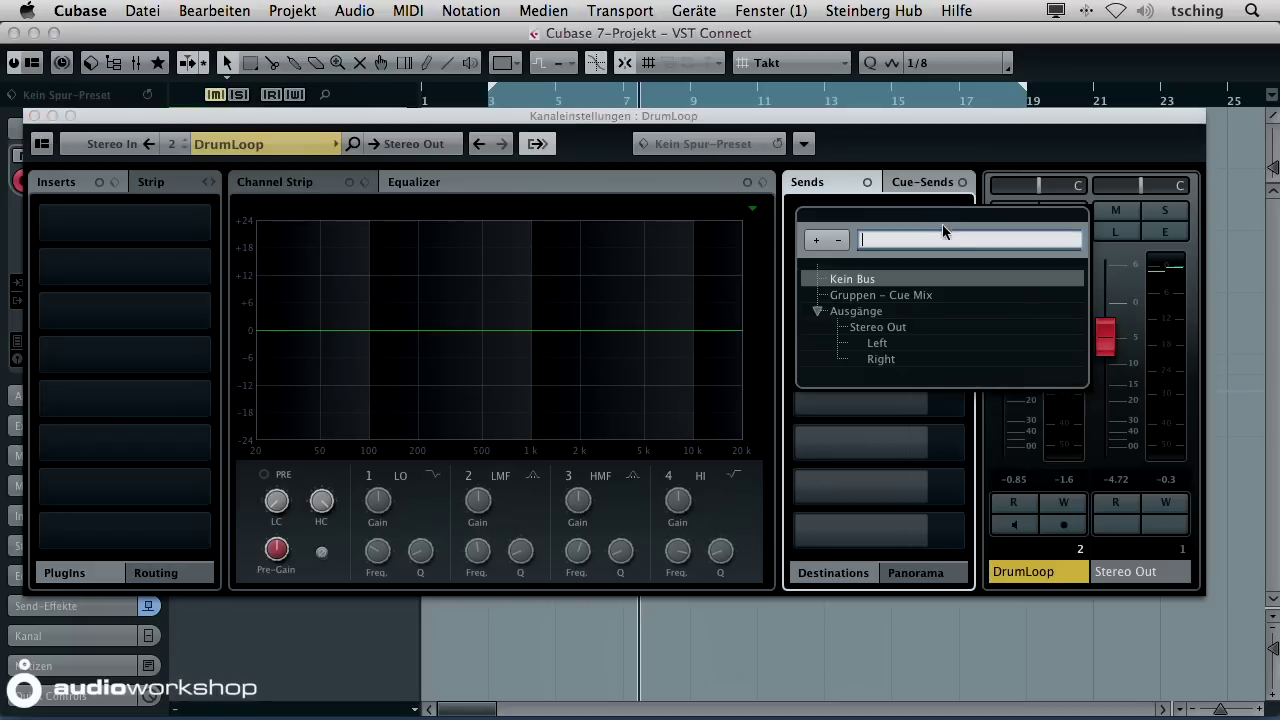
left_click(868, 296)
left_click_drag(810, 218, 883, 231)
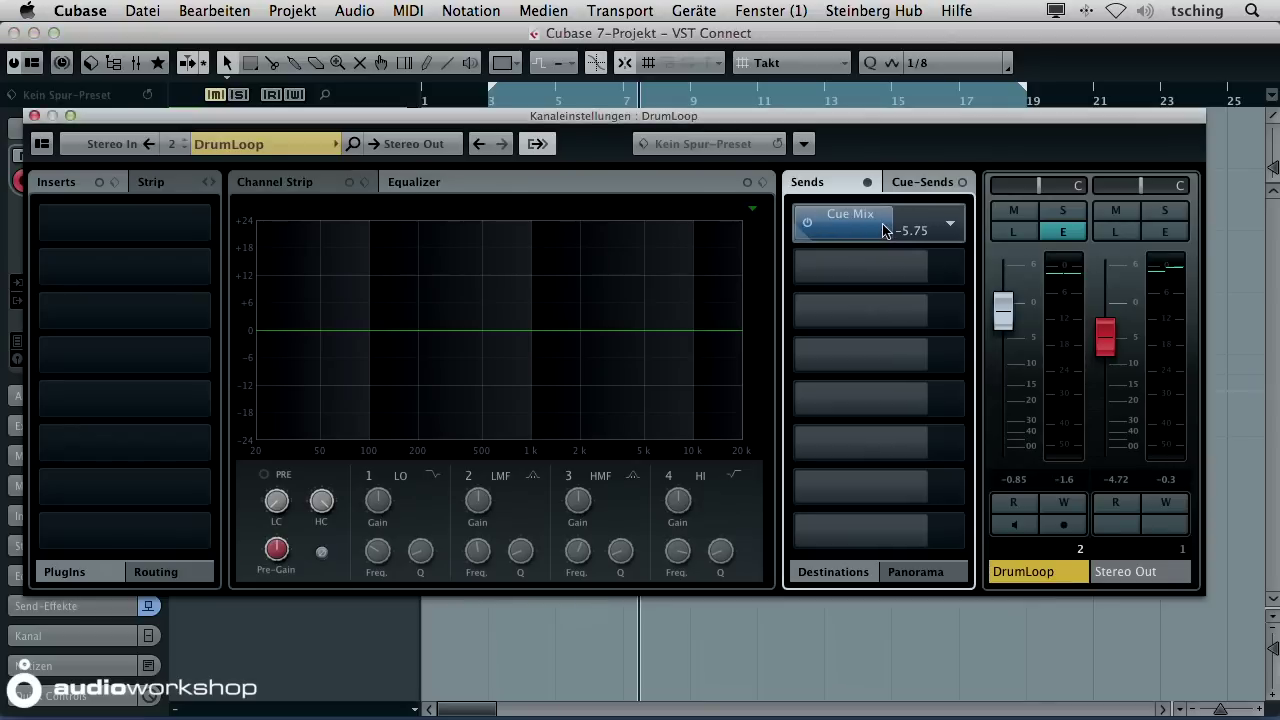
left_click(35, 118)
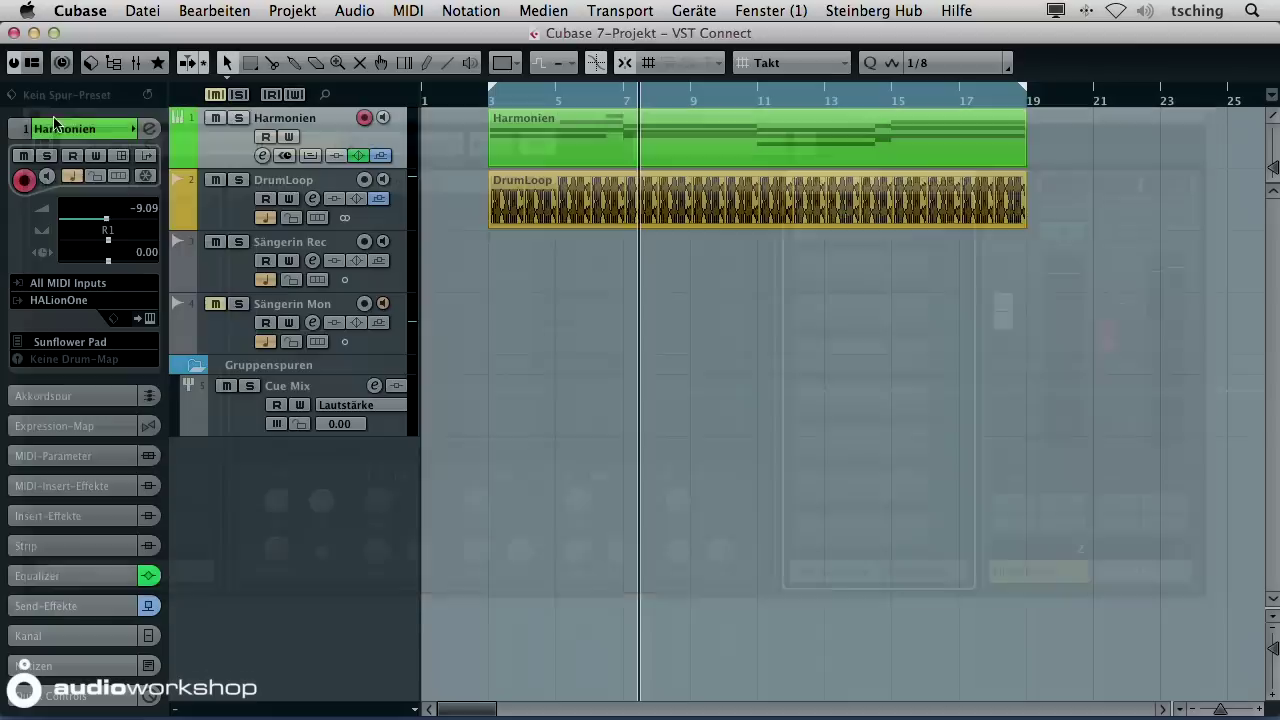
key("space")
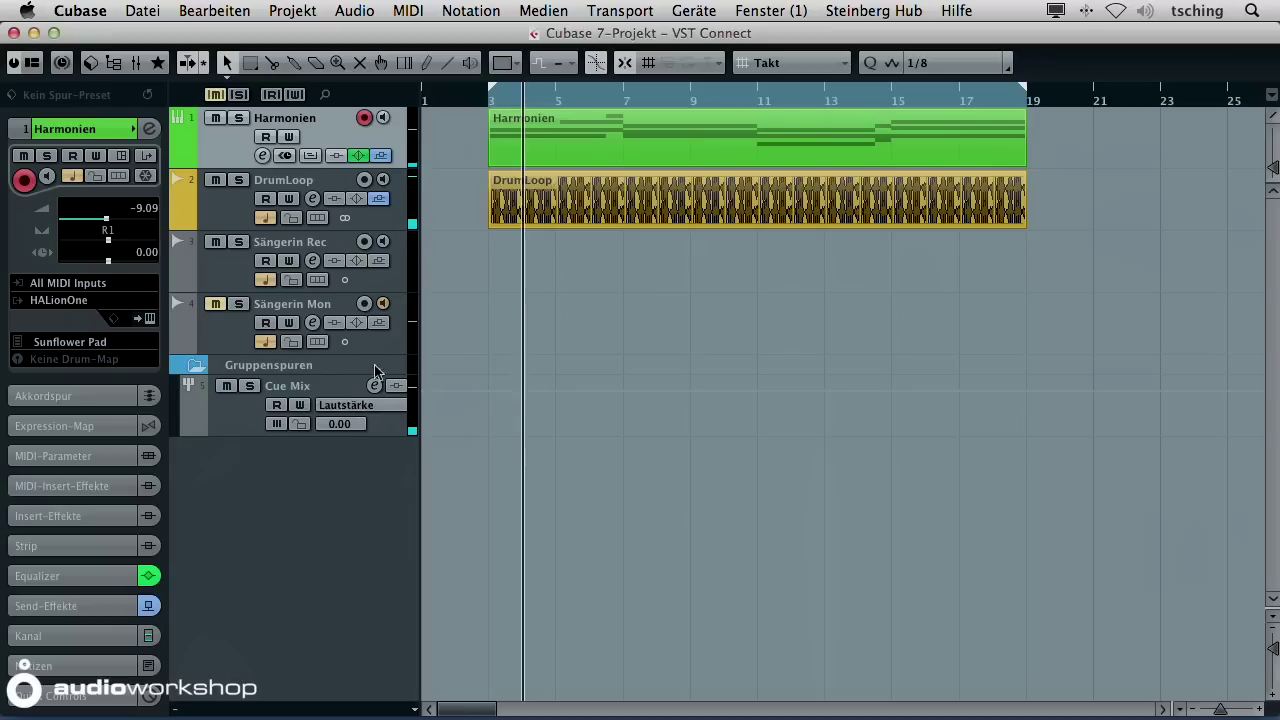
Load the VST Connect SE Cue Mix plug-in in the Cue Mix group's first insert slot and move its window aside
left_click(338, 393)
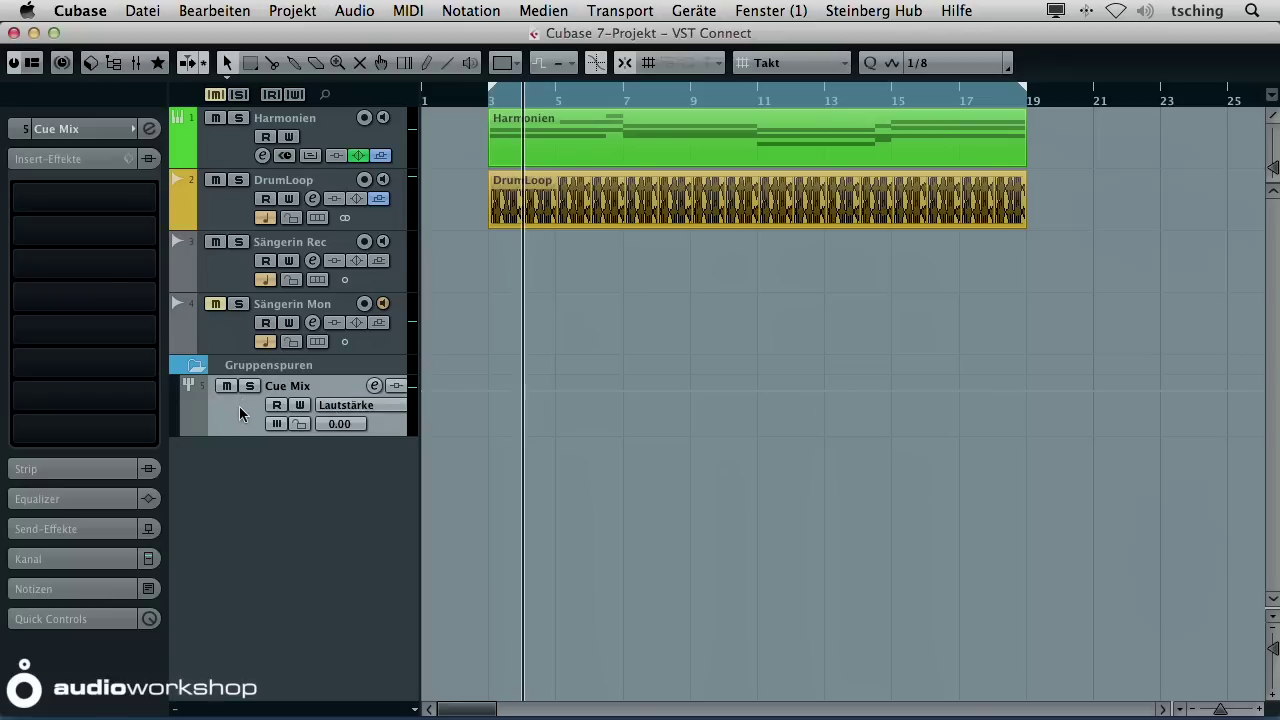
left_click(106, 197)
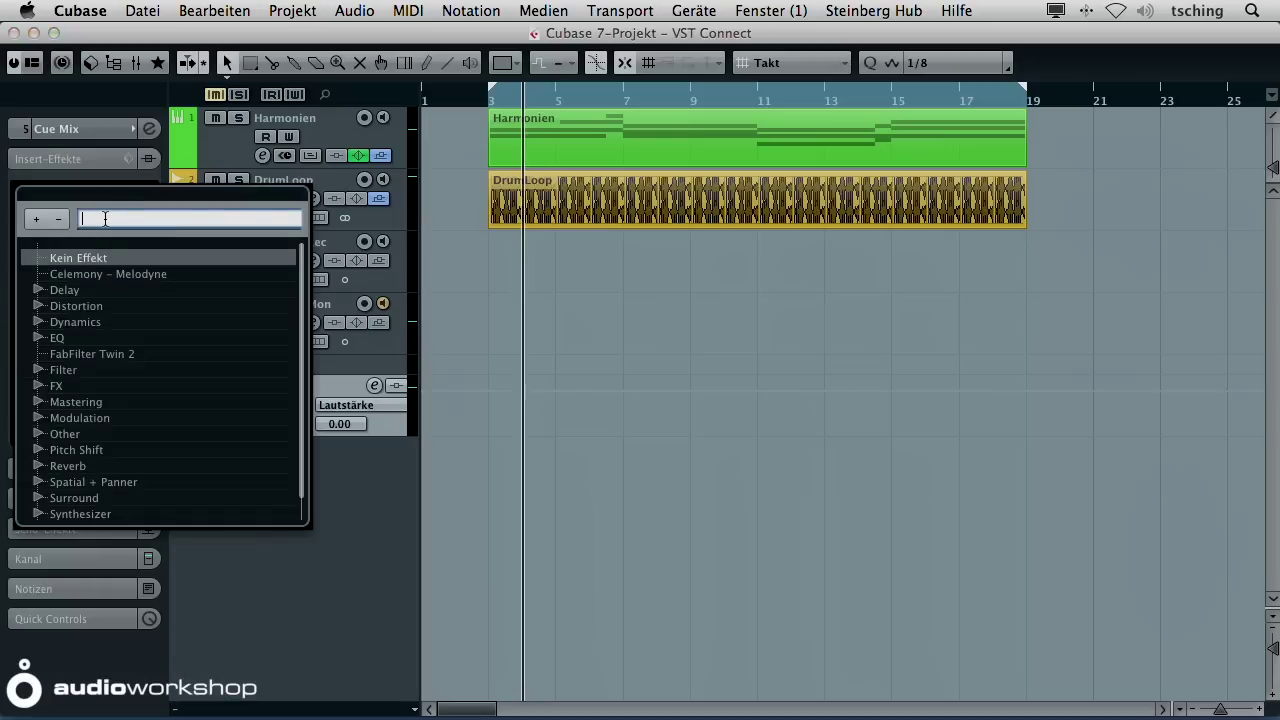
type("vst")
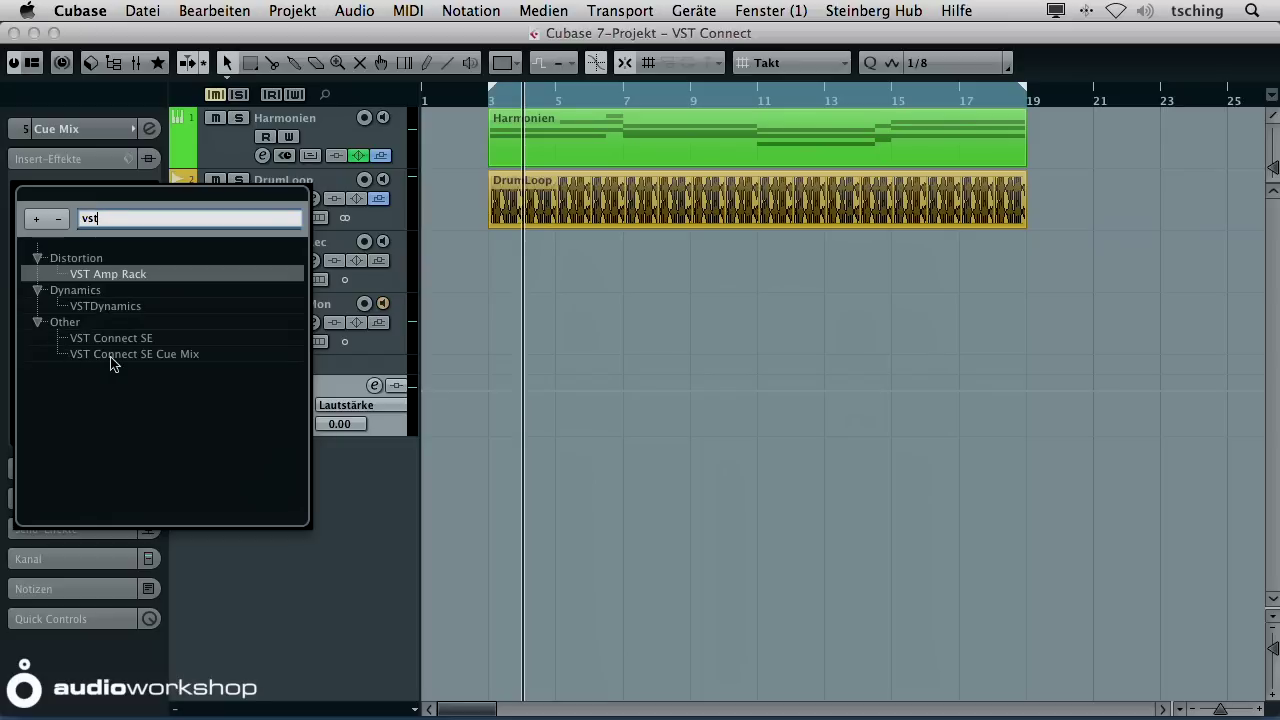
left_click(166, 356)
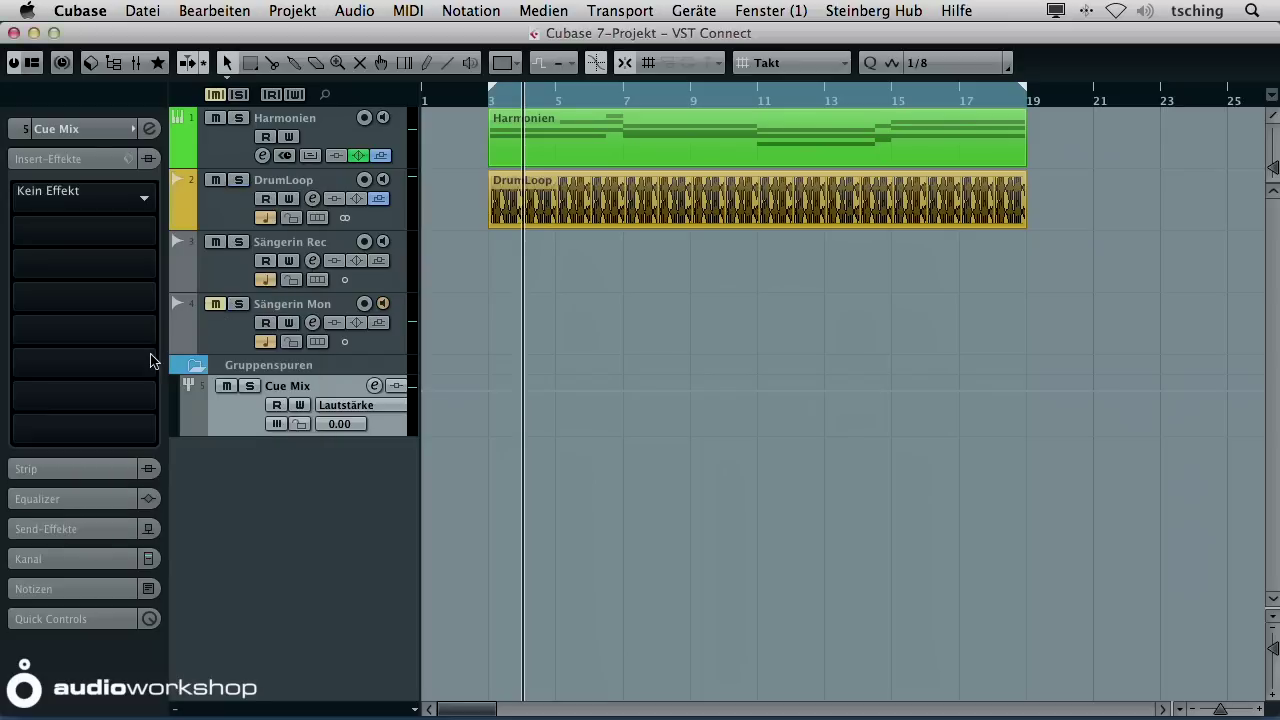
left_click_drag(1192, 462, 606, 255)
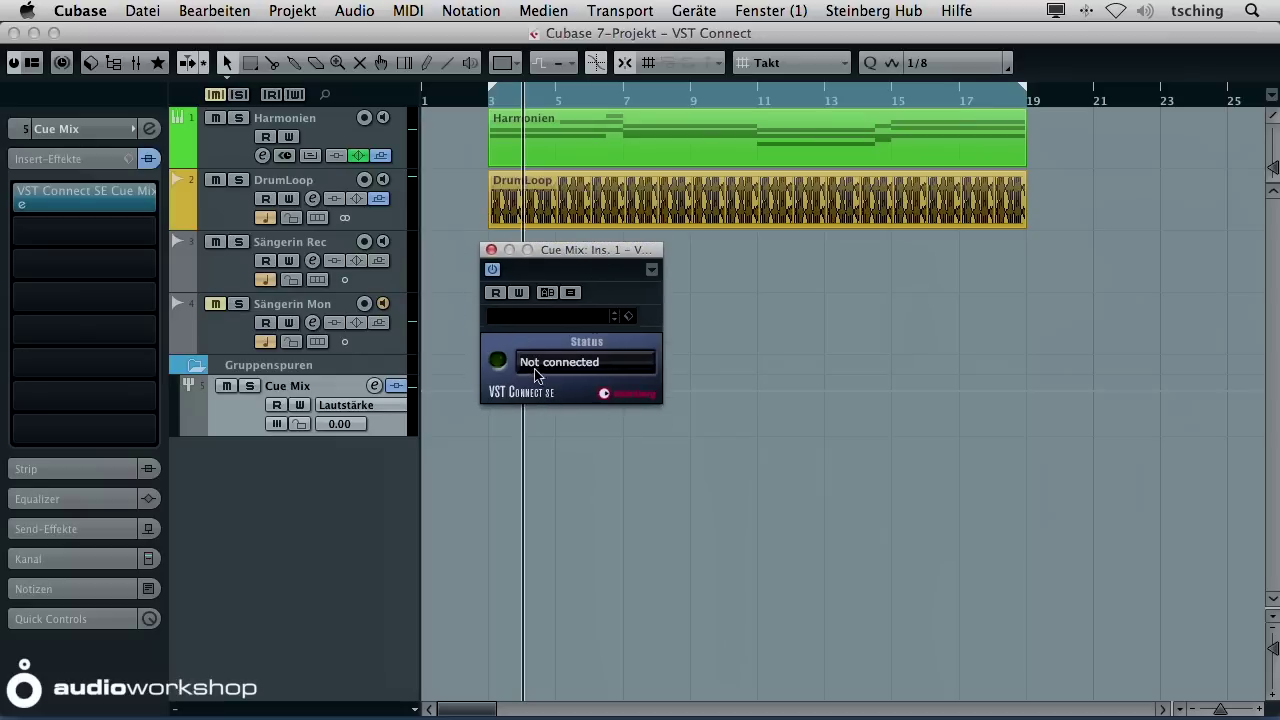
left_click_drag(571, 253, 1133, 516)
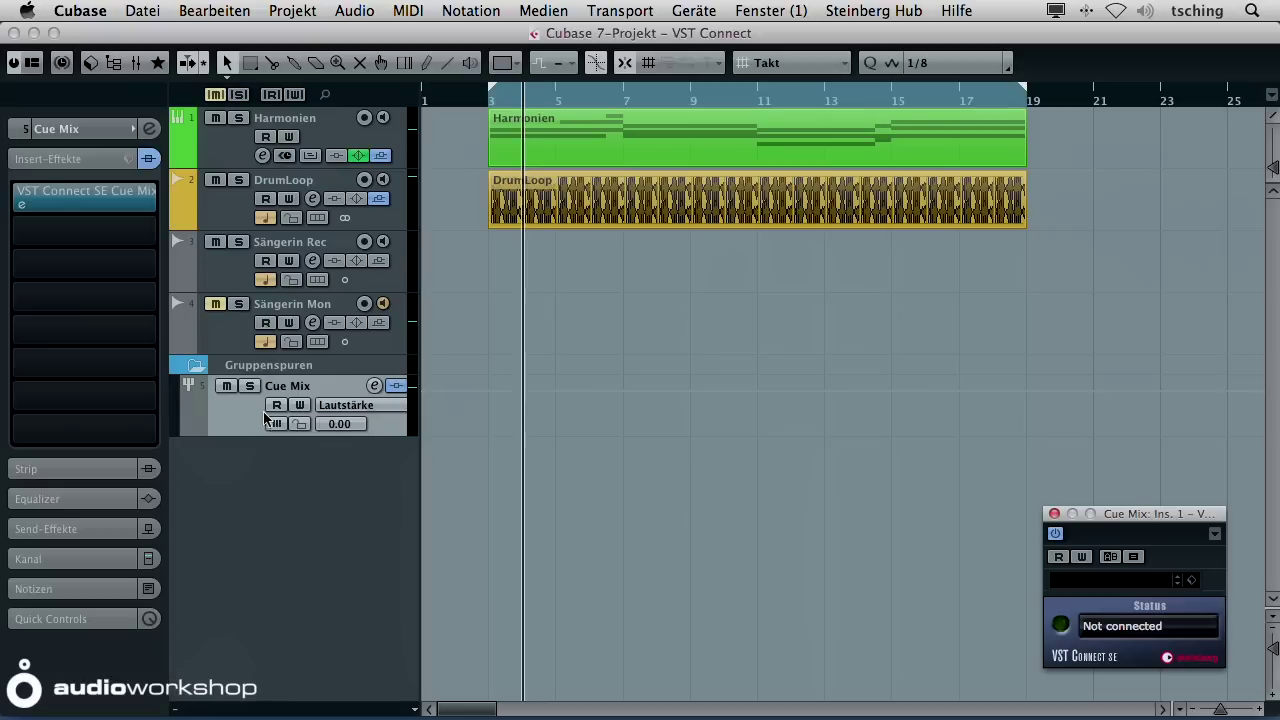
Lower the Cue Mix group's channel fader to about -43.1
left_click(61, 565)
left_click_drag(42, 432, 40, 573)
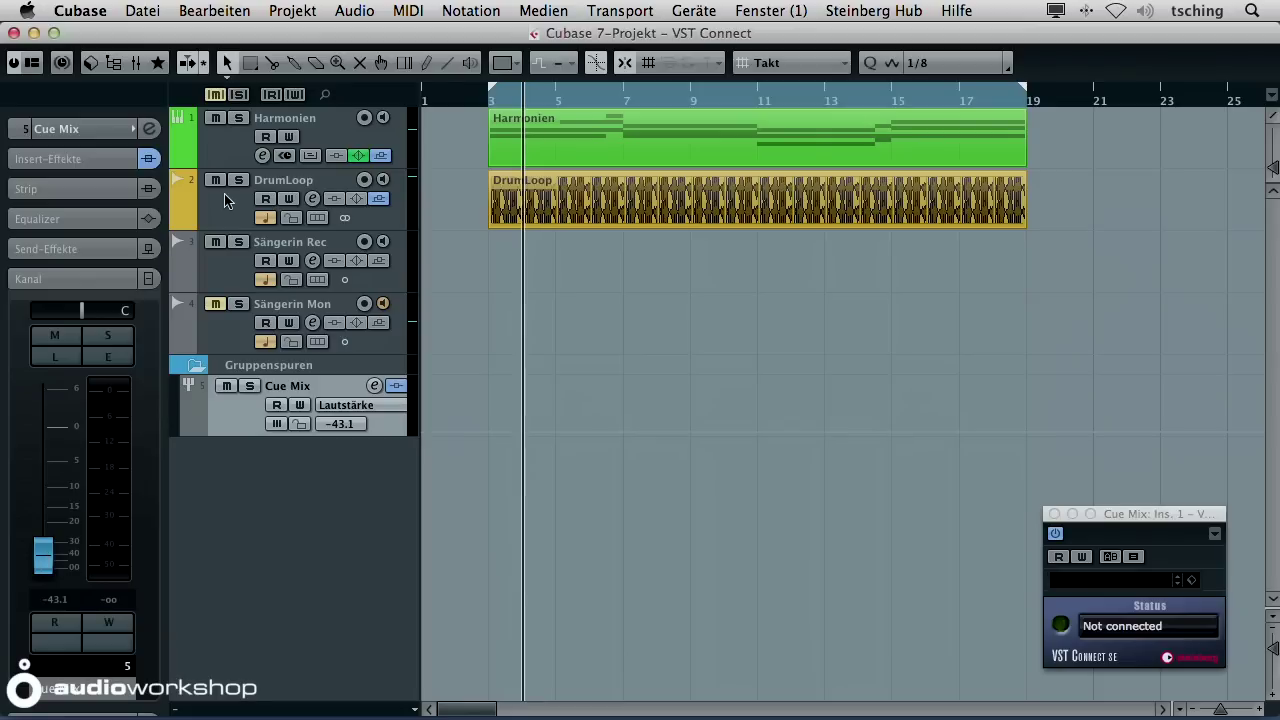
Load the VST Connect SE plug-in in the Talkback input channel's first insert slot and close the MixConsole
key("F3")
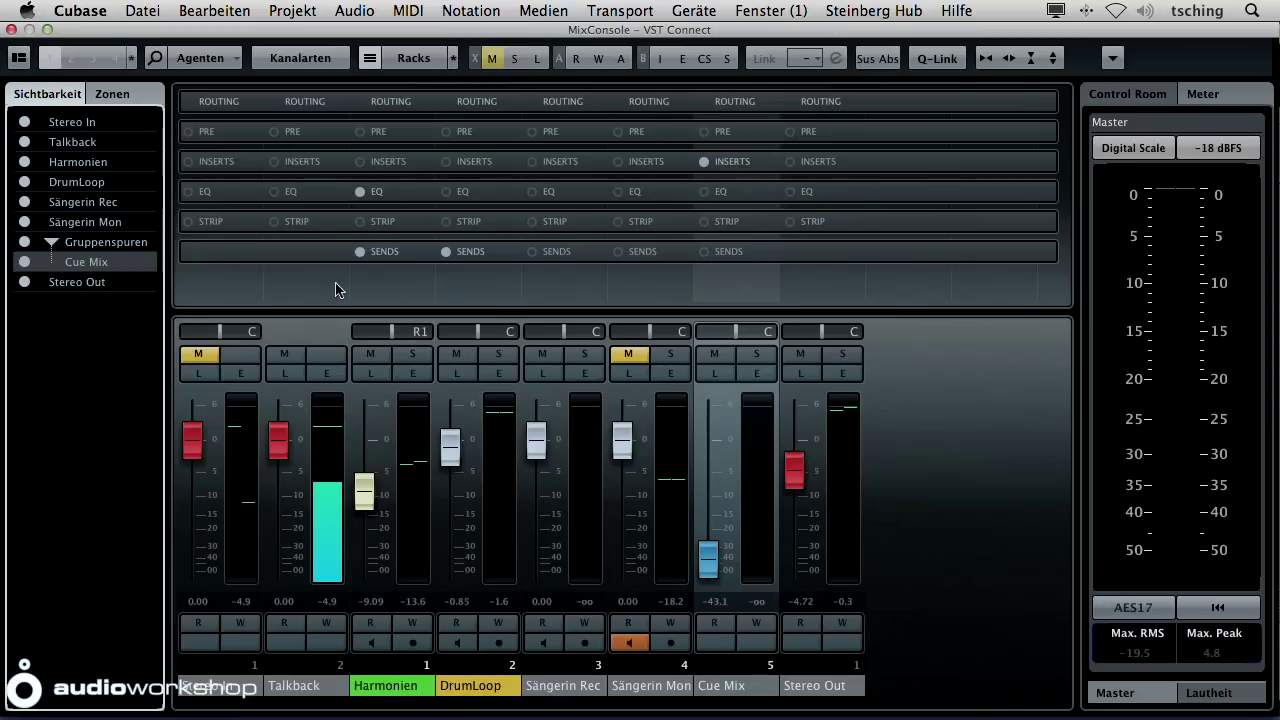
left_click(313, 165)
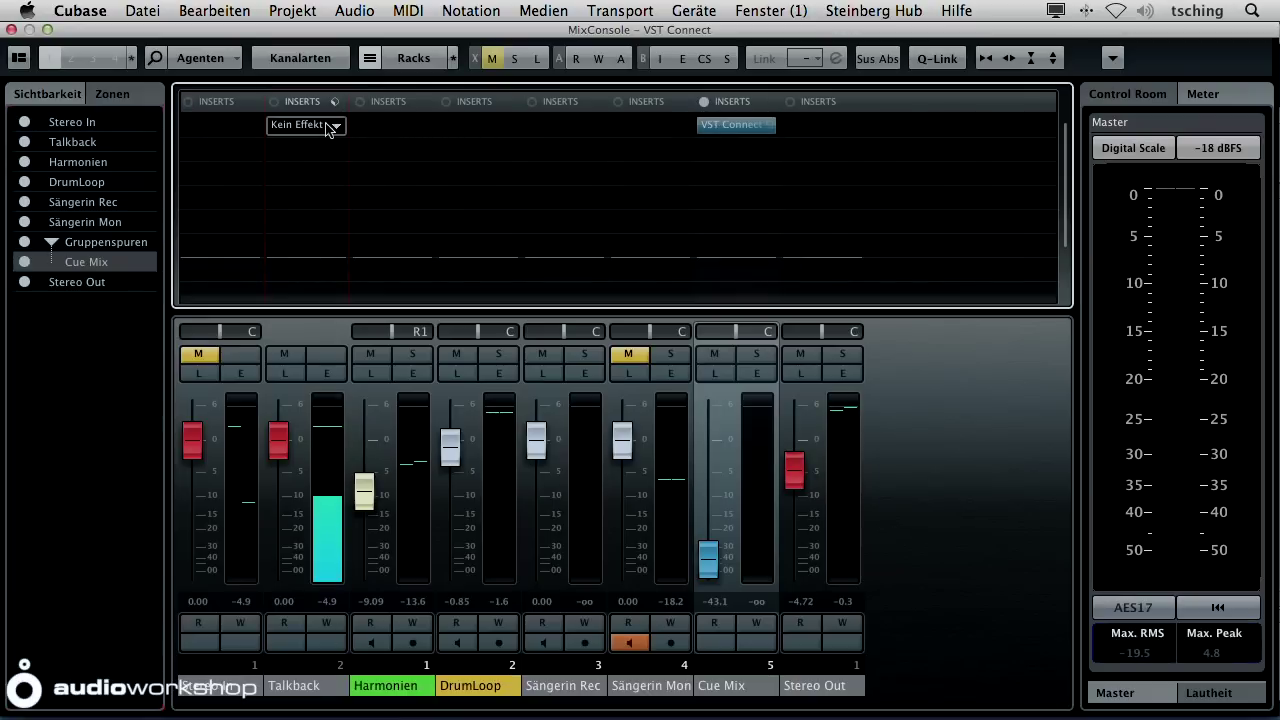
left_click(336, 126)
type("vst")
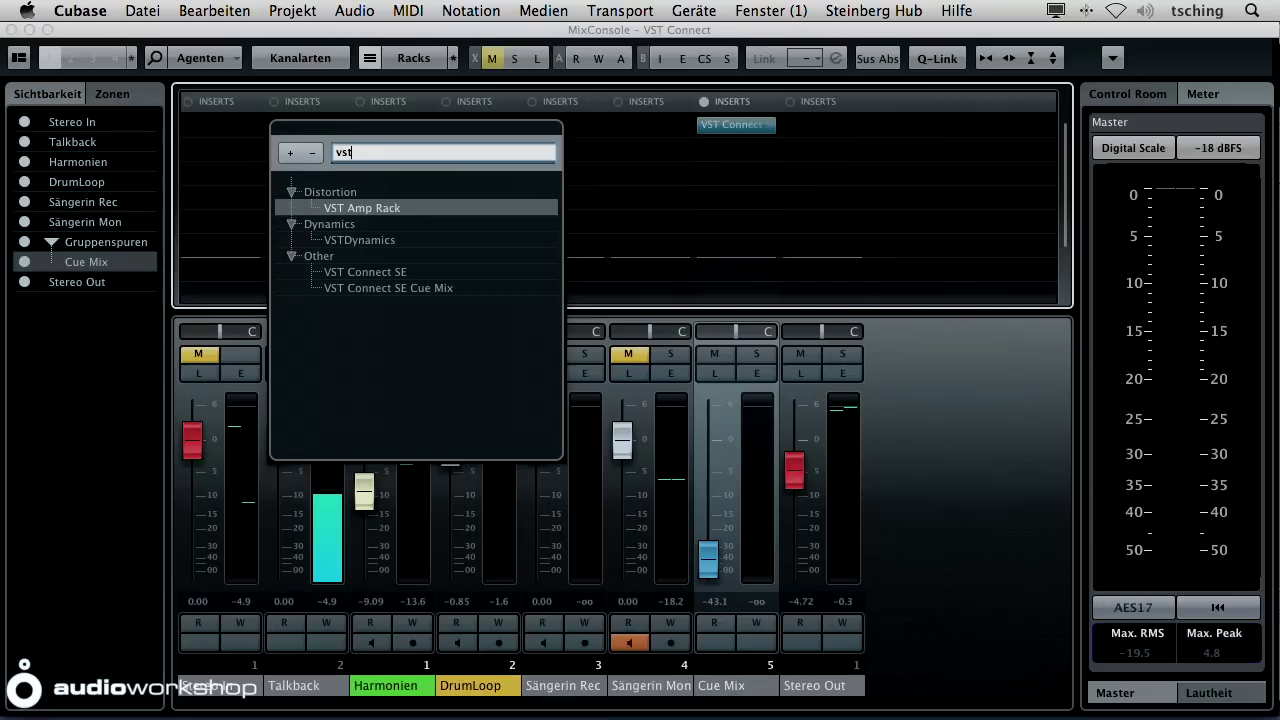
left_click(365, 273)
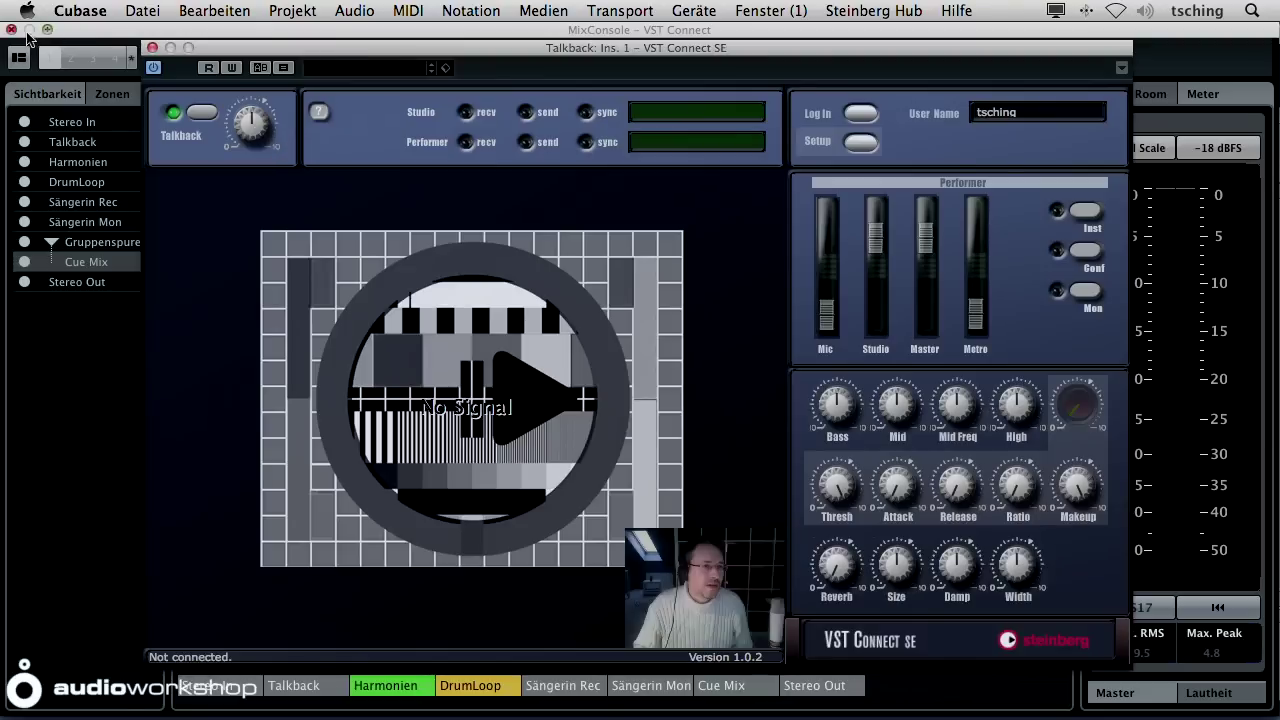
left_click(11, 29)
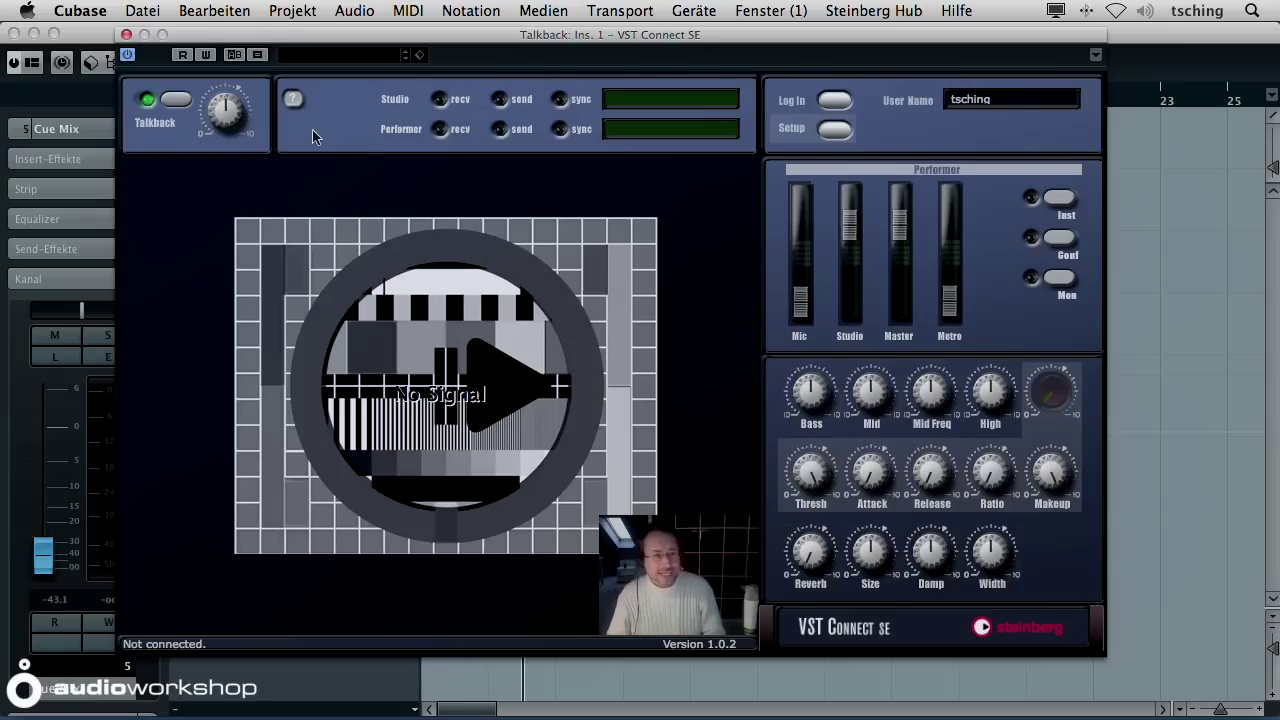
Try the talkback level control in VST Connect SE and toggle talkback off and on
left_click_drag(222, 145, 226, 108)
left_click(176, 101)
left_click(176, 101)
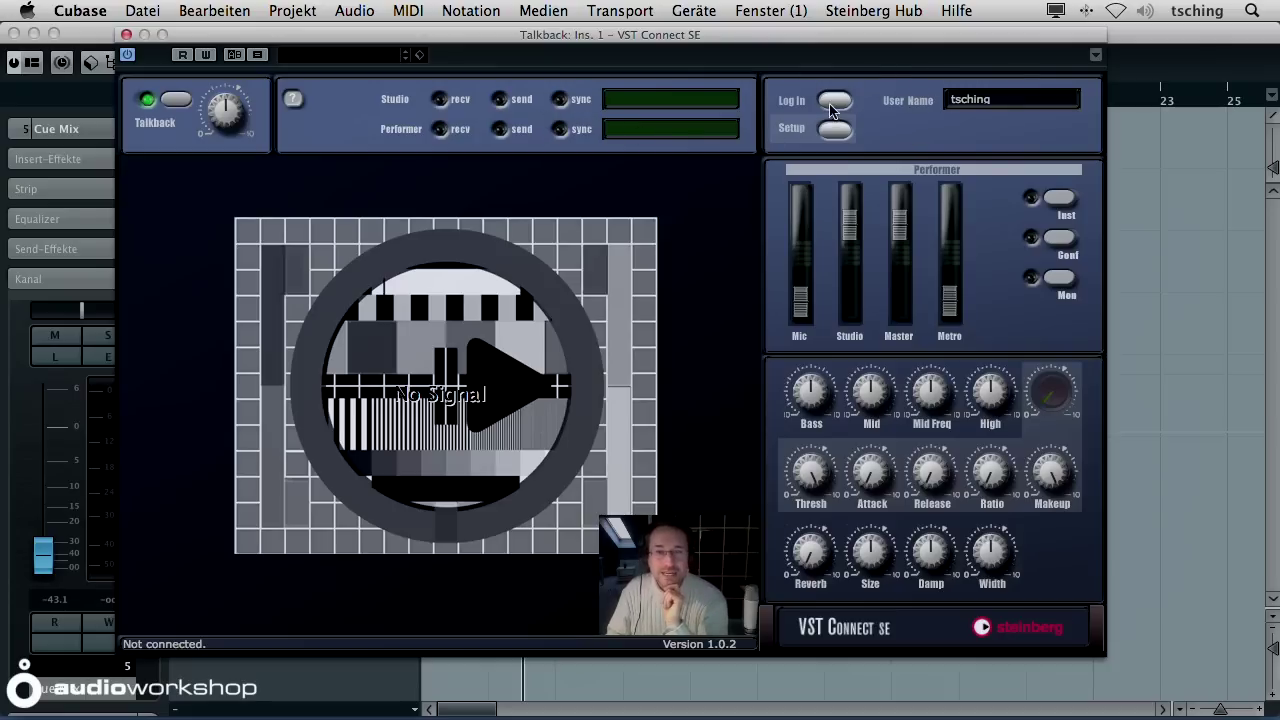
Highlight the entered user name in VST Connect SE and show the studio setup options
left_click(1002, 101)
double_click(1002, 101)
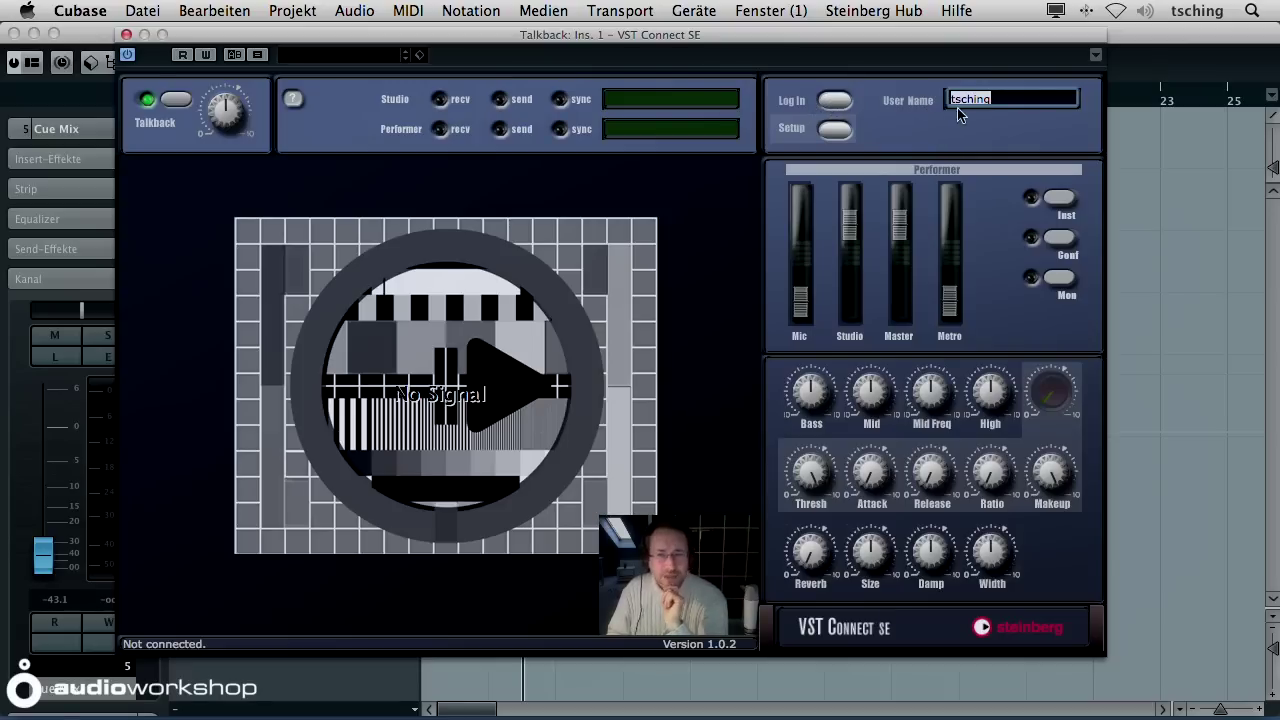
left_click(834, 130)
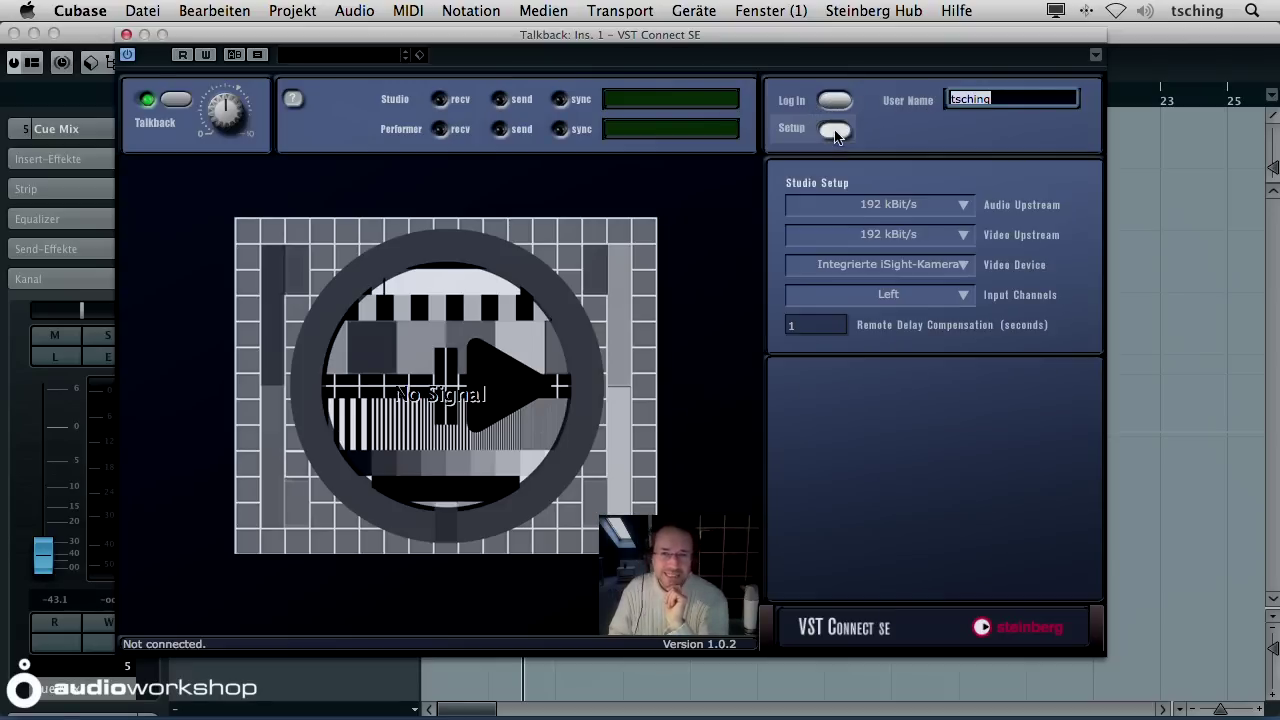
Review the audio and video upstream rates and the remote delay compensation field, and return to the performer controls
left_click(932, 207)
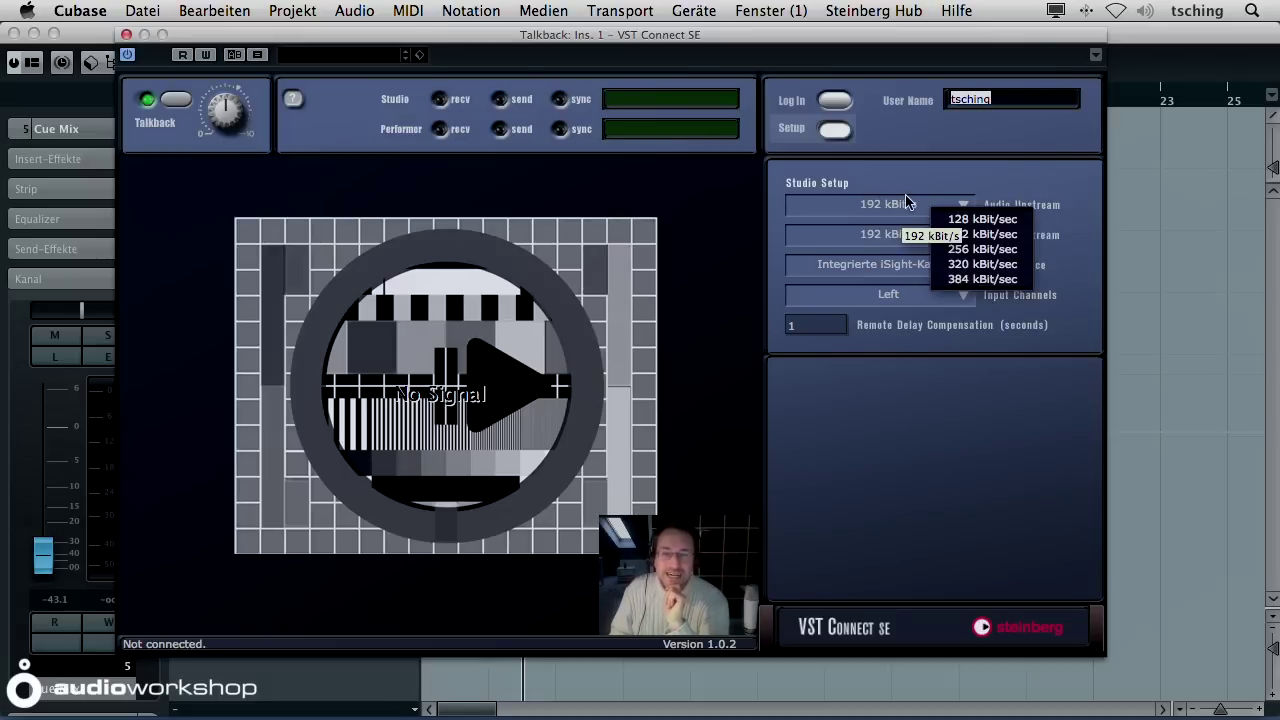
left_click(917, 190)
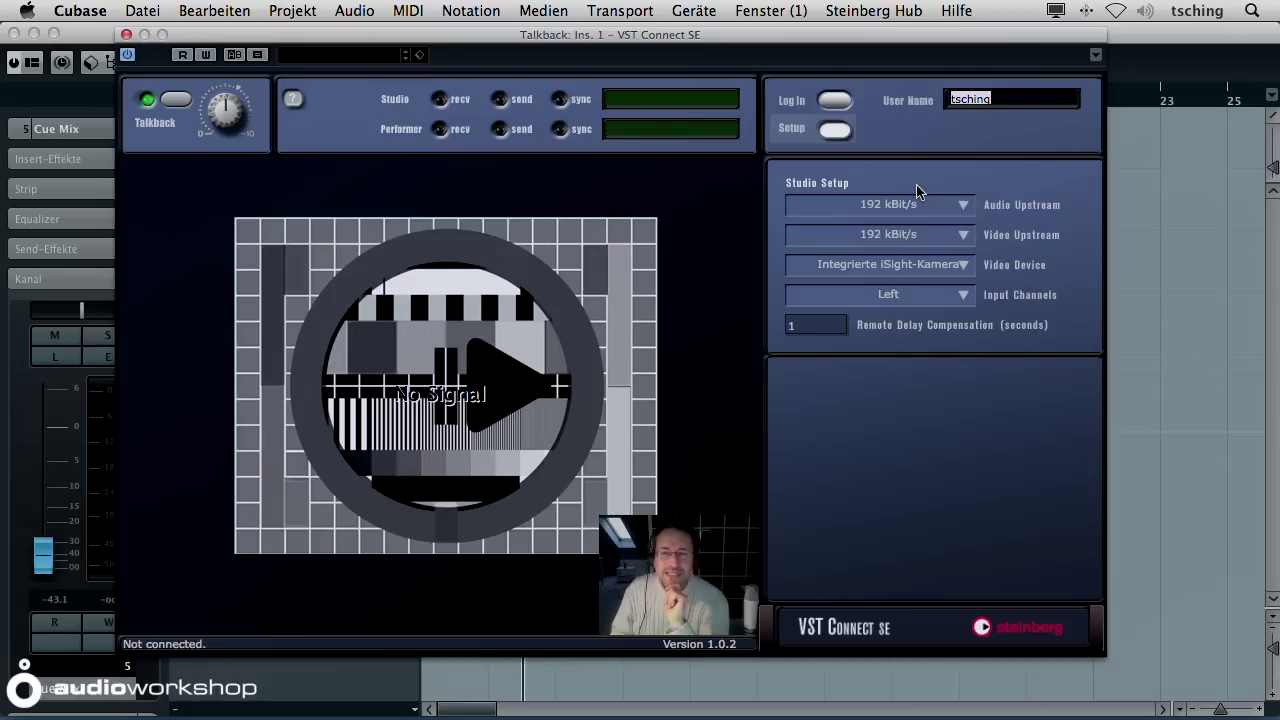
left_click(915, 238)
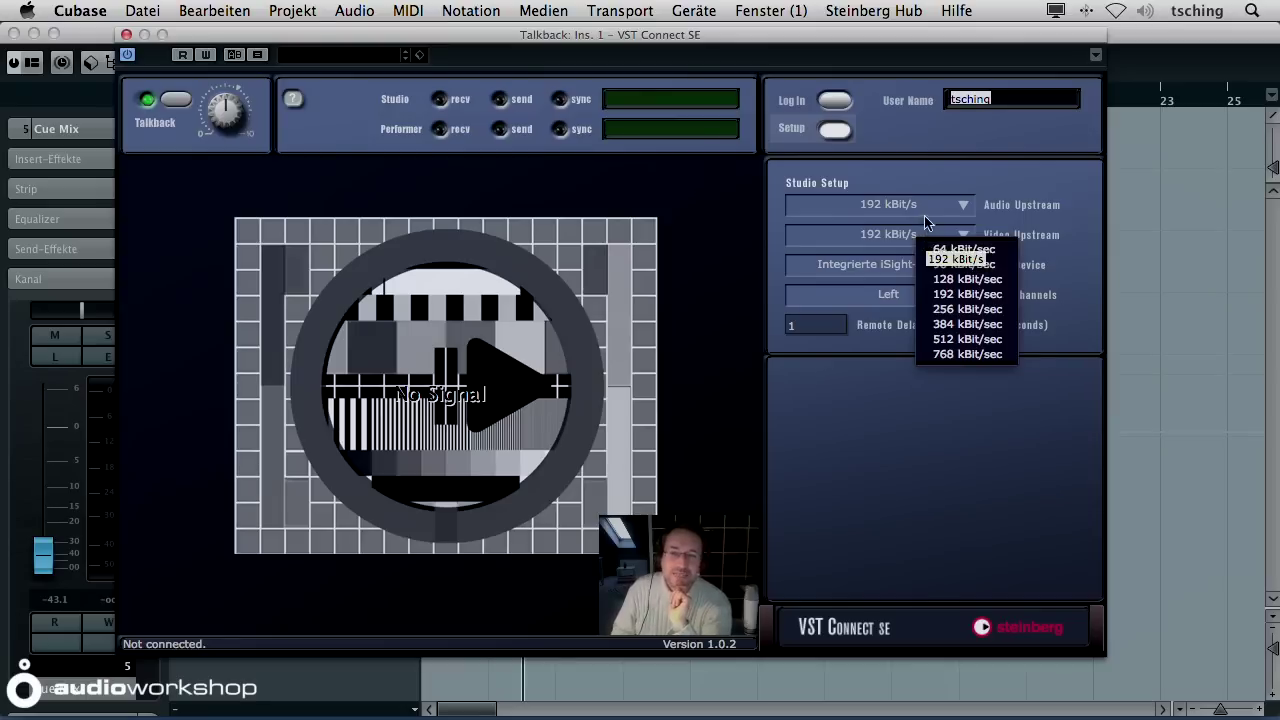
left_click(925, 168)
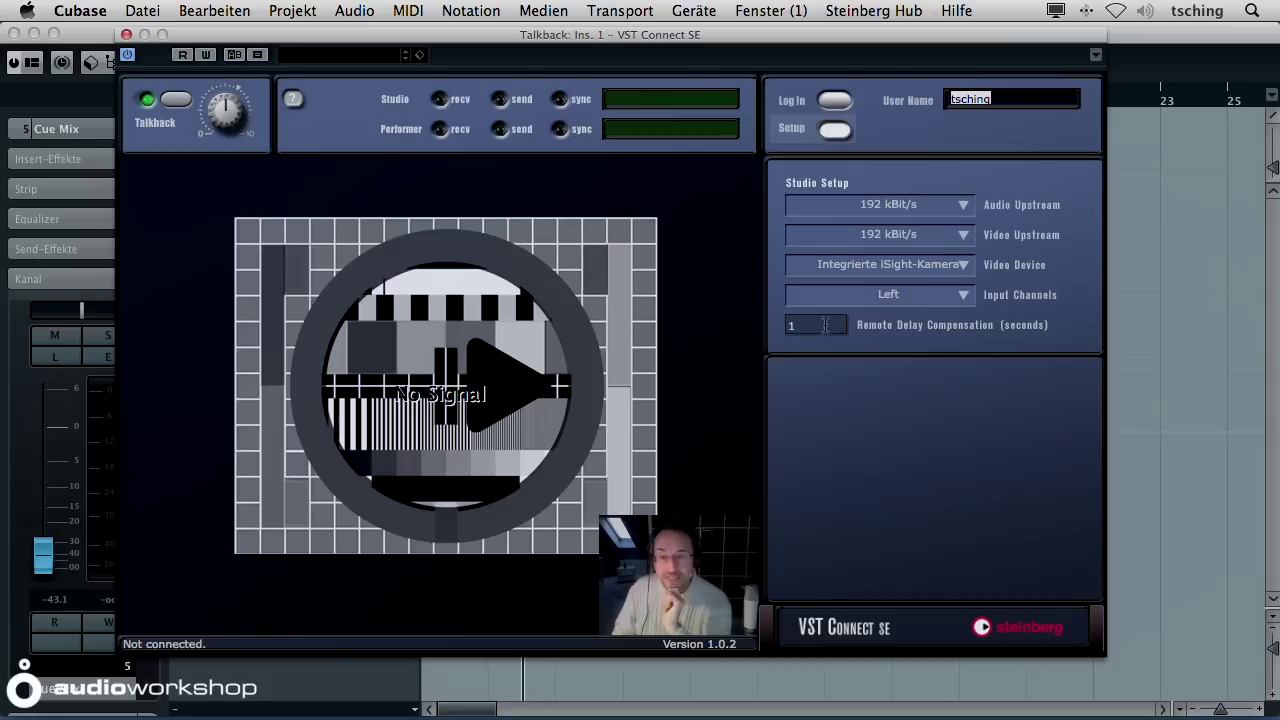
left_click(792, 324)
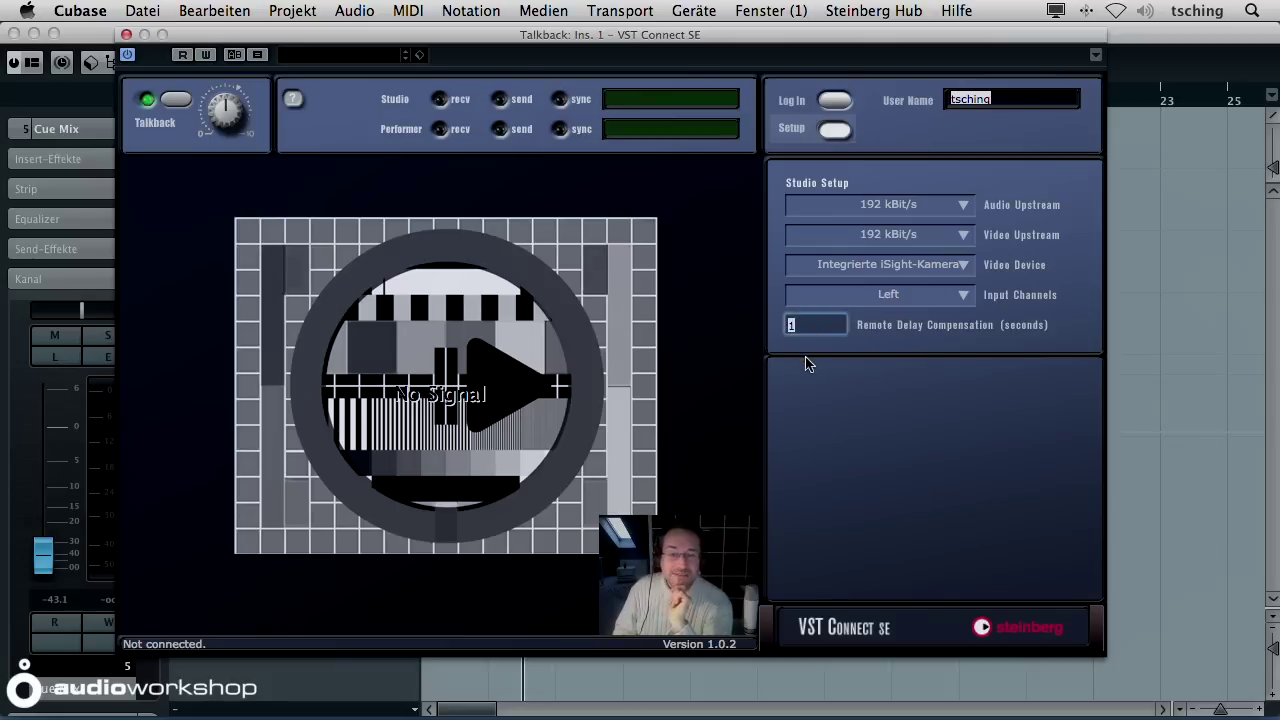
left_click(834, 129)
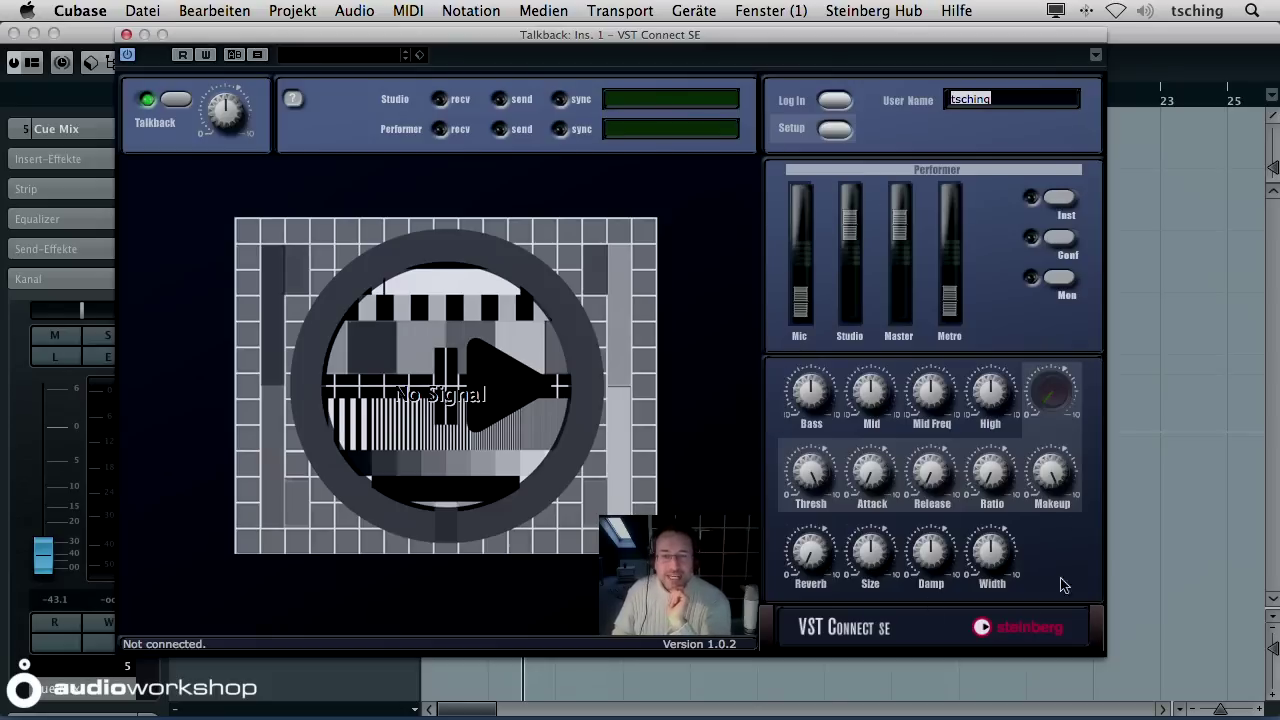
Lower the performer's Studio fader slightly, and shift the VST Connect SE window aside and back to check the project tracks
mouse_move(851, 255)
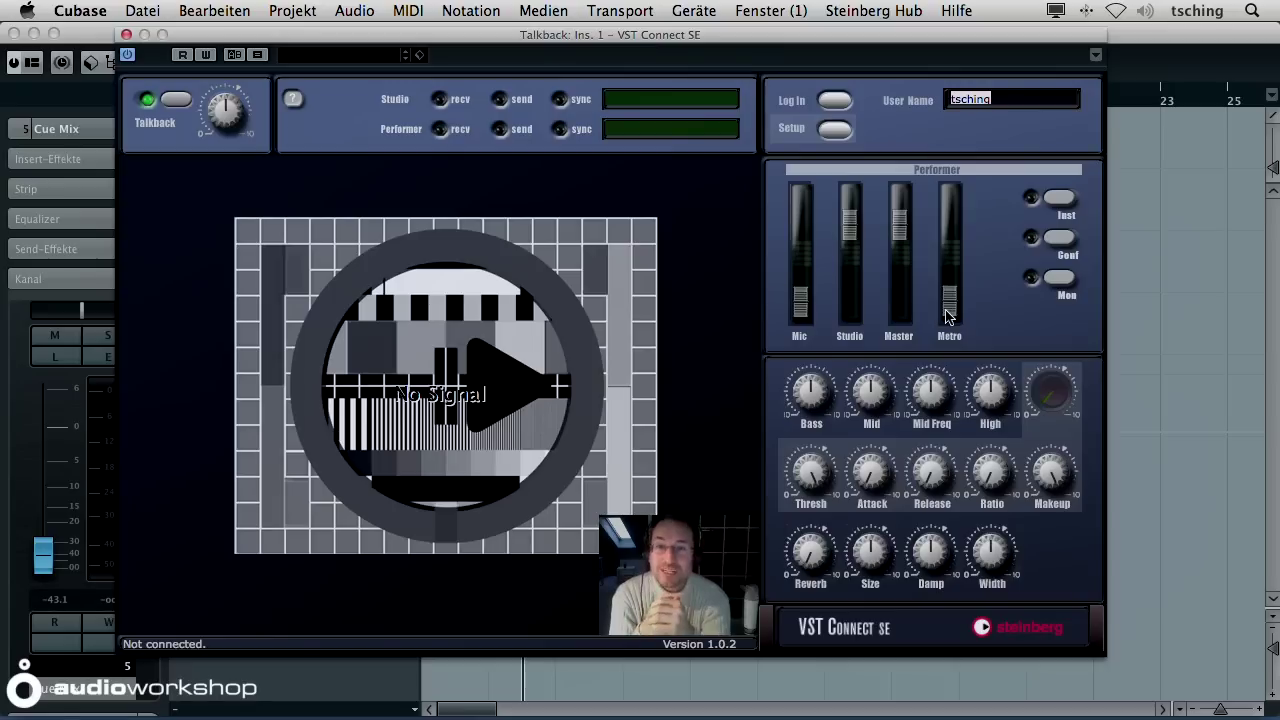
left_click_drag(800, 300, 806, 312)
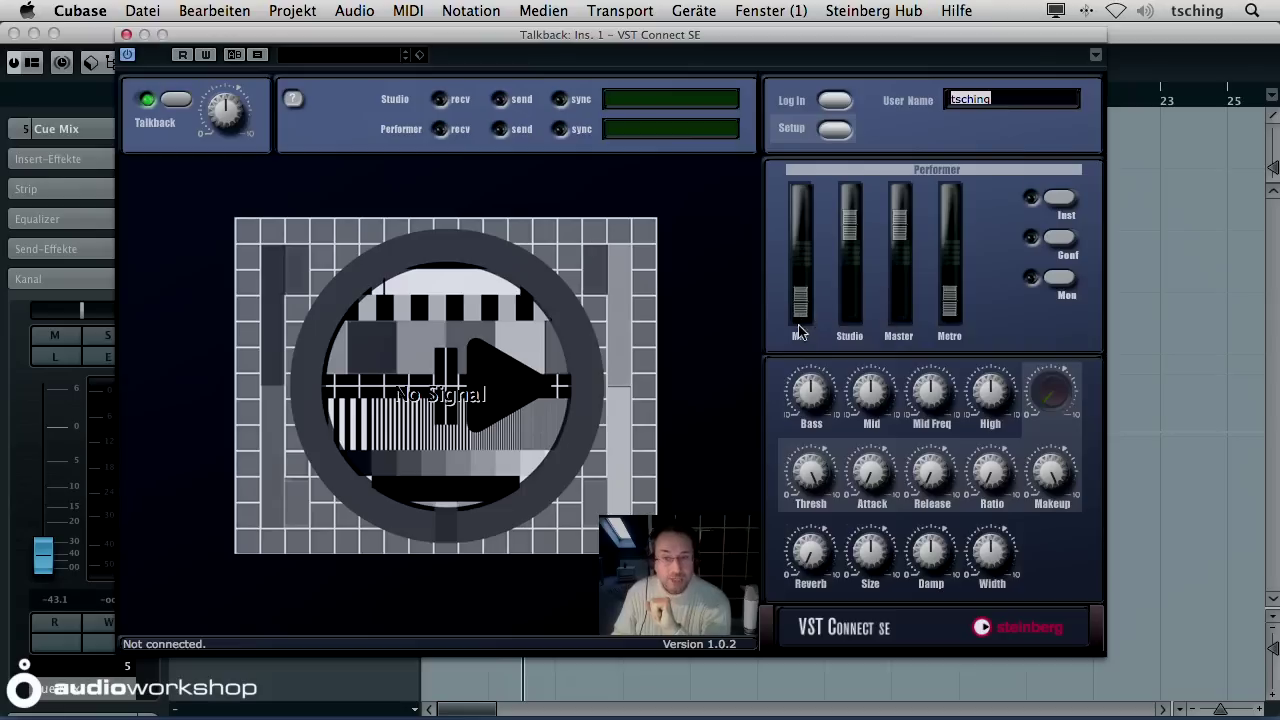
left_click_drag(856, 216, 848, 243)
mouse_move(860, 266)
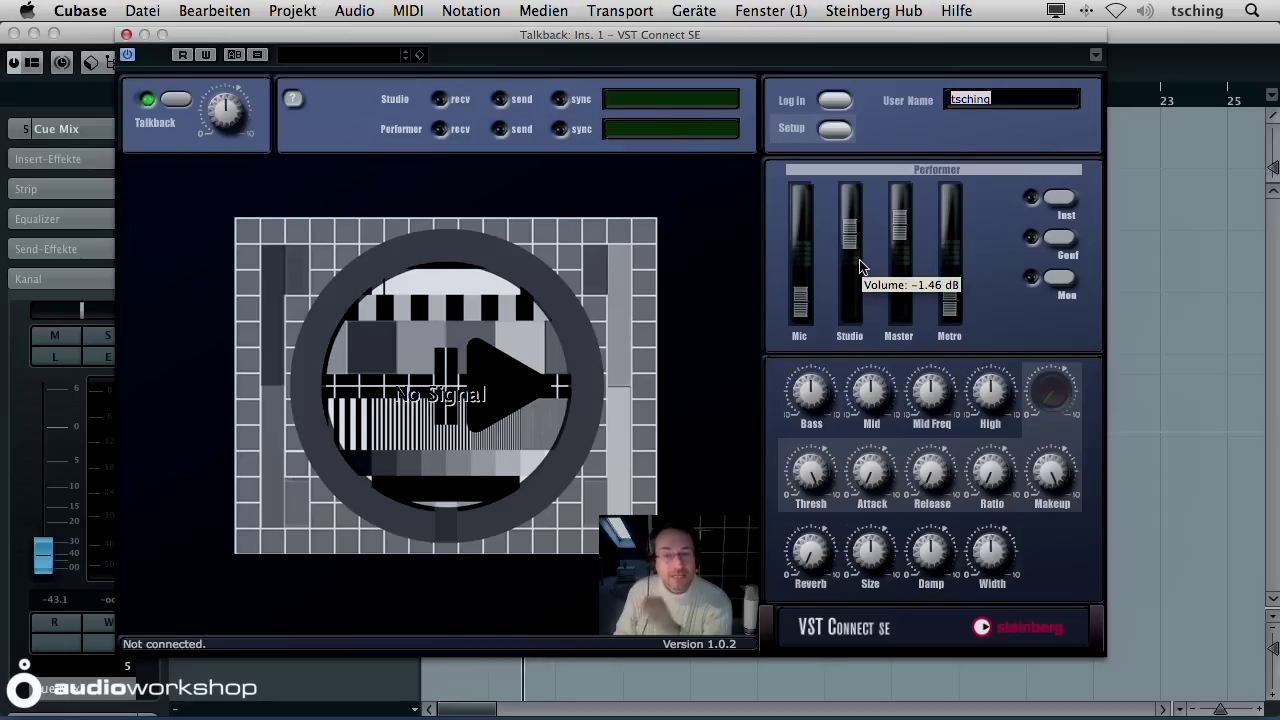
left_click_drag(495, 36, 912, 32)
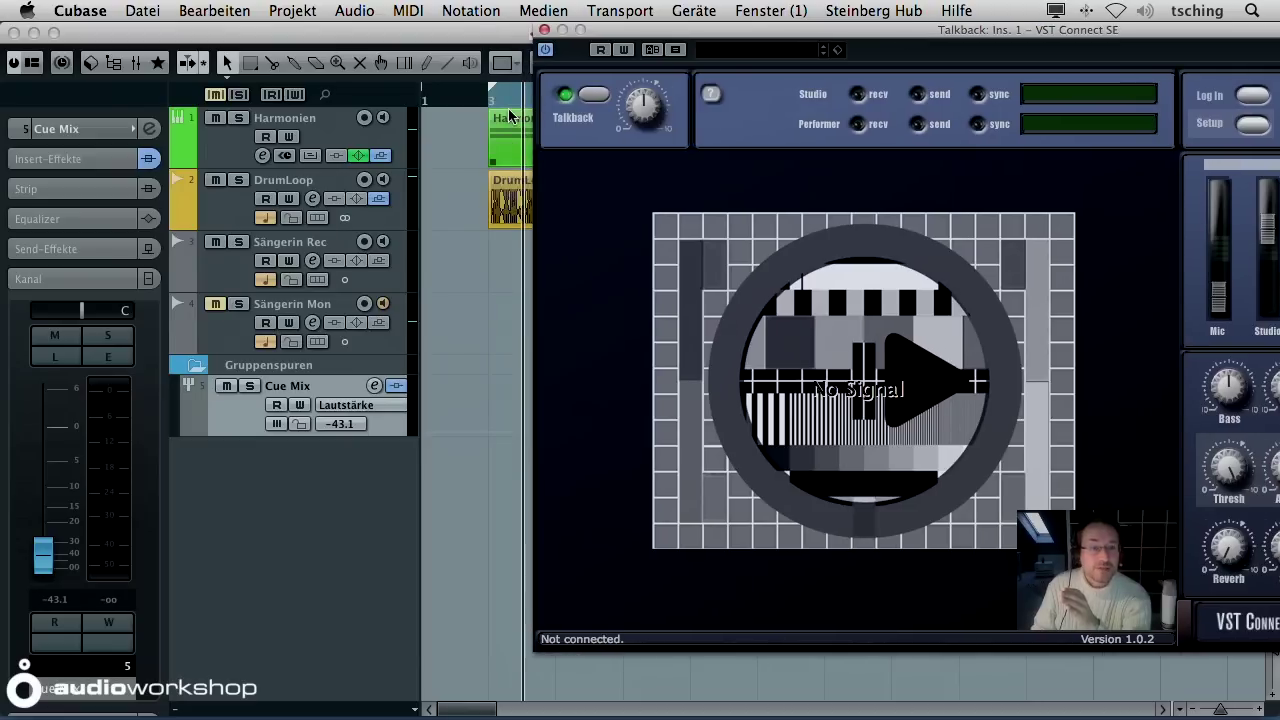
left_click_drag(735, 41, 345, 49)
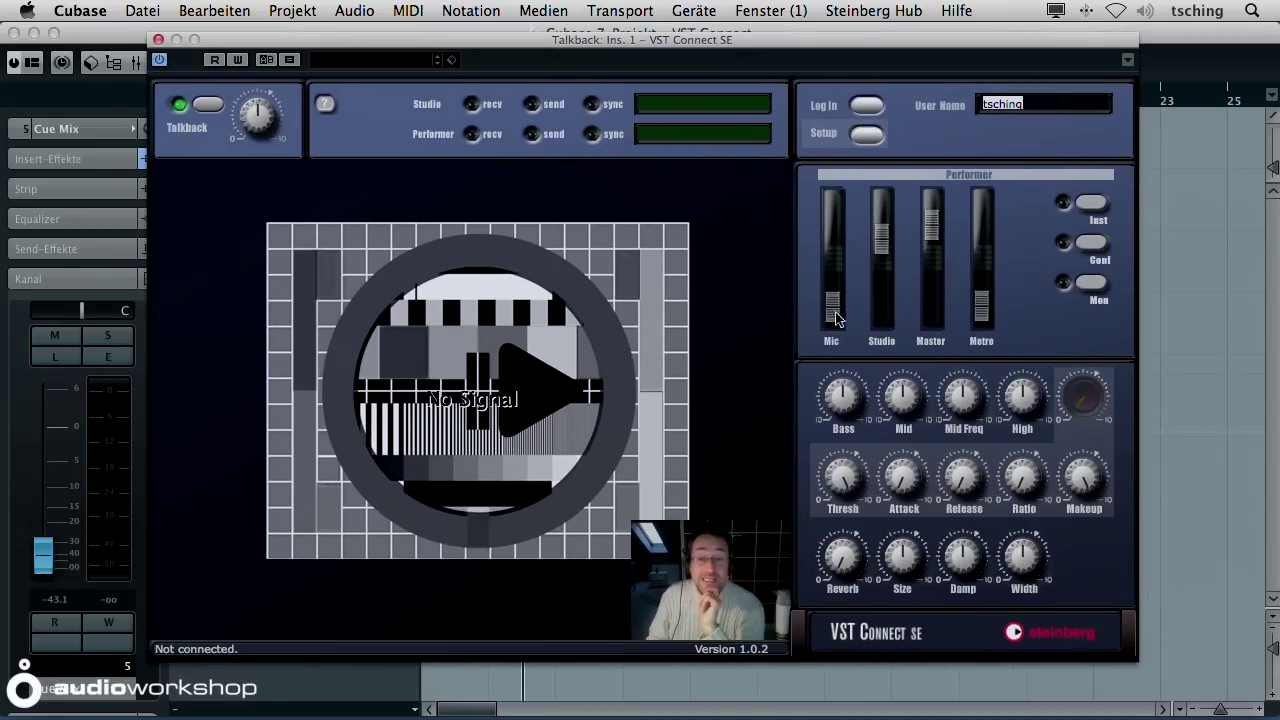
Try the performer's Mic fader, lower Master slightly, and pull both the Mic and Studio faders down to -inf dB
left_click_drag(832, 308, 832, 266)
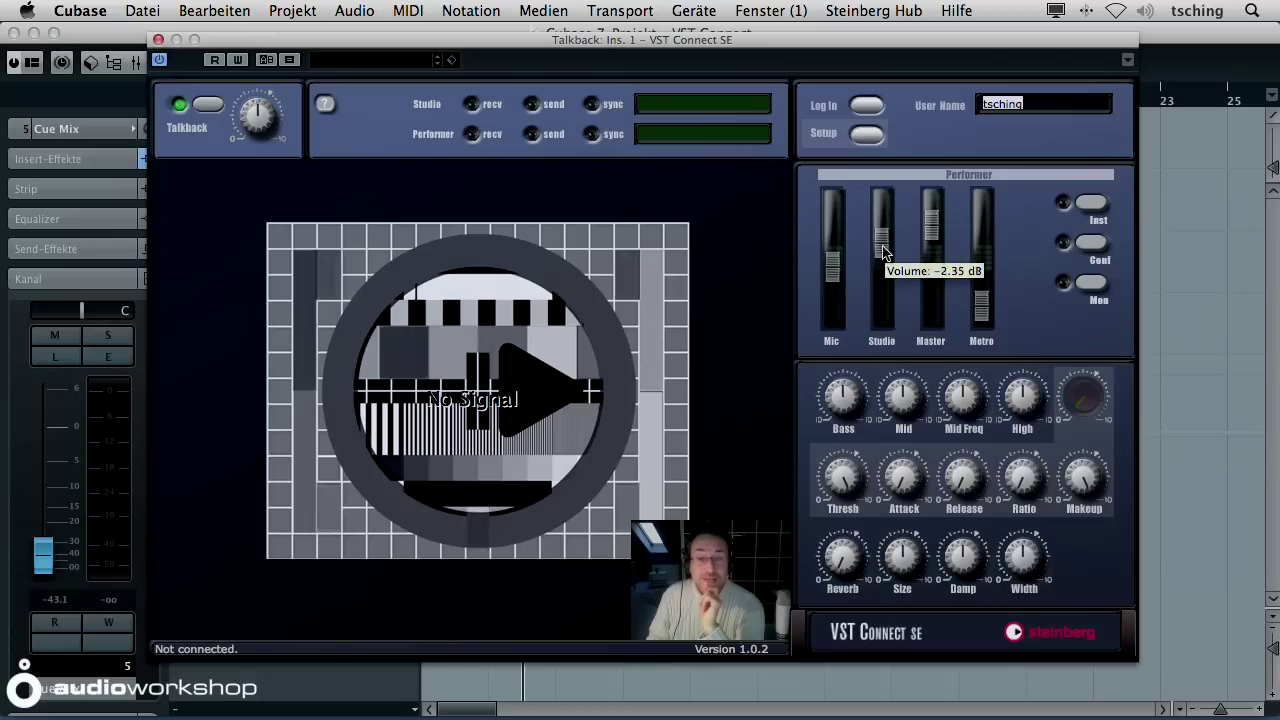
left_click_drag(928, 230, 881, 310)
left_click_drag(832, 262, 832, 308)
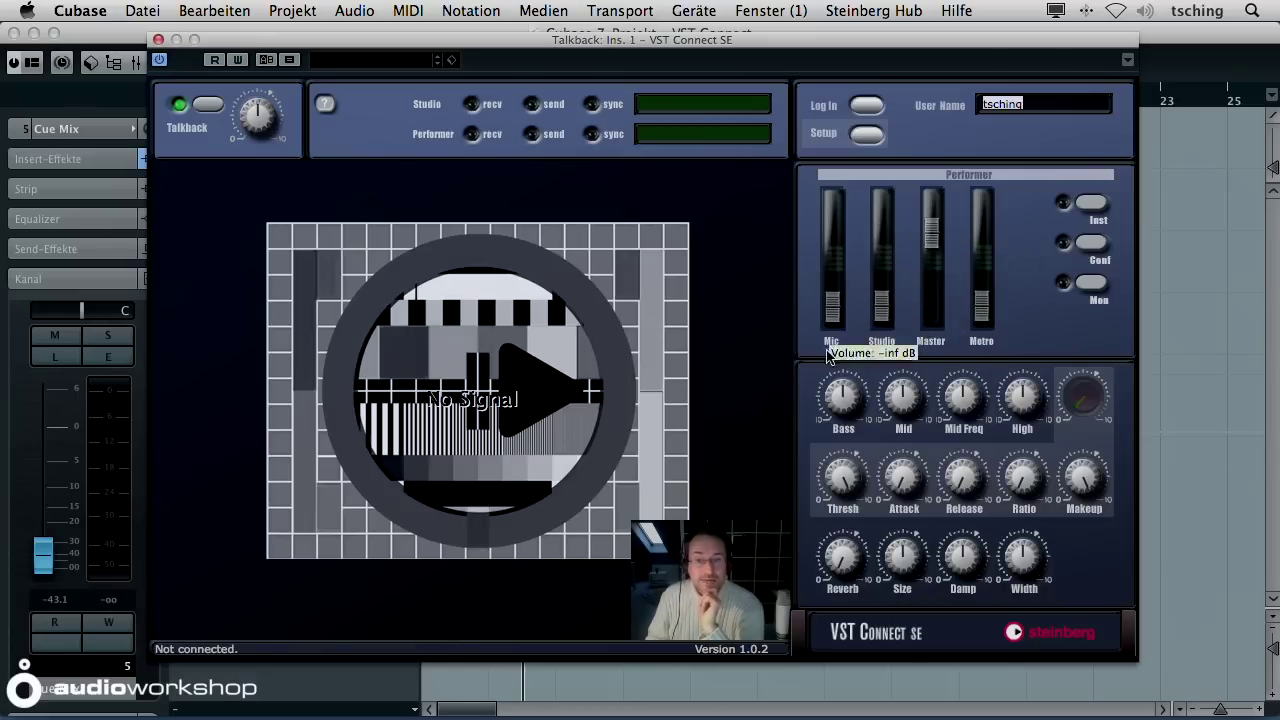
left_click_drag(982, 305, 986, 332)
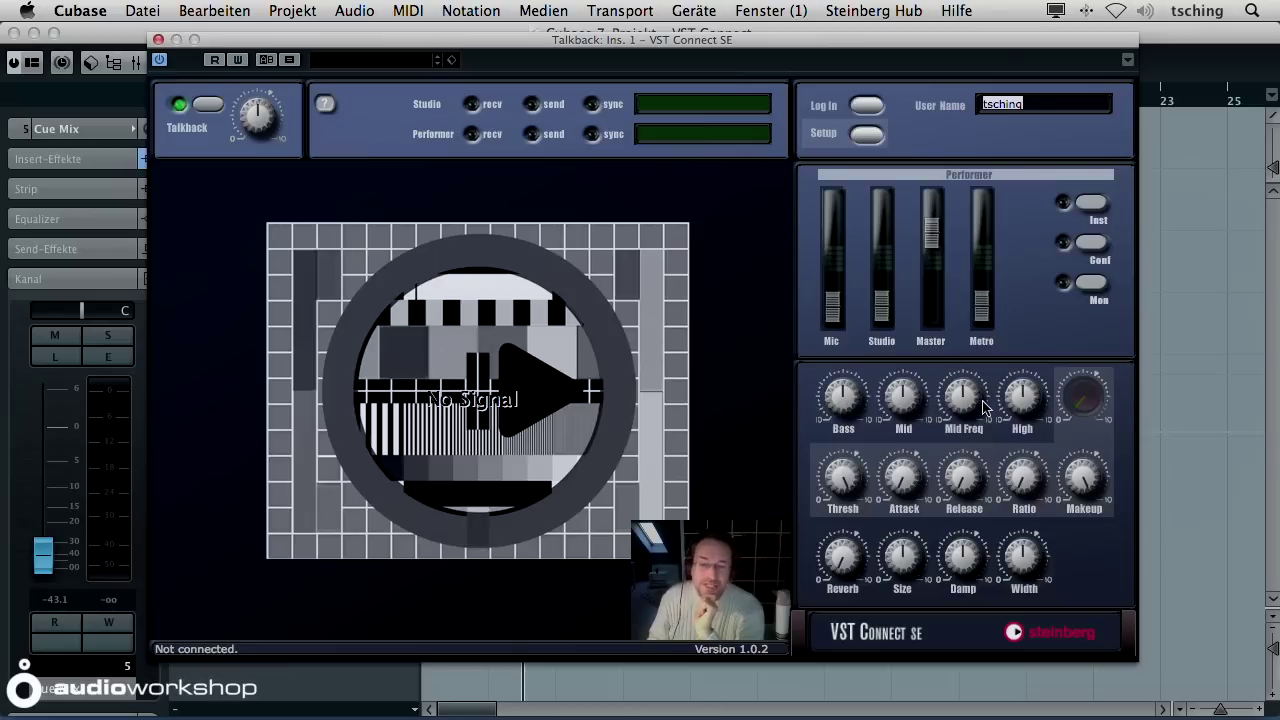
Try the performer's EQ, compressor and reverb controls, changing the Thresh, Reverb, Damp and Width knobs
left_click_drag(1029, 398, 1033, 347)
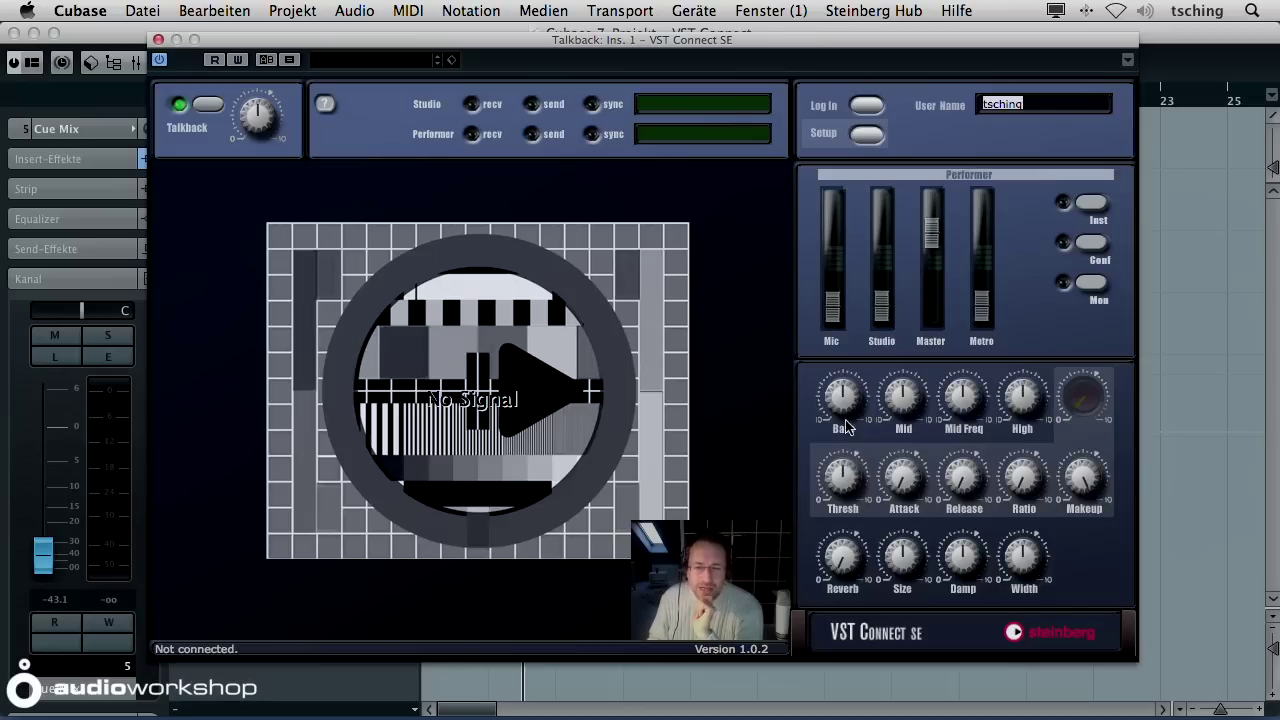
left_click_drag(1027, 479, 1033, 518)
left_click_drag(1094, 473, 1107, 537)
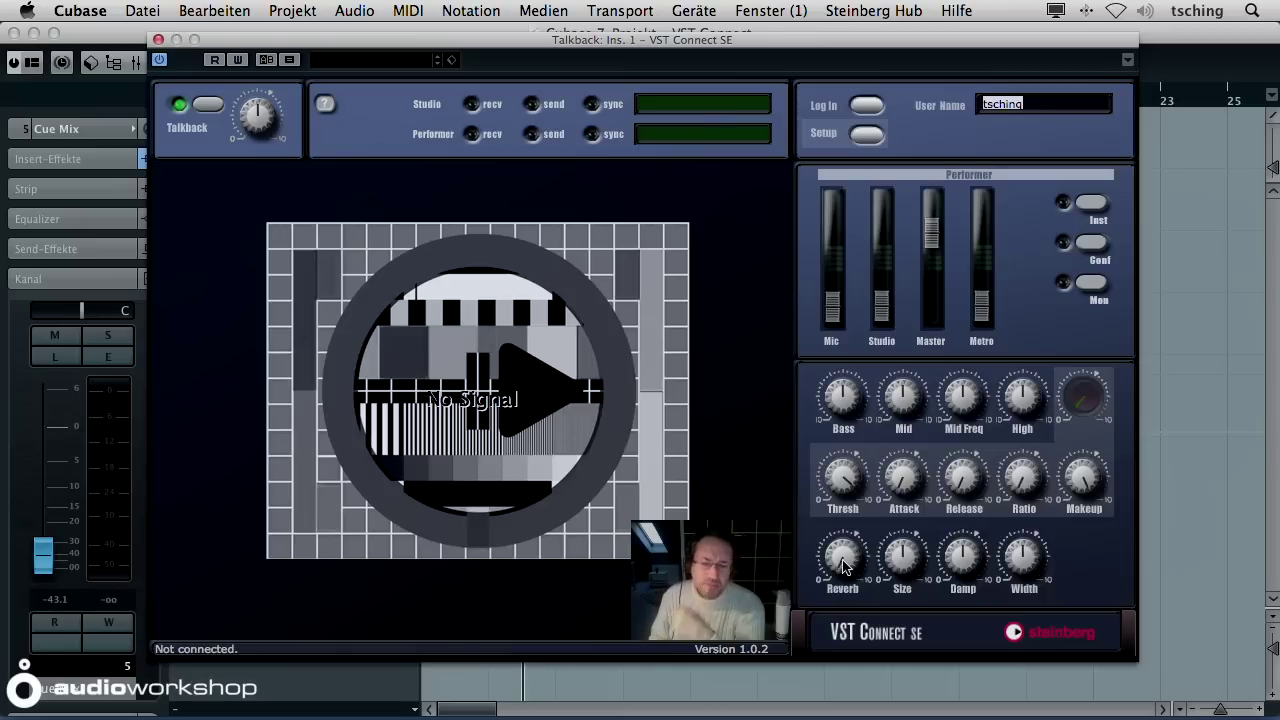
left_click_drag(843, 561, 830, 519)
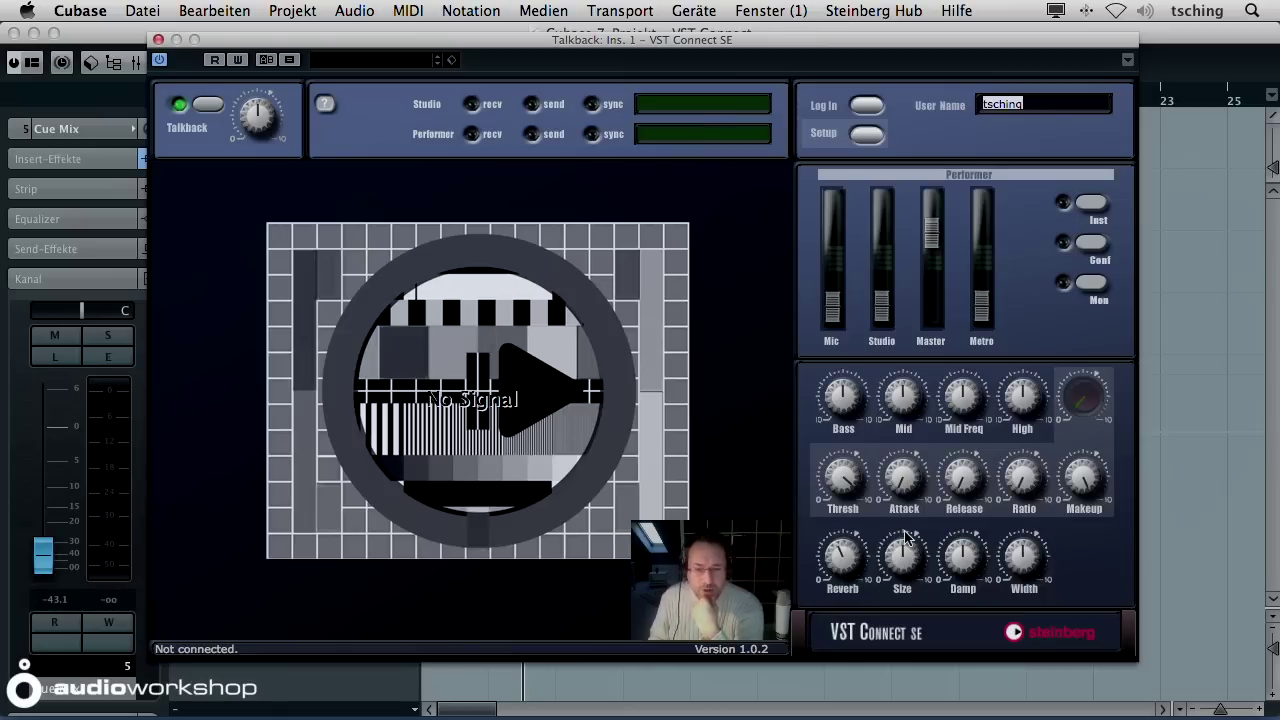
left_click_drag(991, 558, 953, 510)
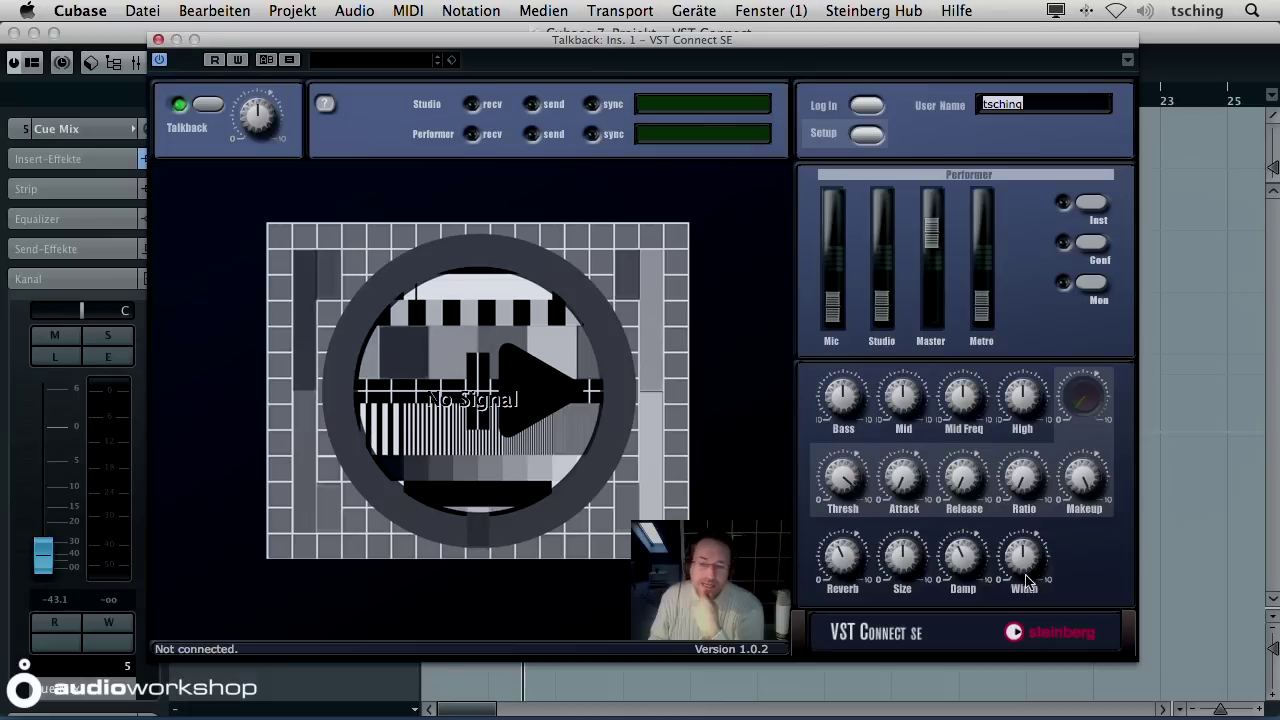
mouse_move(1020, 548)
left_mouse_down()
mouse_move(1050, 562)
mouse_move(1025, 528)
left_mouse_up()
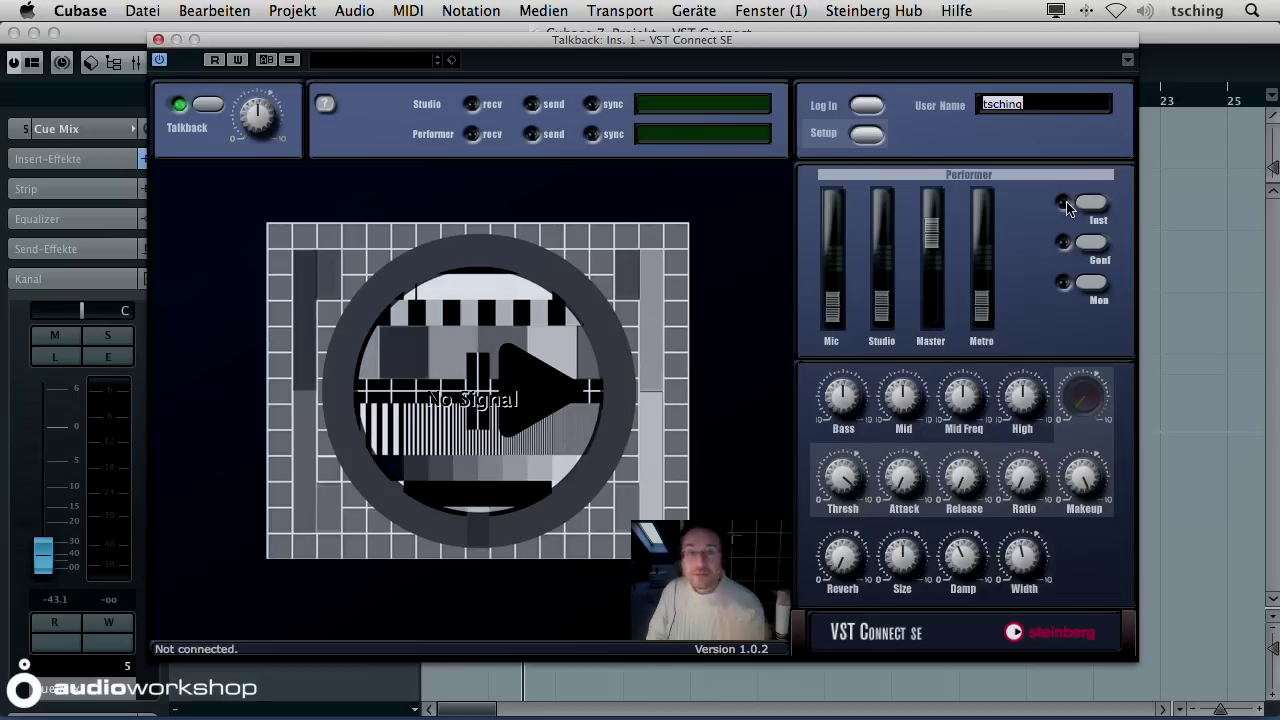
Enable the performer's instrument channel, and view the performer's device configuration before returning to the effects view
left_click(1096, 205)
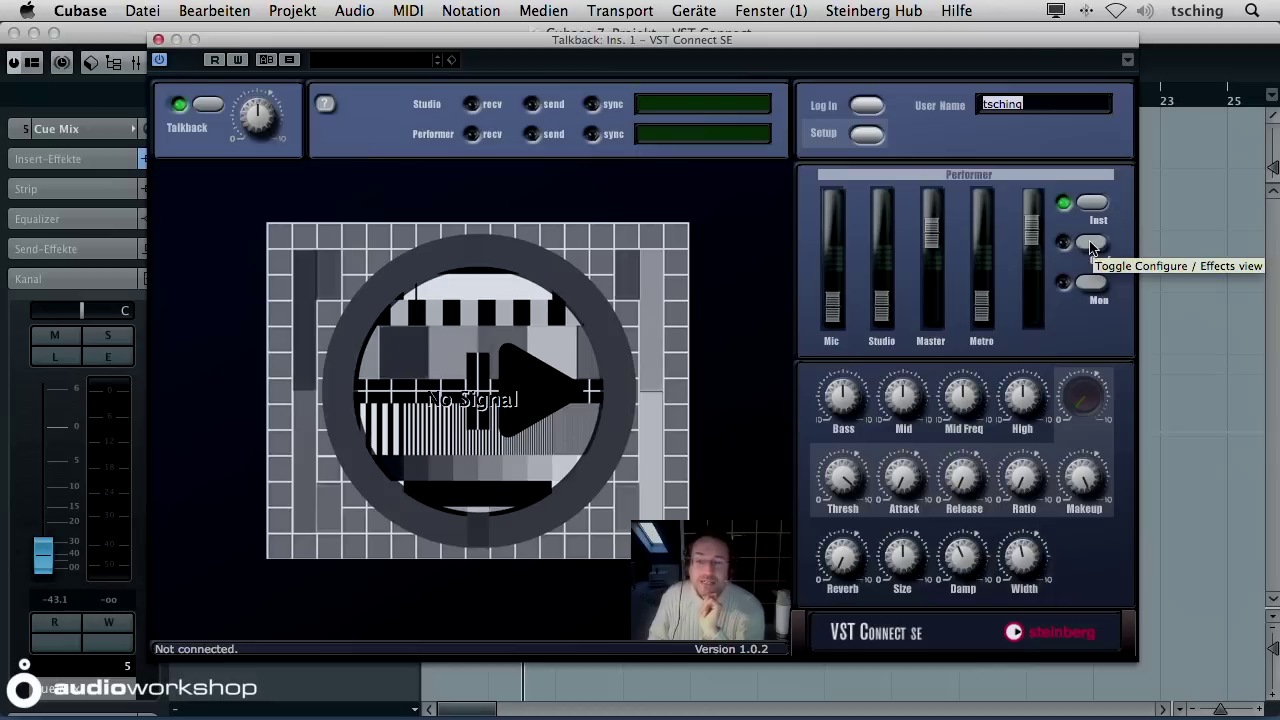
left_click(1091, 246)
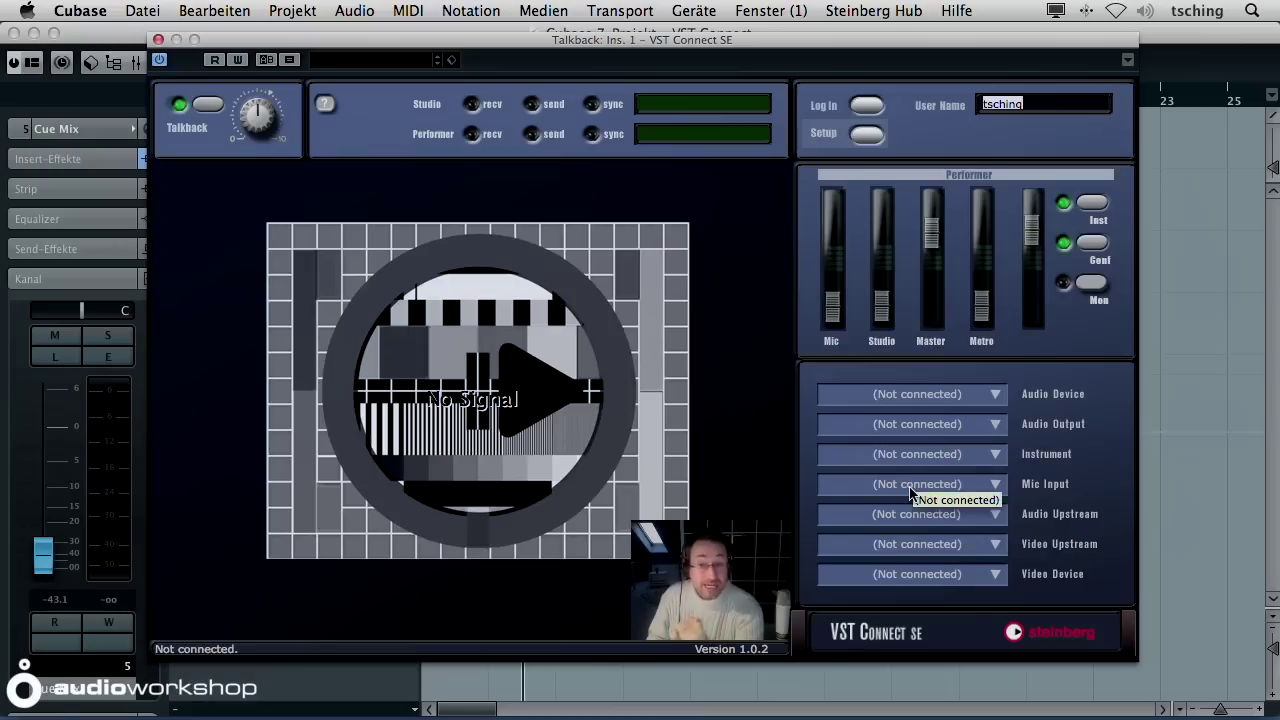
left_click(1091, 245)
left_click(1095, 286)
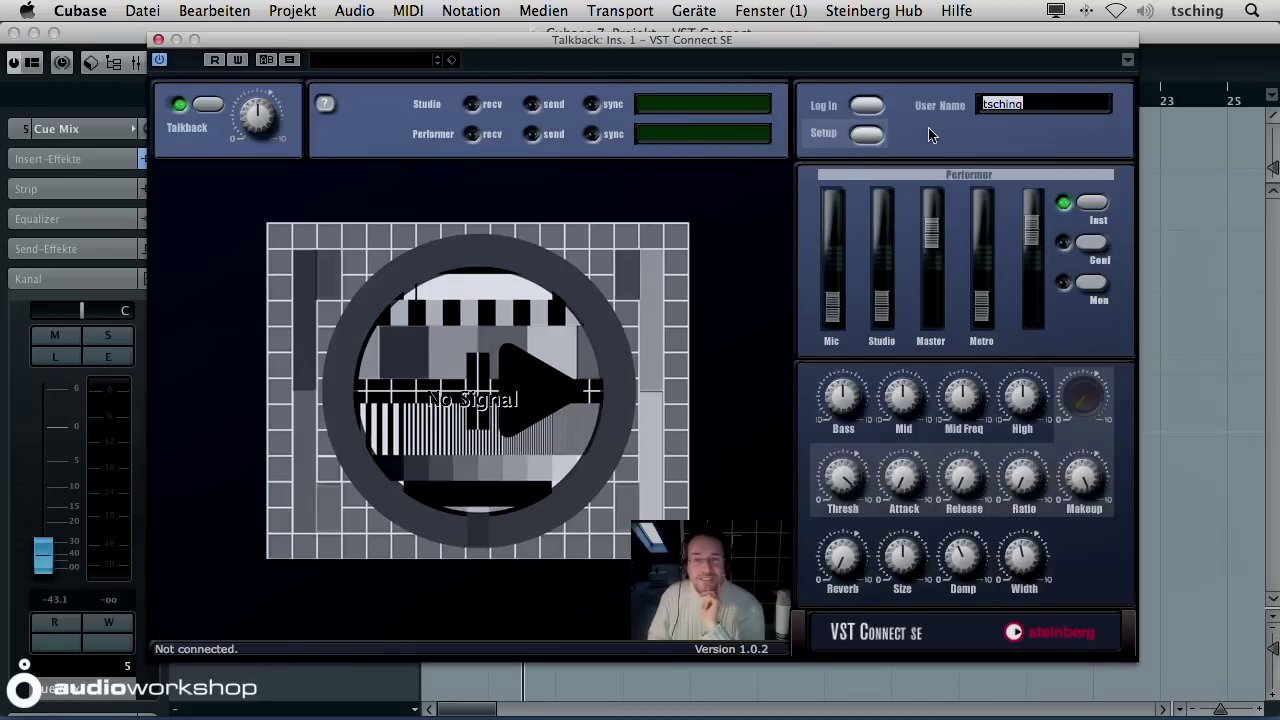
Log in to VST Connect SE to generate a session key, and show the performer-side image vstconnect.png in Preview
left_click(866, 107)
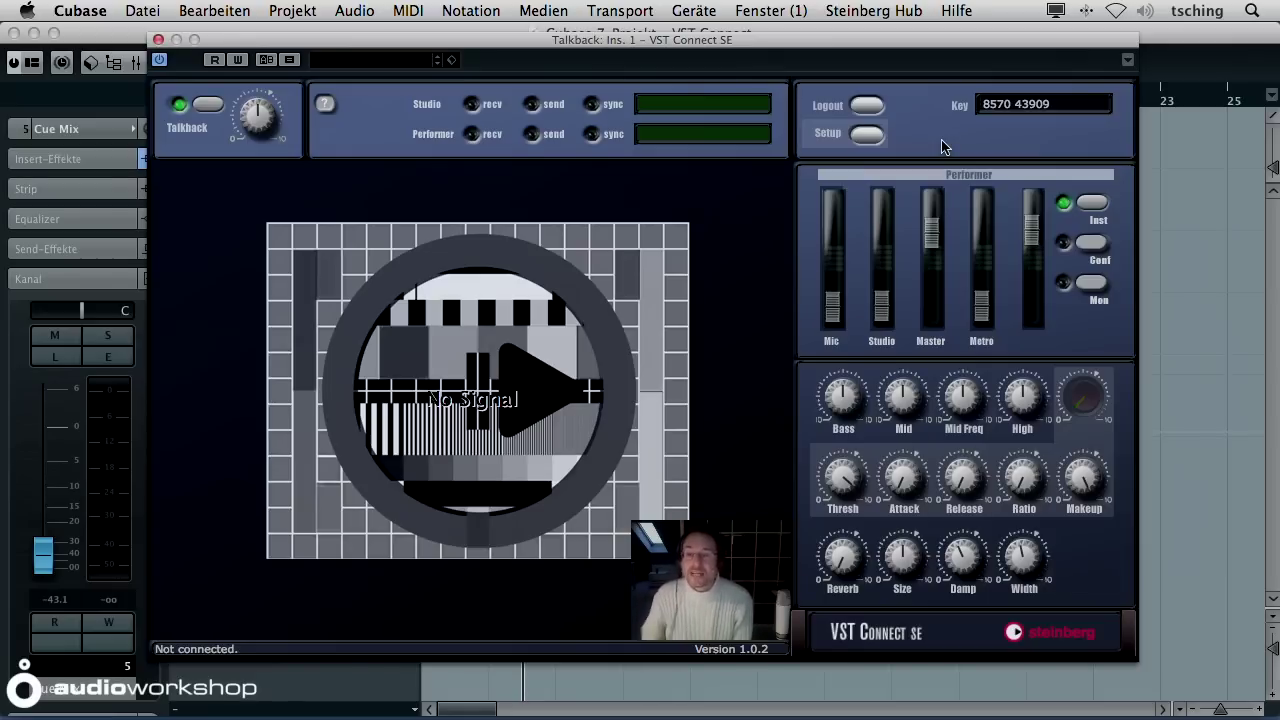
key("super+Tab")
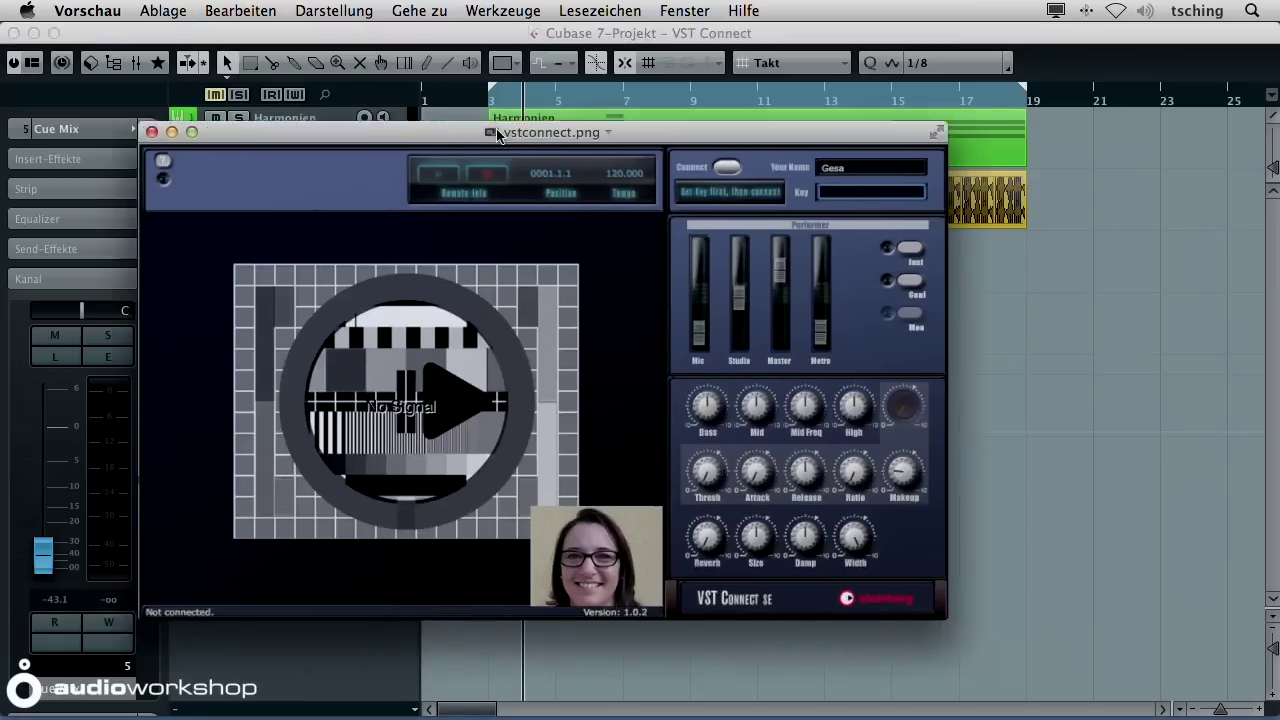
left_click_drag(500, 133, 484, 116)
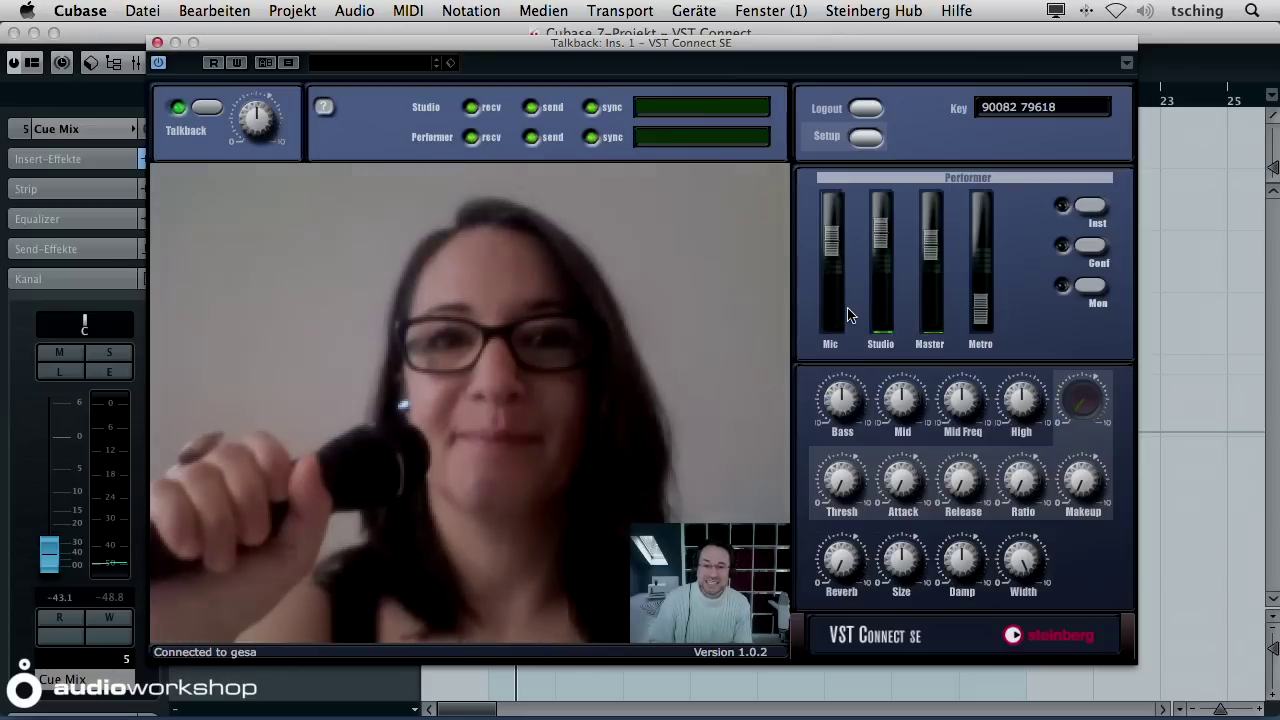
Uncover the track list and arm the Sängerin Rec track for recording
left_click_drag(343, 42, 617, 42)
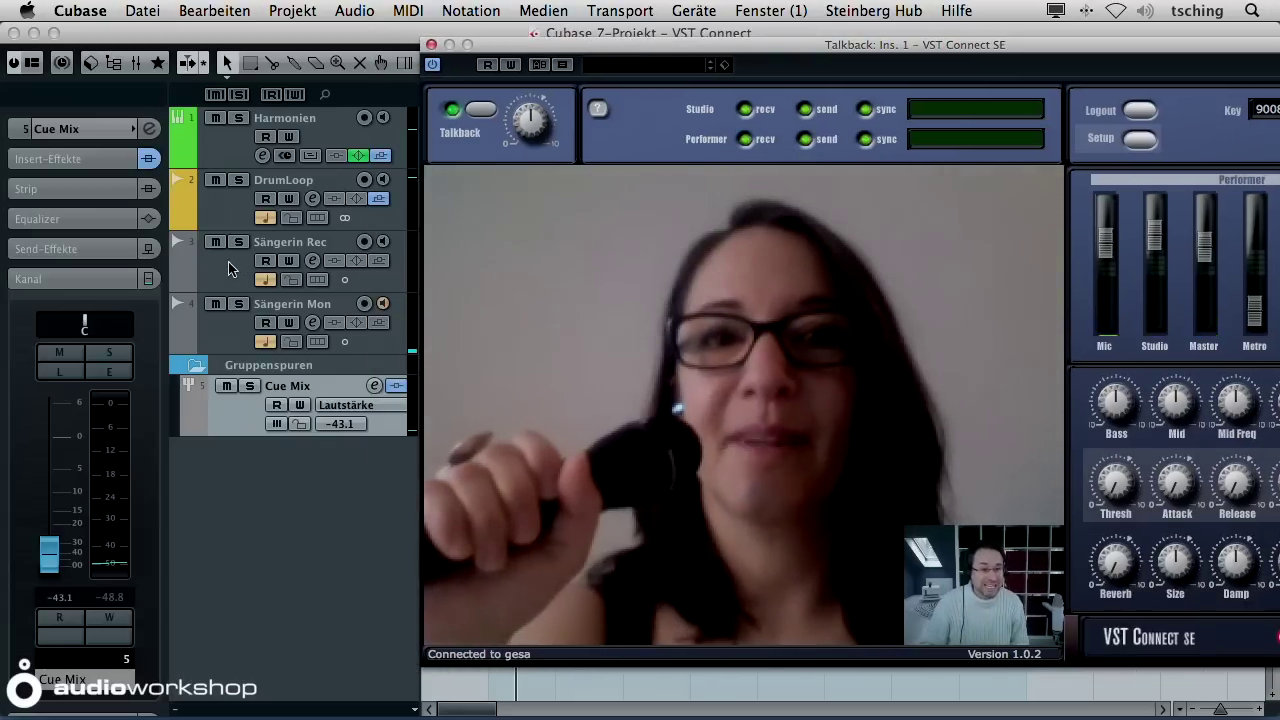
left_click(285, 252)
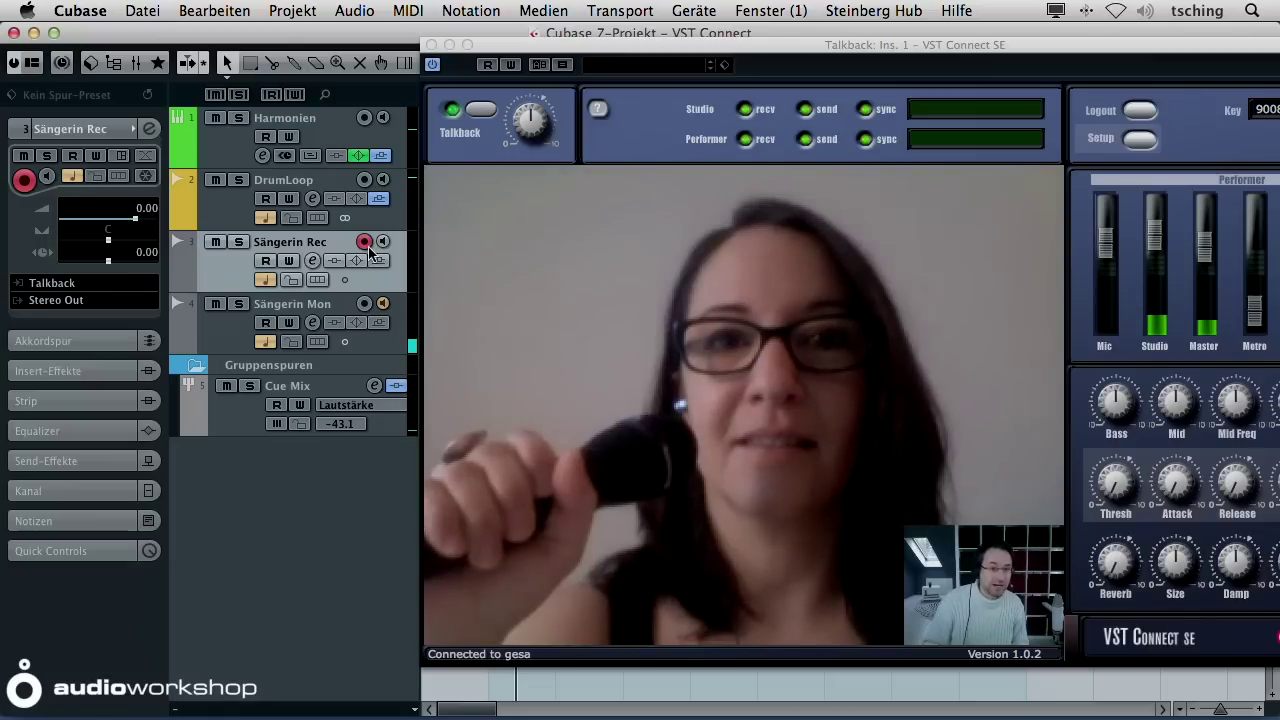
Bring the performer controls back into view and add a small amount of reverb for the connected performer
left_click_drag(540, 46, 310, 42)
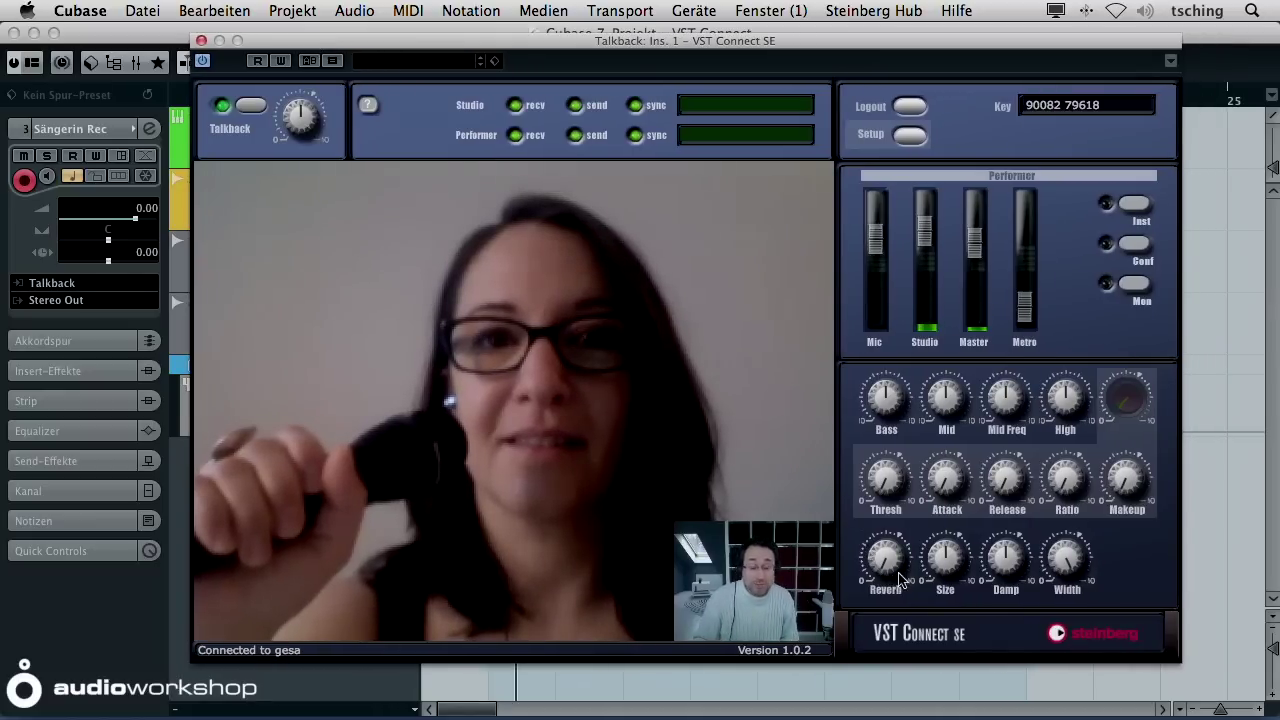
left_click_drag(882, 563, 884, 536)
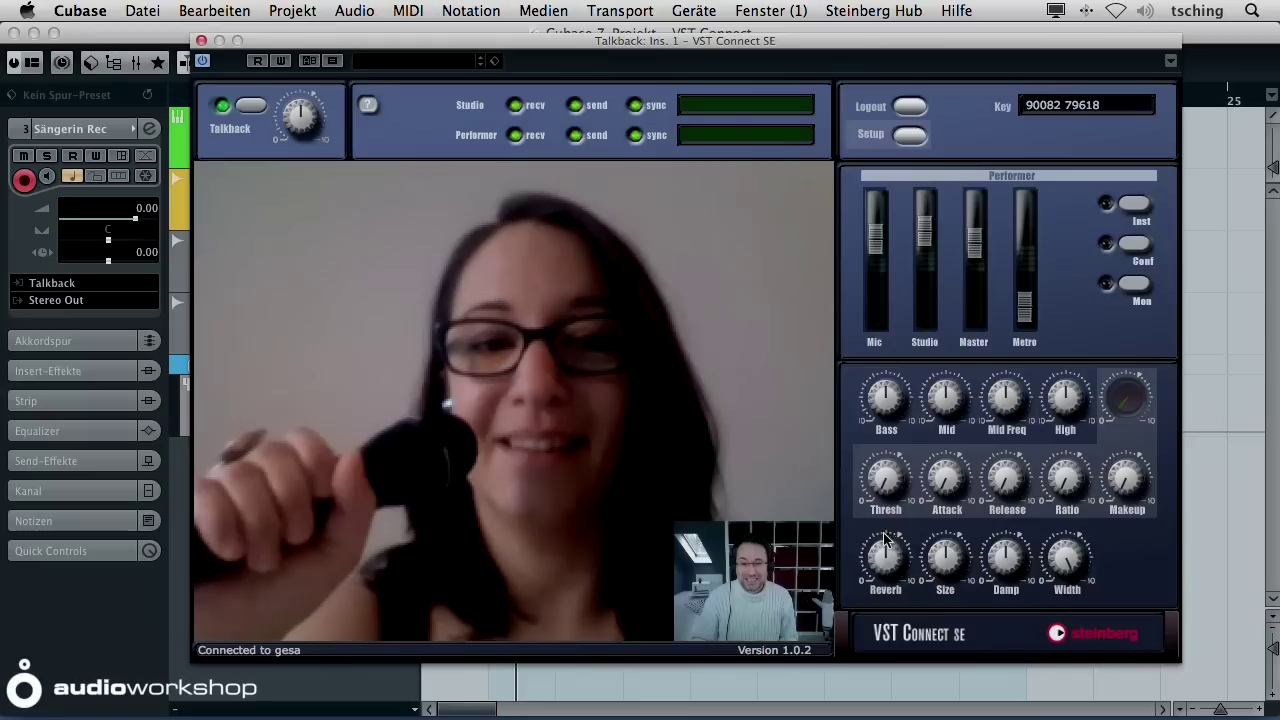
left_click_drag(885, 538, 859, 564)
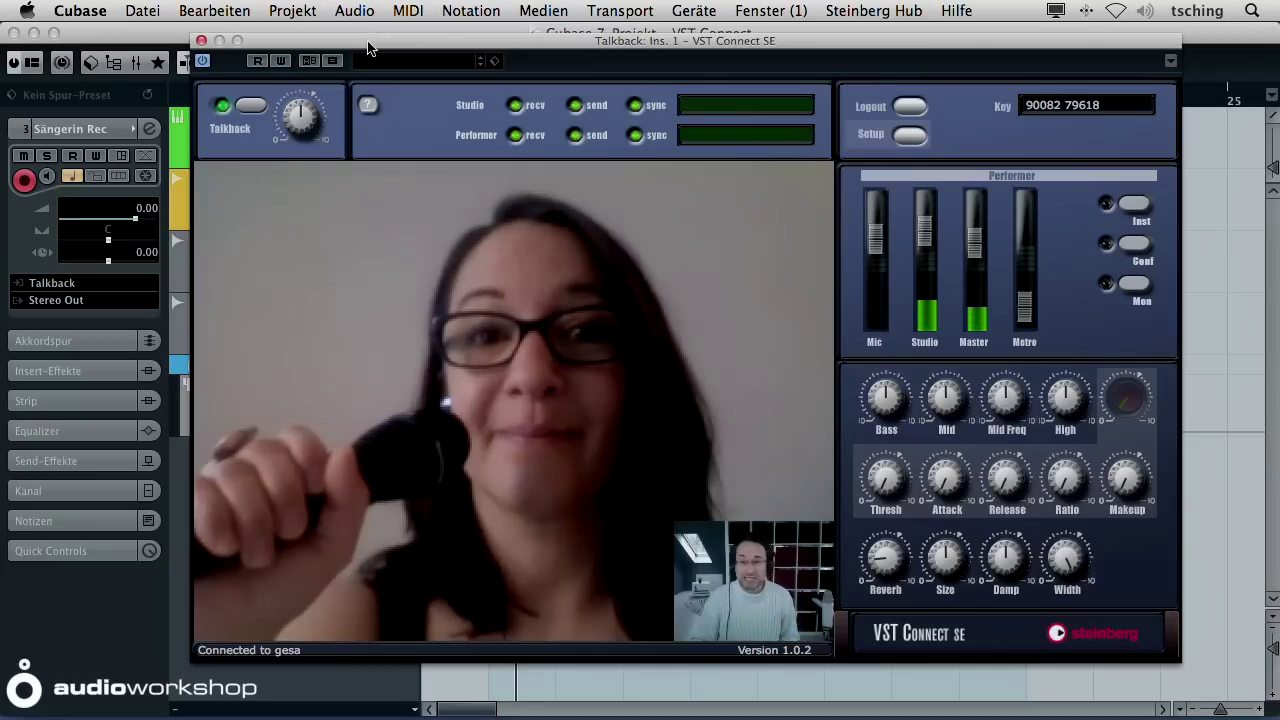
Place the project cursor at bar 3 and play the song briefly, moving the VST Connect SE window to watch the tracks
left_click_drag(347, 53, 858, 62)
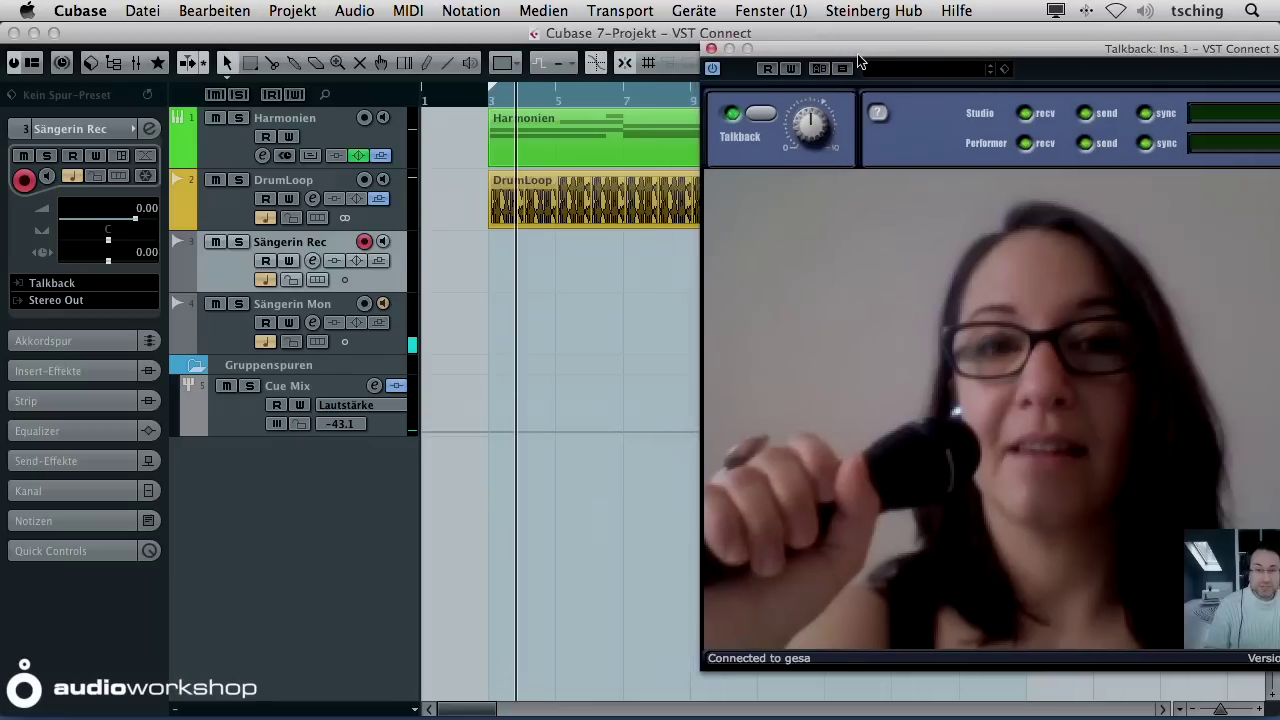
left_click(489, 100)
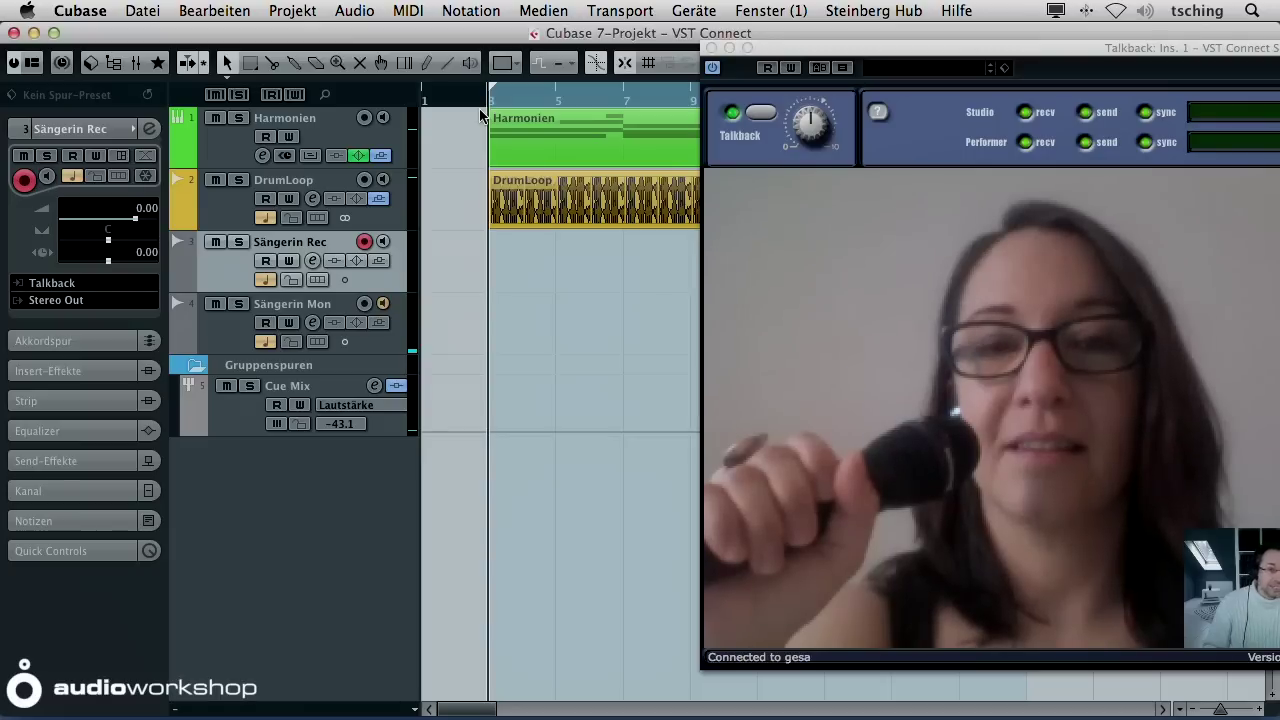
key("space")
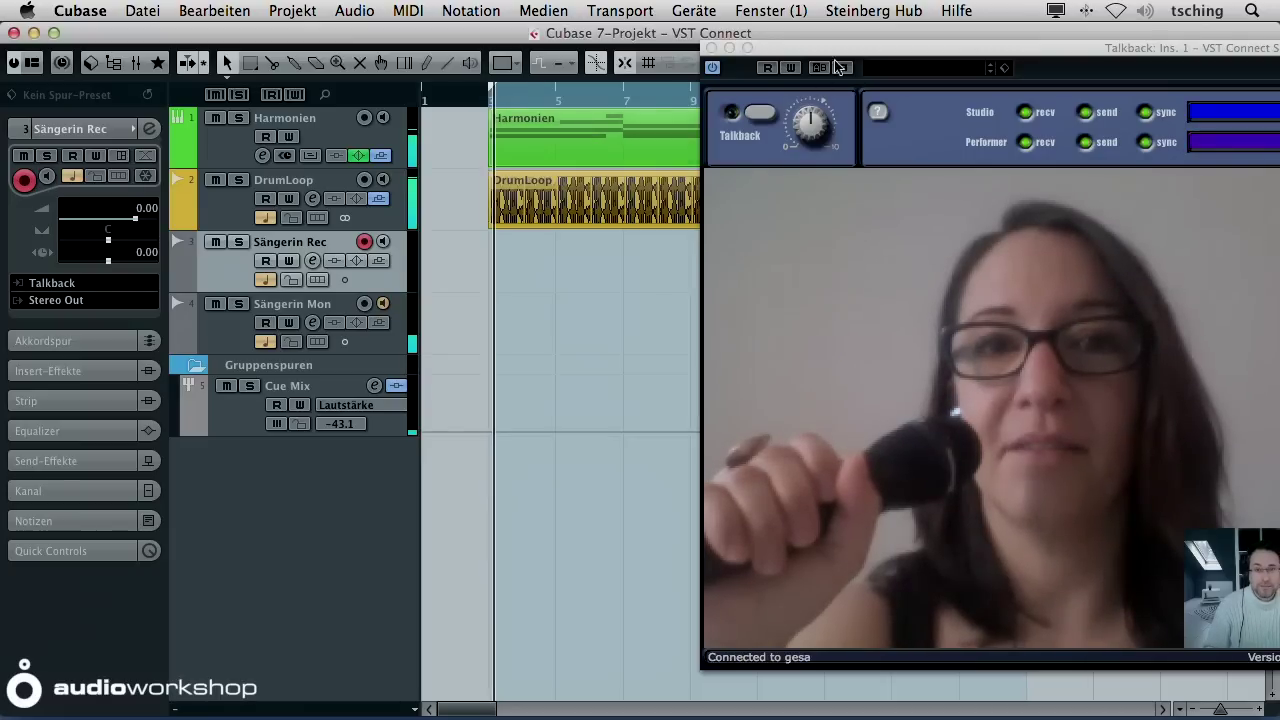
left_click_drag(860, 50, 727, 45)
key("space")
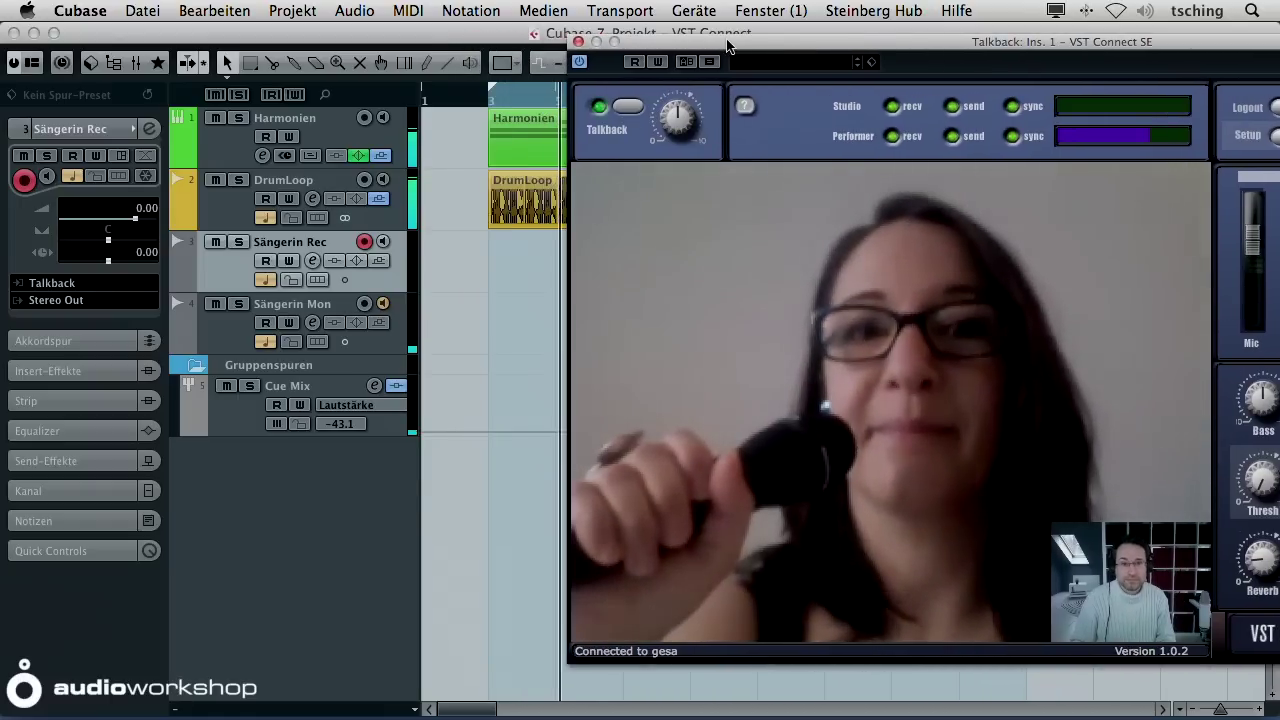
left_click_drag(727, 45, 779, 45)
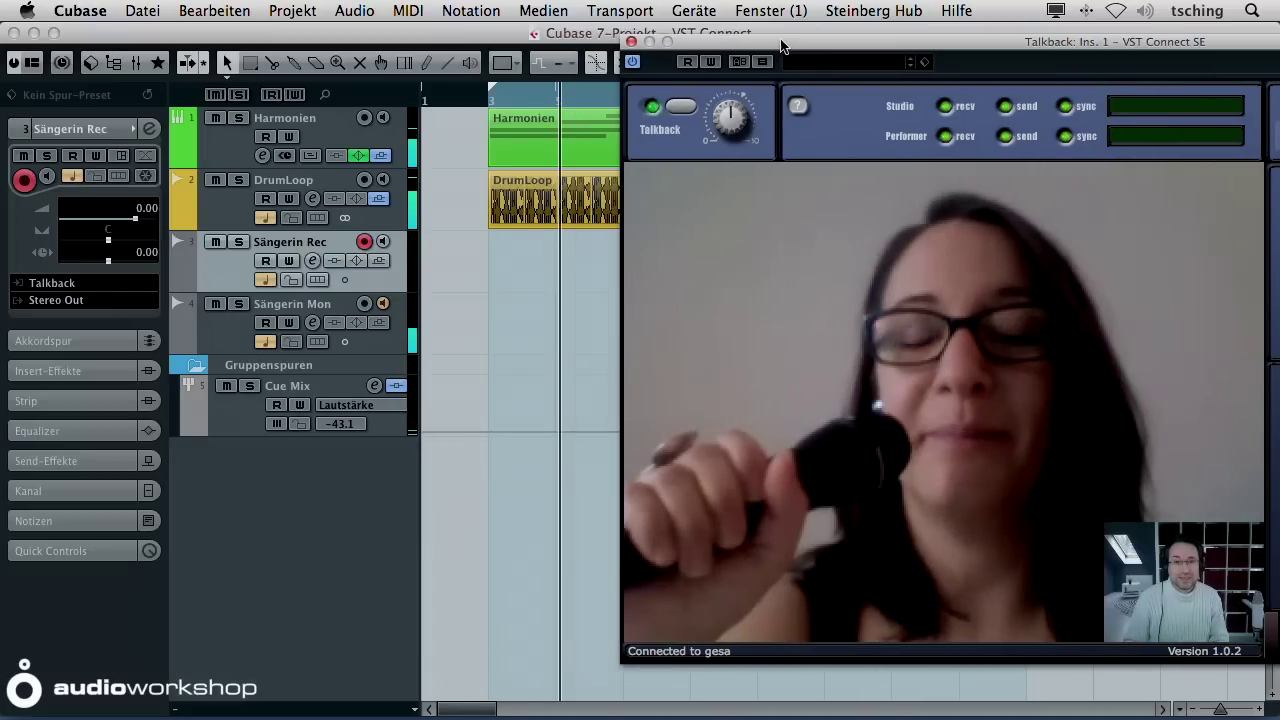
Return the project cursor to bar 3, fine-tune the performer's Mic level and turn her Metro volume fully down to -inf dB
left_click(487, 100)
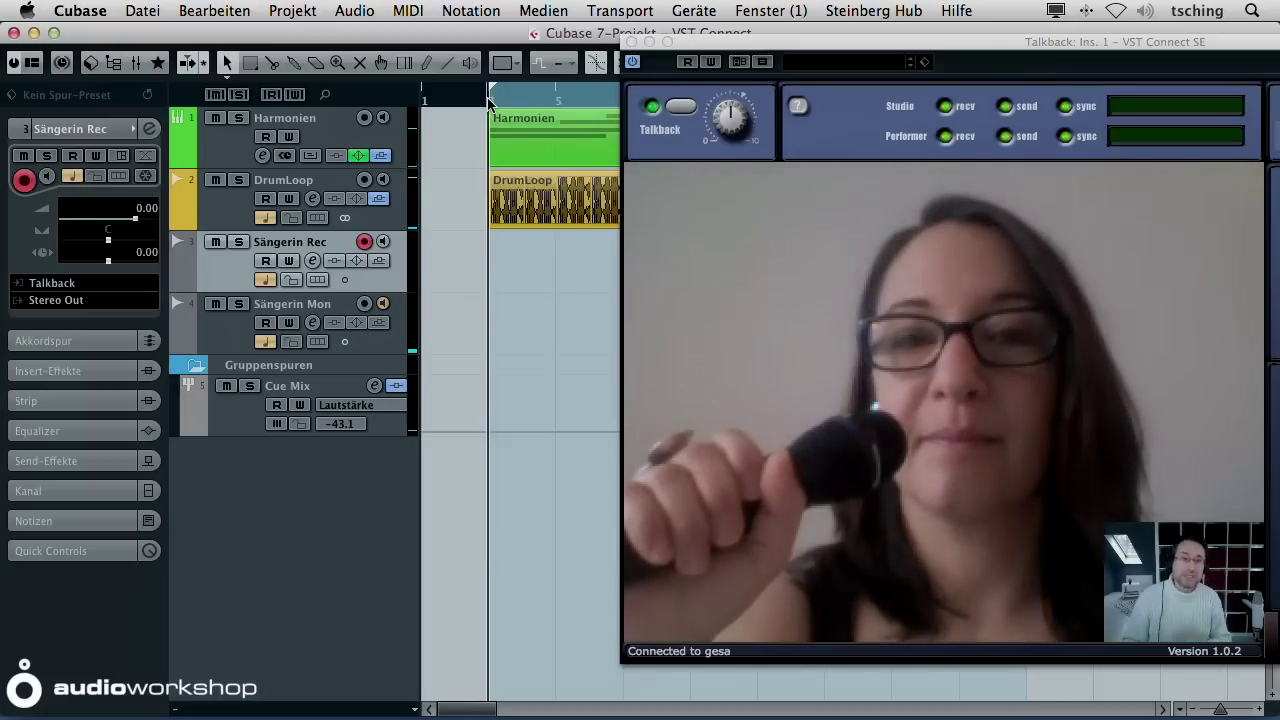
left_click_drag(706, 49, 341, 45)
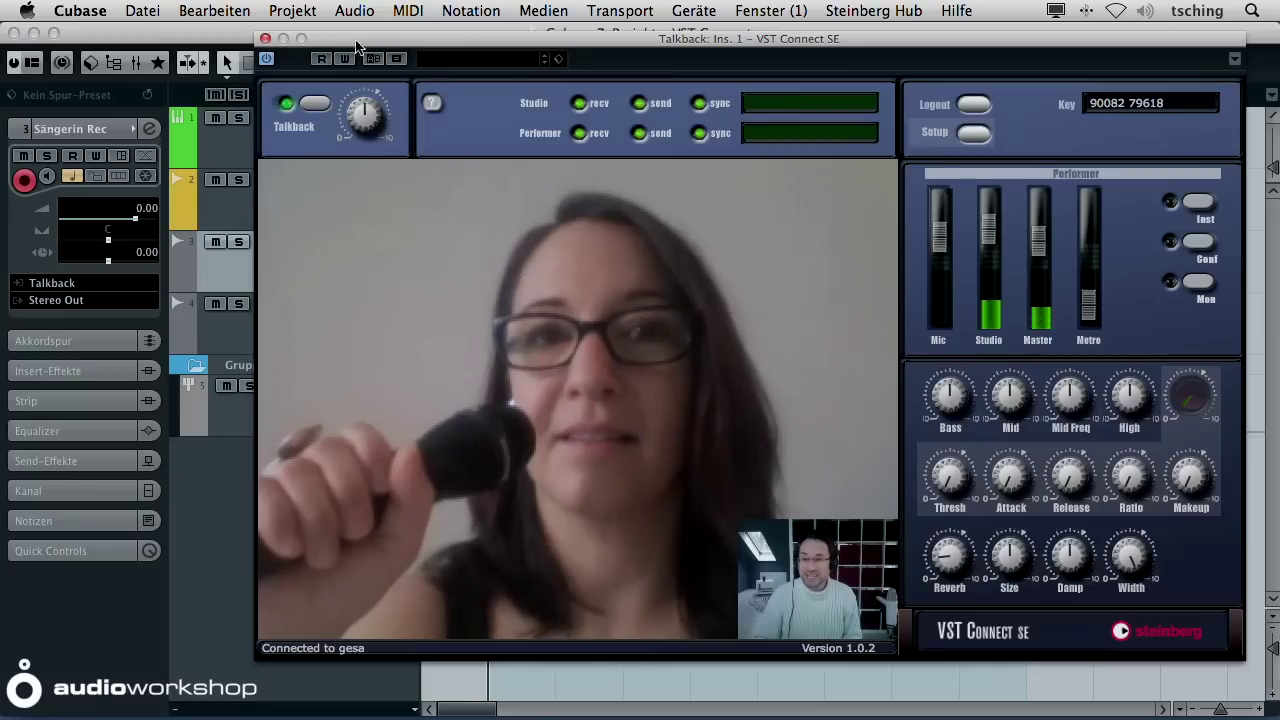
left_click_drag(945, 250, 943, 248)
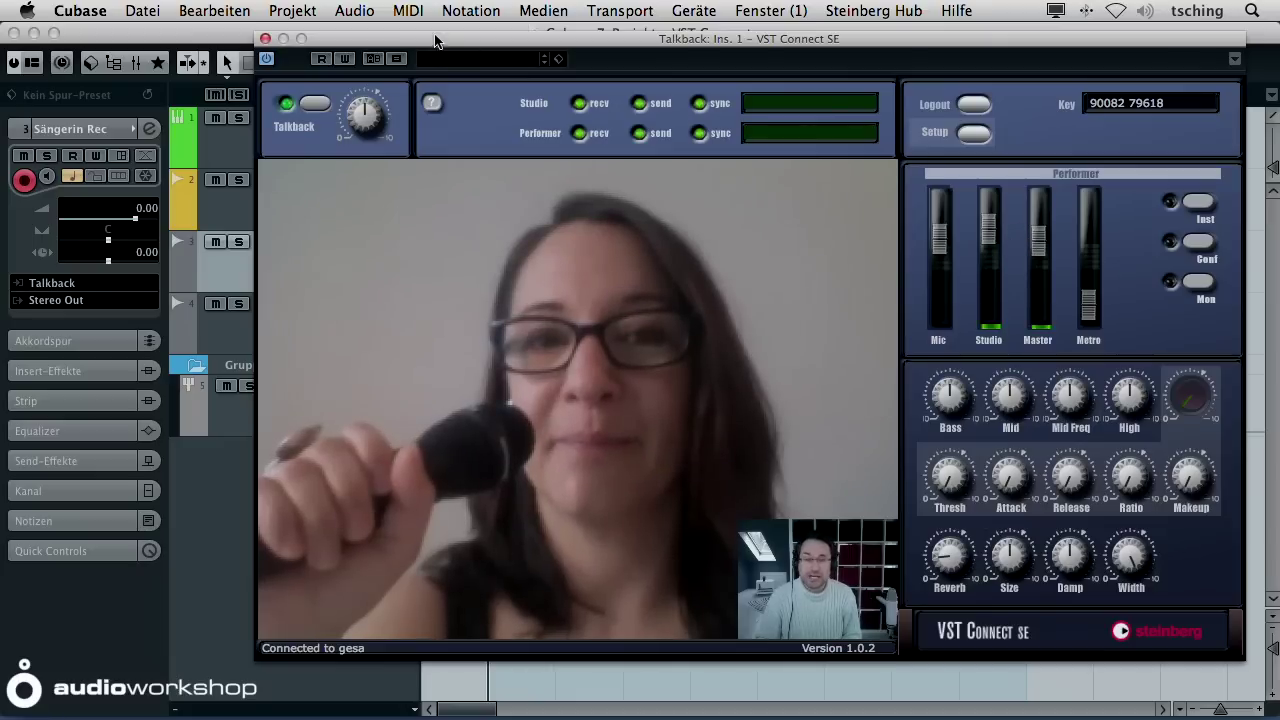
left_click_drag(1090, 290, 1088, 318)
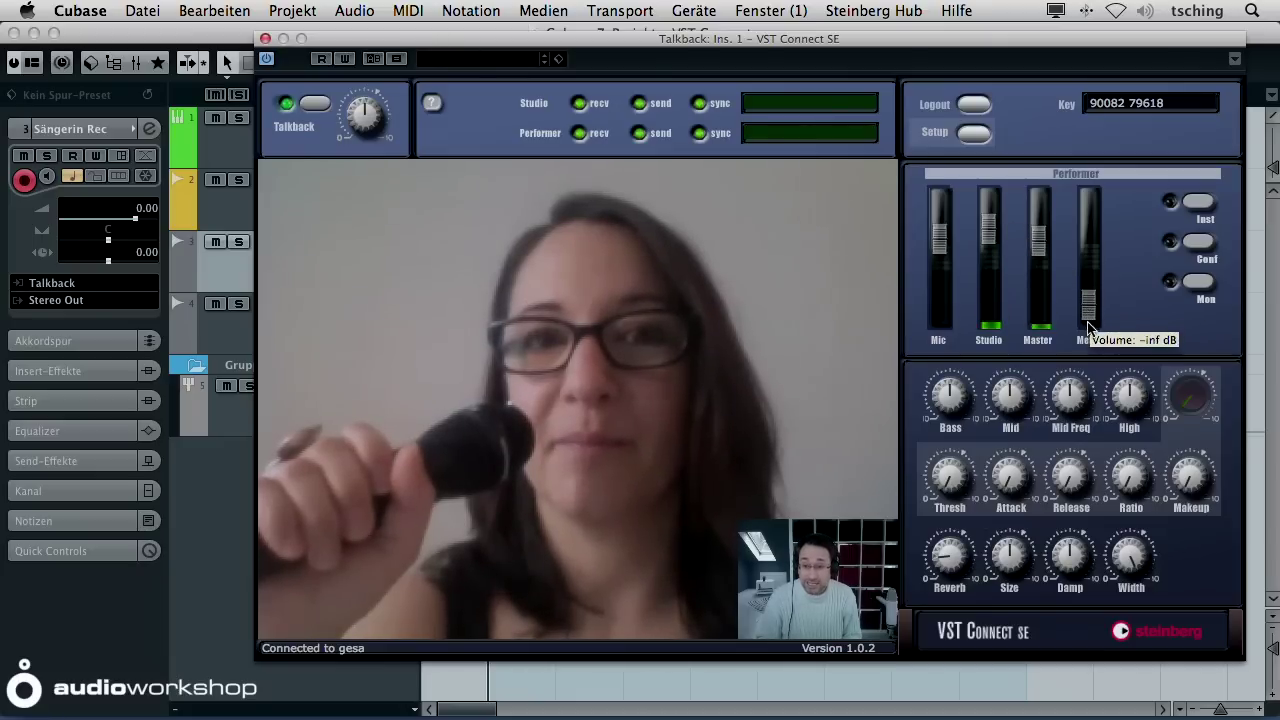
Record a vocal take on the Sängerin Rec track from bar 3 to about bar 11, watching the singer in VST Connect SE
left_click_drag(333, 47, 635, 59)
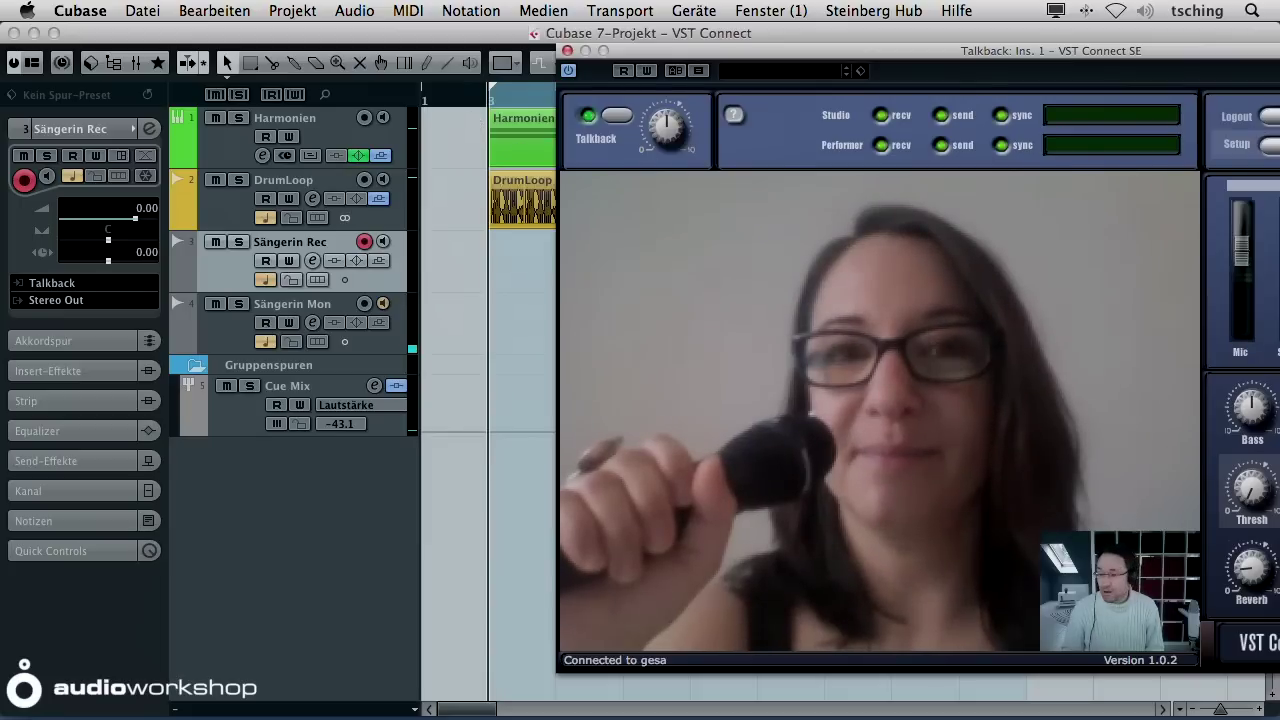
key("KP_Multiply")
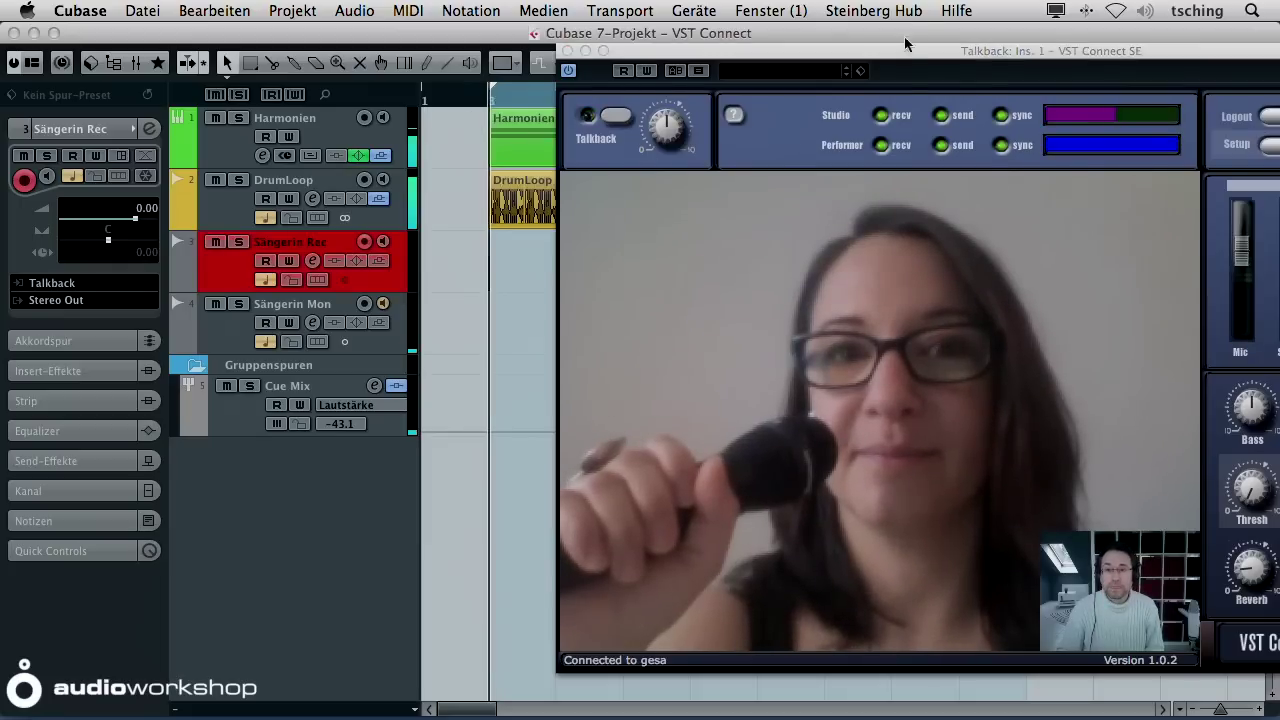
left_click_drag(910, 55, 575, 55)
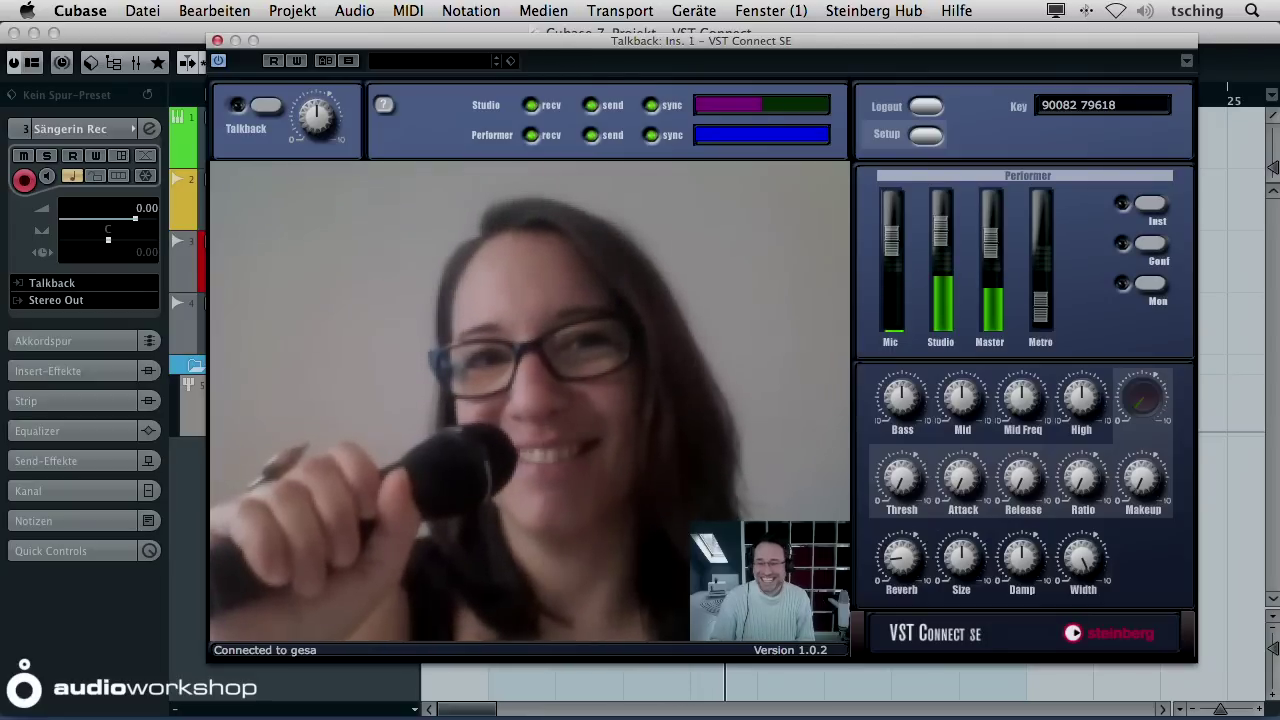
key("space")
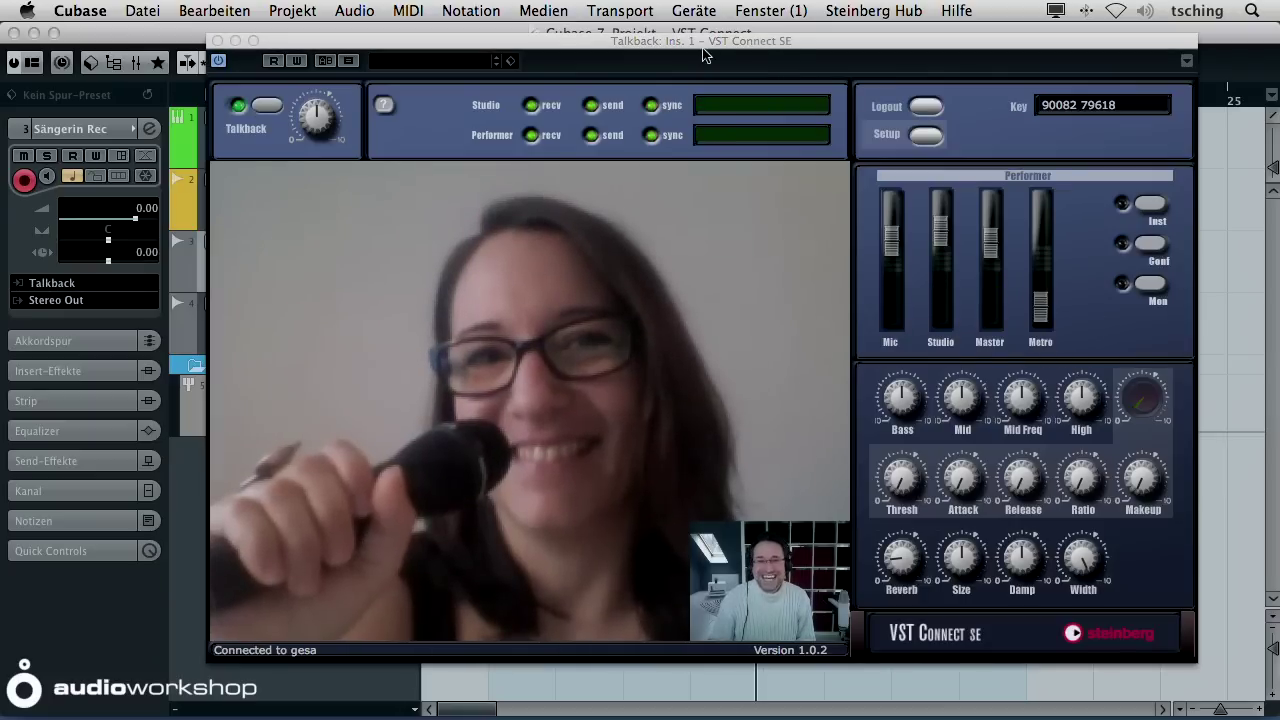
Uncover the new take on the Sängerin Rec track, play it back from about bar 7, and bring the performer controls back into view
left_click_drag(686, 45, 1130, 66)
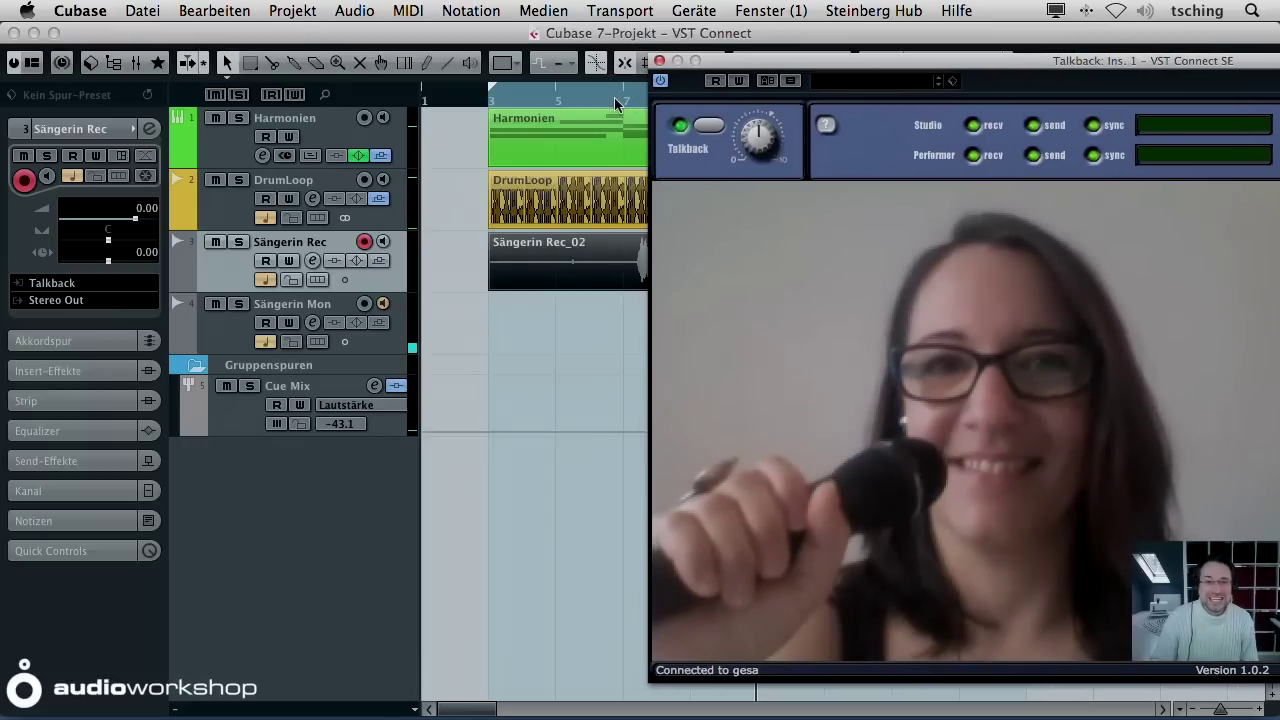
left_click_drag(751, 65, 881, 72)
left_click(647, 100)
left_click(621, 253)
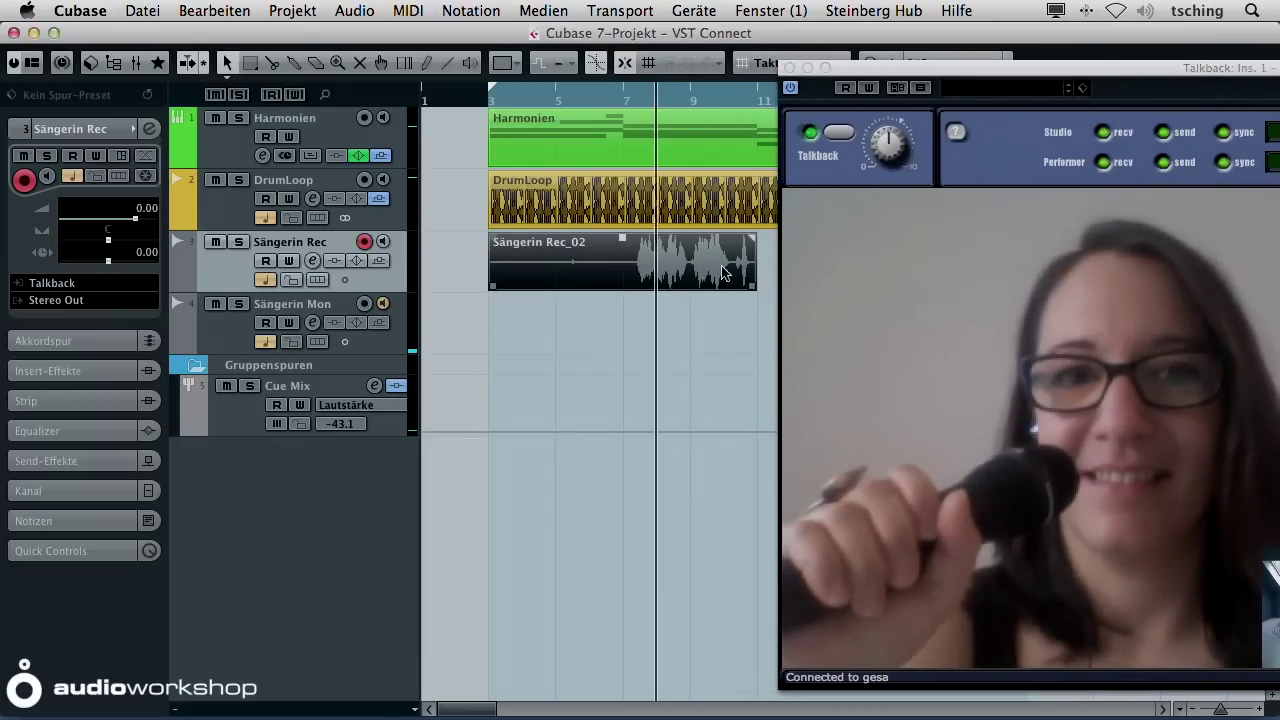
left_click(629, 93)
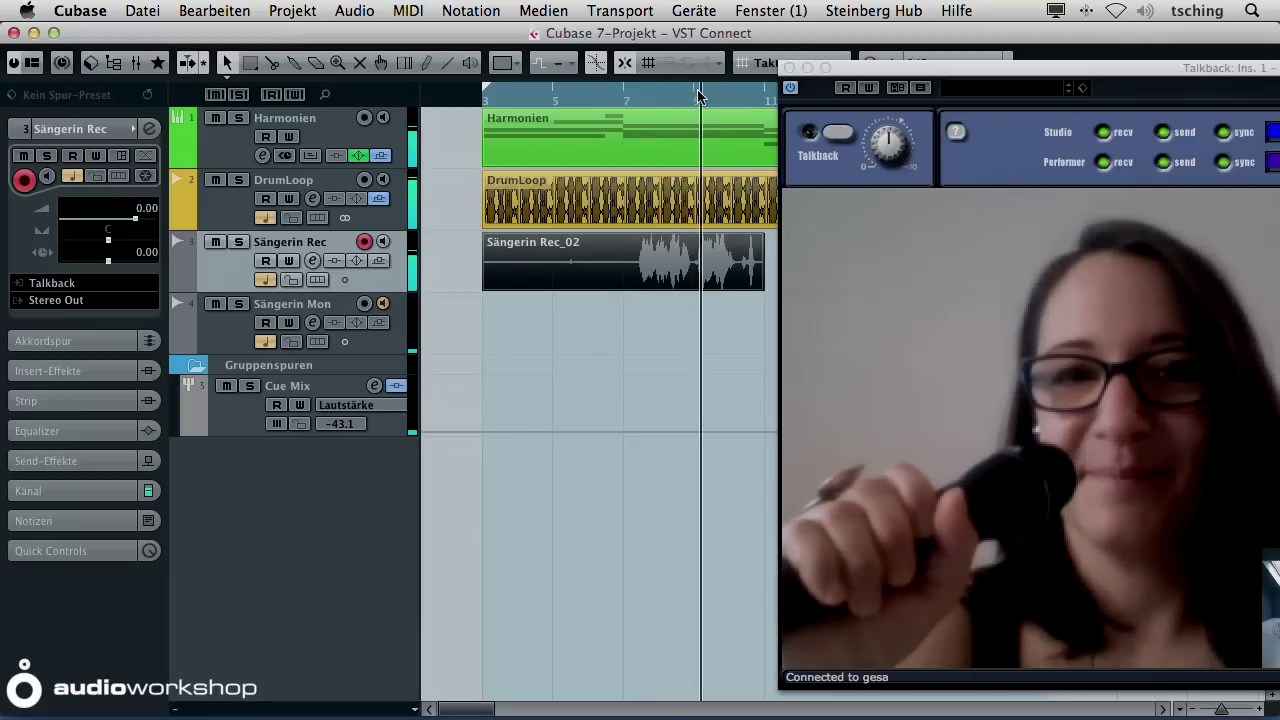
key("space")
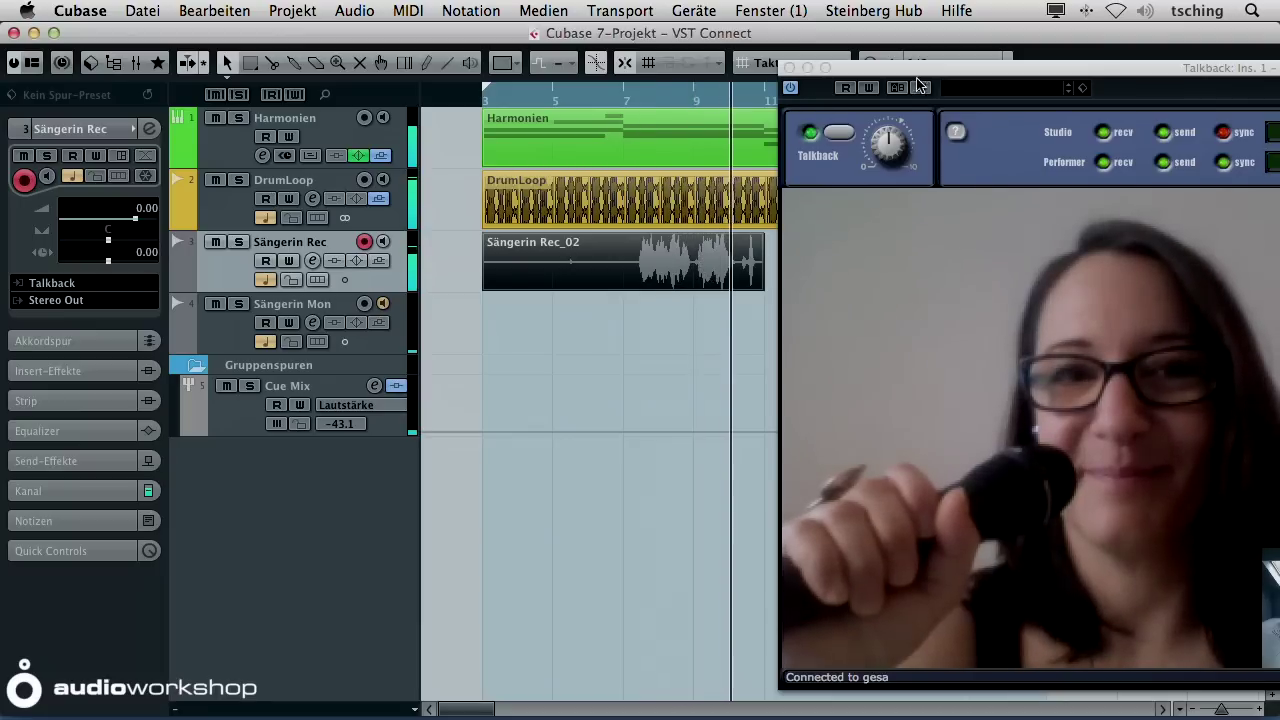
left_click_drag(921, 72, 284, 47)
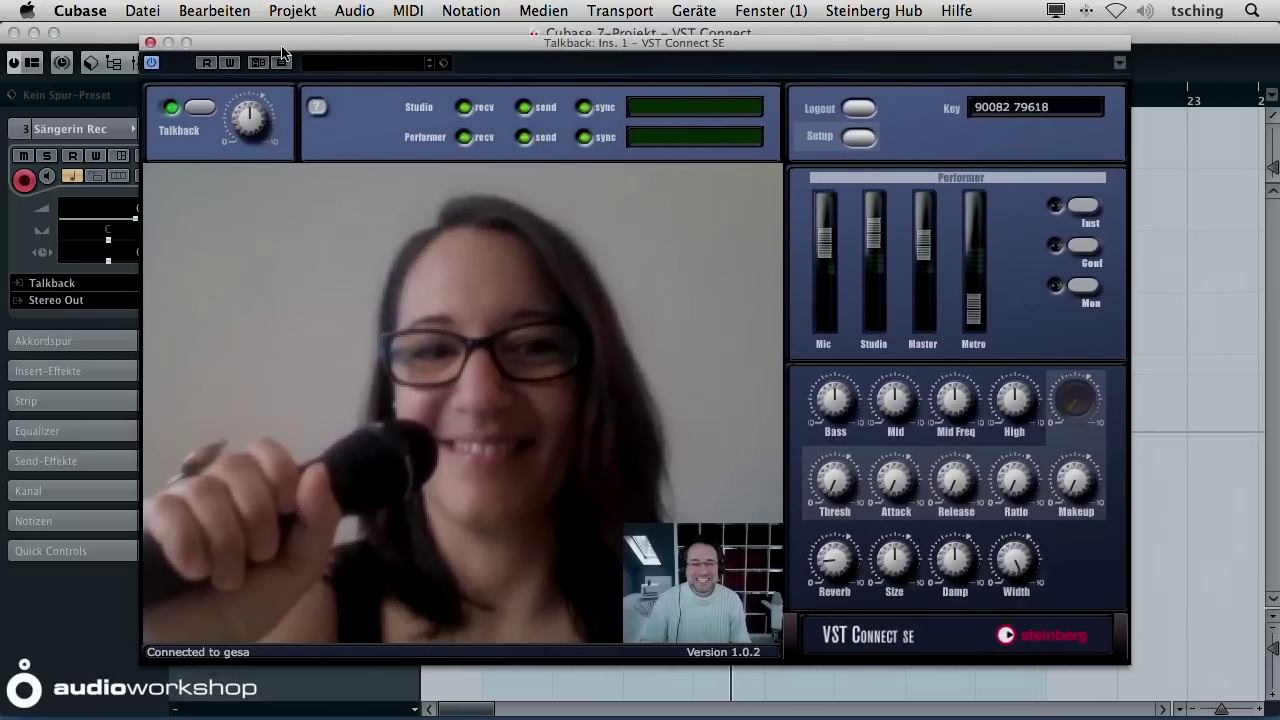